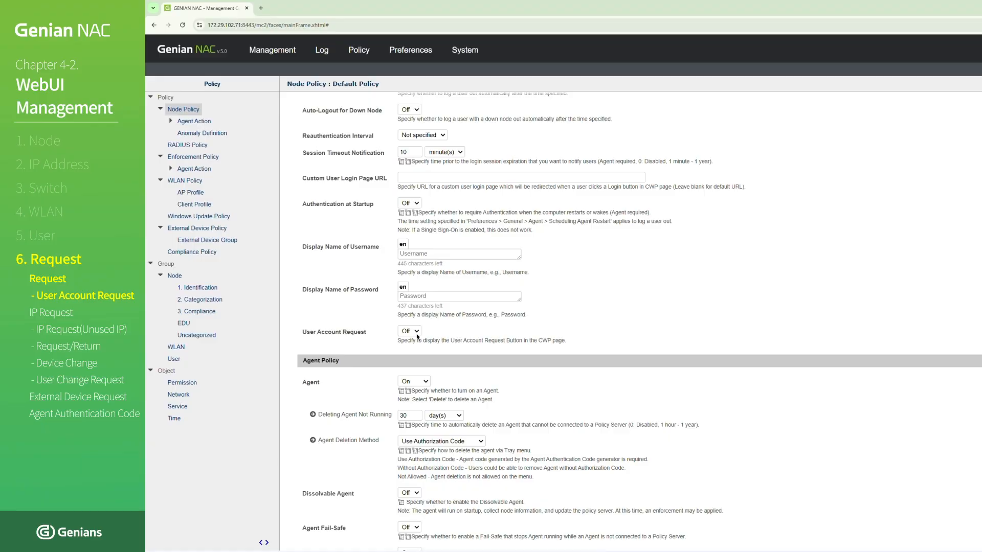
- Turn on User Account Request in the Default Policy node policy, save it and apply the policy change
{"action": "left_click", "coordinate": [416, 352]}
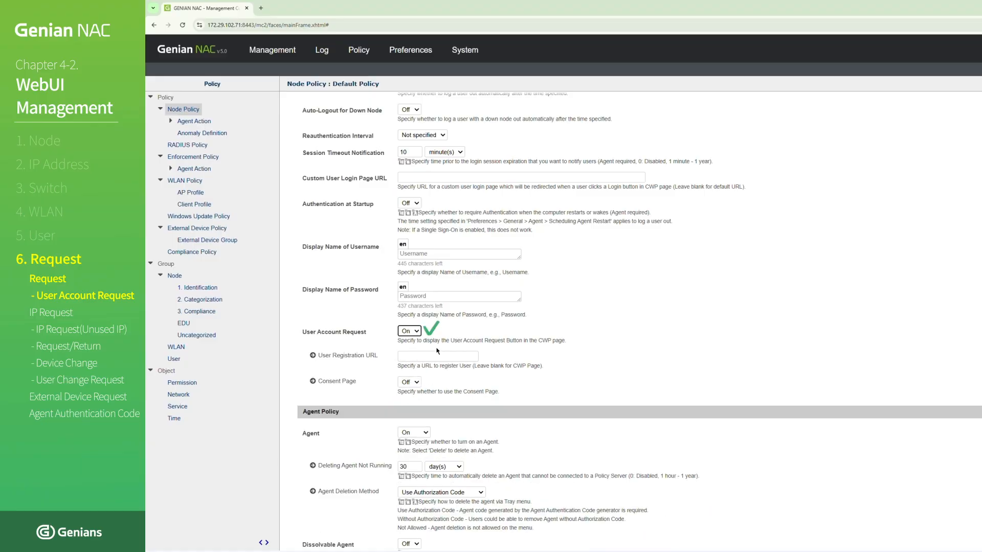
{"action": "scroll", "coordinate": [710, 386], "scroll_direction": "down", "scroll_amount": 13}
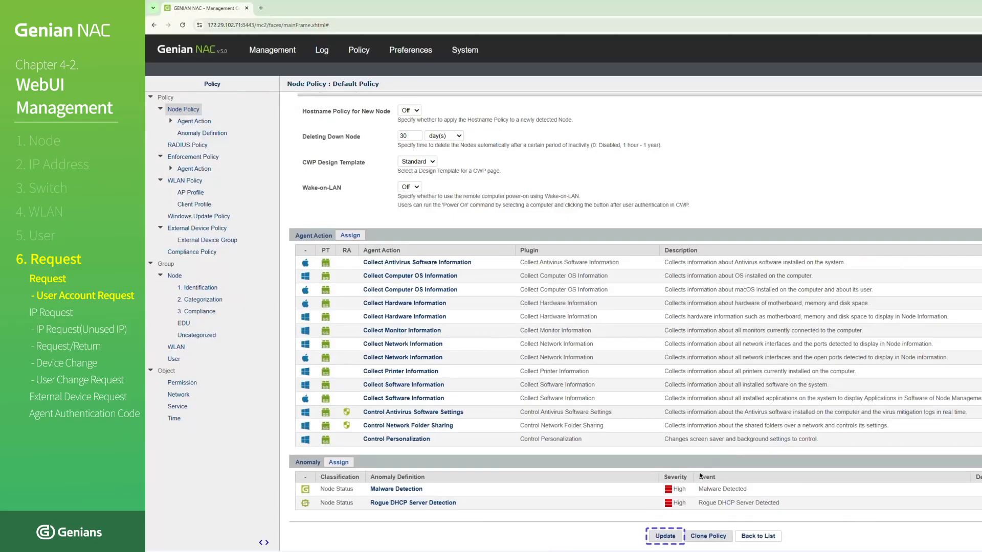
{"action": "left_click", "coordinate": [674, 535]}
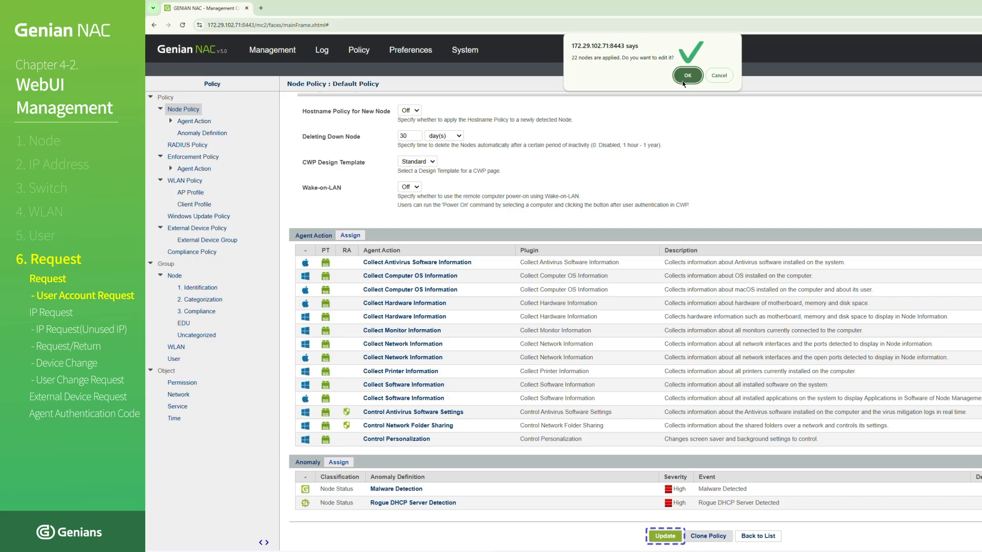
{"action": "left_click", "coordinate": [683, 81]}
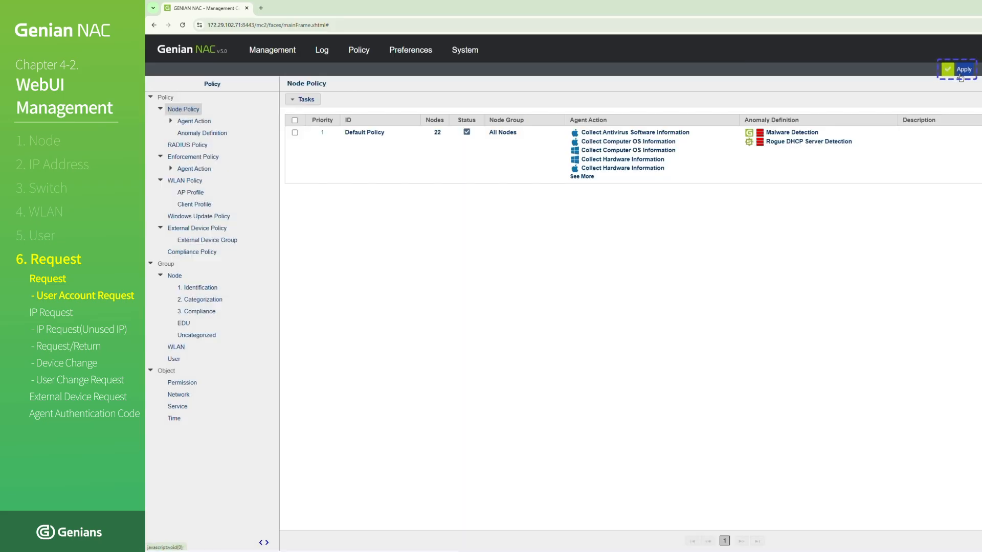
{"action": "left_click", "coordinate": [960, 75]}
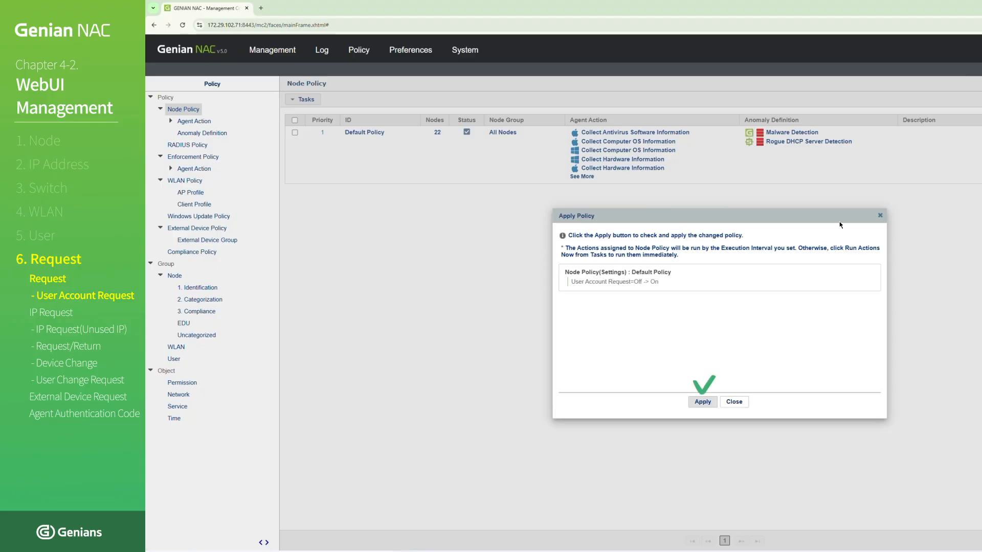
{"action": "left_click", "coordinate": [703, 402]}
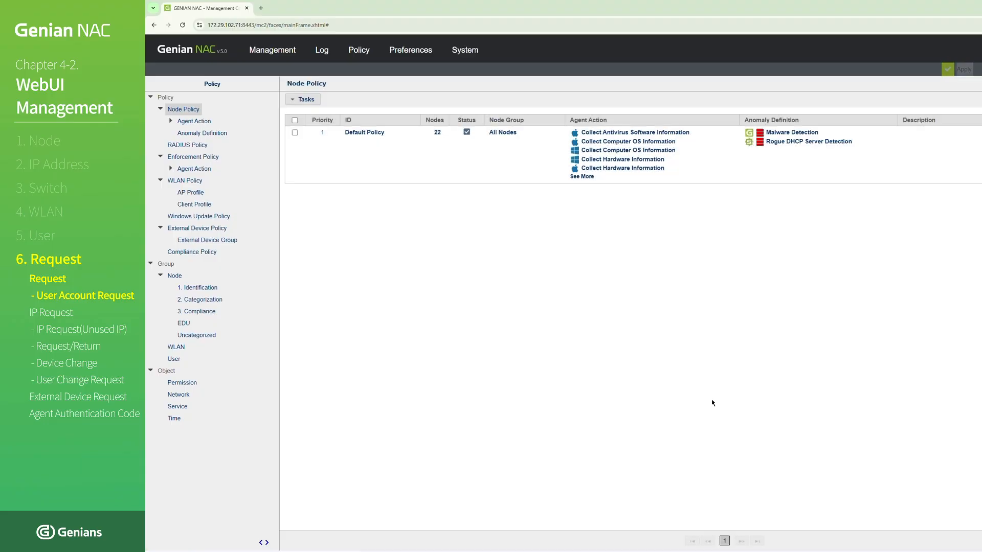
{"action": "key", "text": "ctrl+t"}
{"action": "type", "text": "https"}
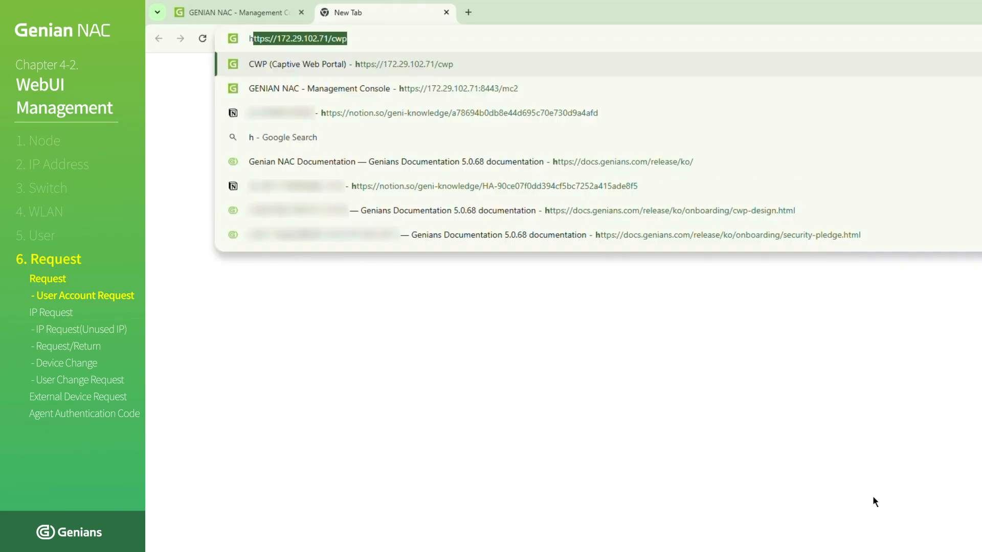
{"action": "type", "text": "://172."}
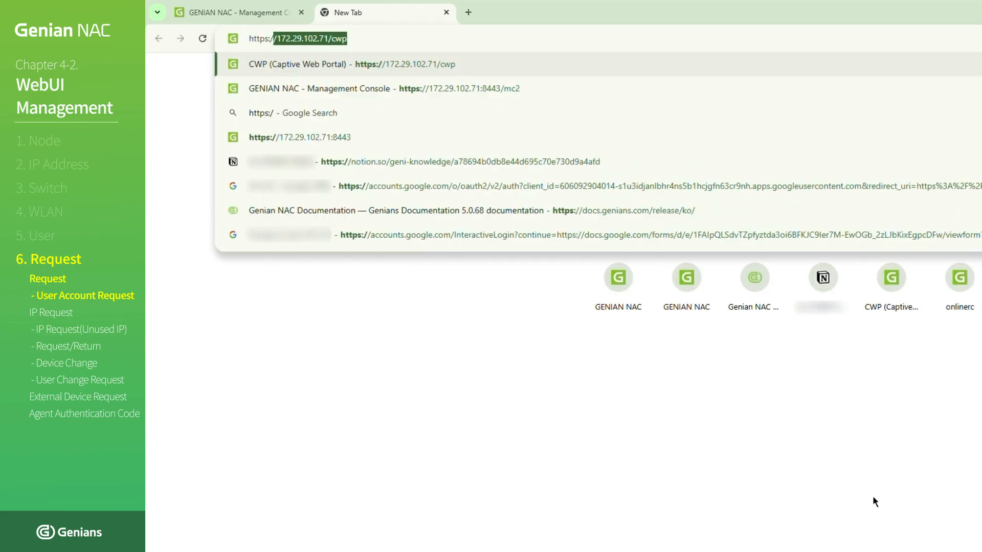
{"action": "type", "text": "29.102.7"}
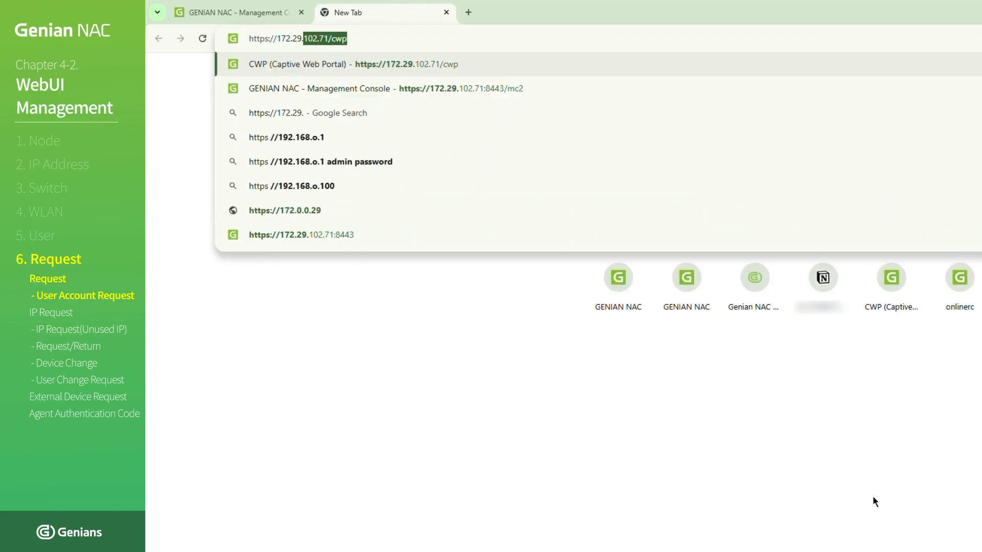
{"action": "type", "text": "1/cwp"}
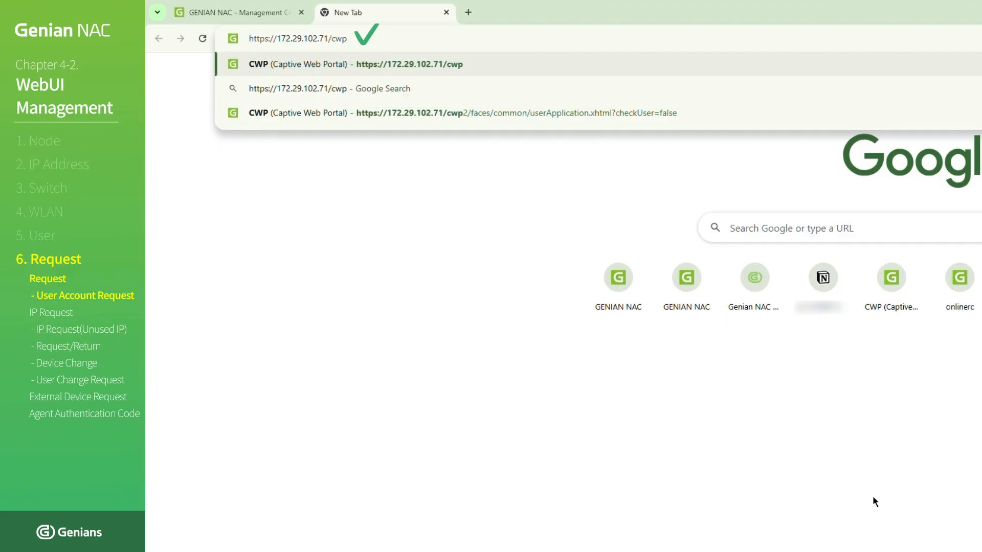
{"action": "key", "text": "Return"}
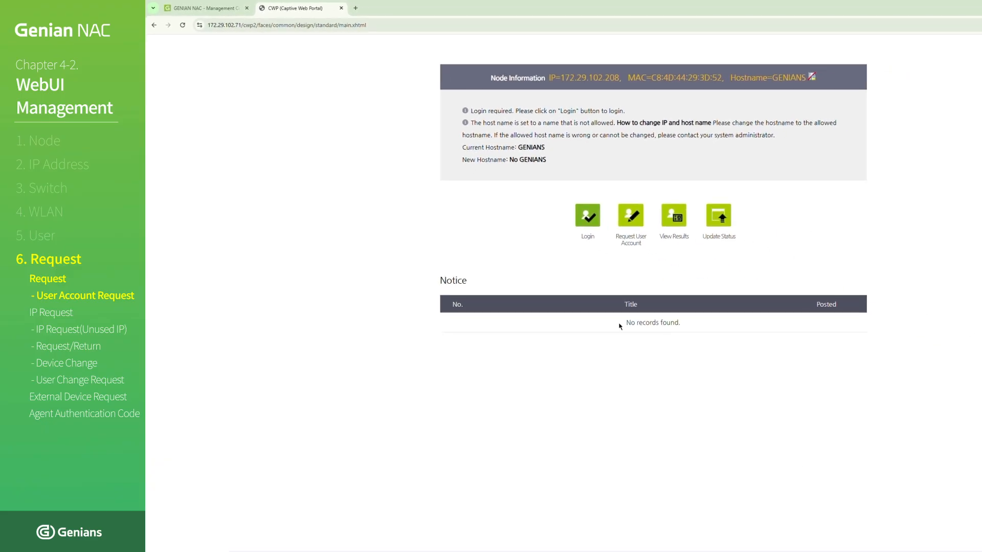
{"action": "left_click", "coordinate": [629, 232]}
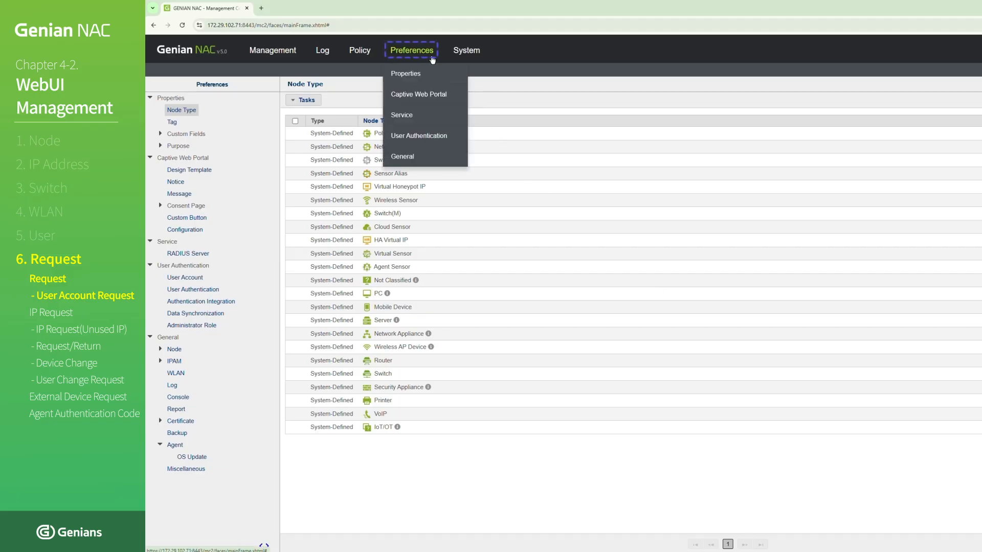
- Open the settings of the USER request purpose among the user purposes in the management console preferences
{"action": "left_click", "coordinate": [432, 59]}
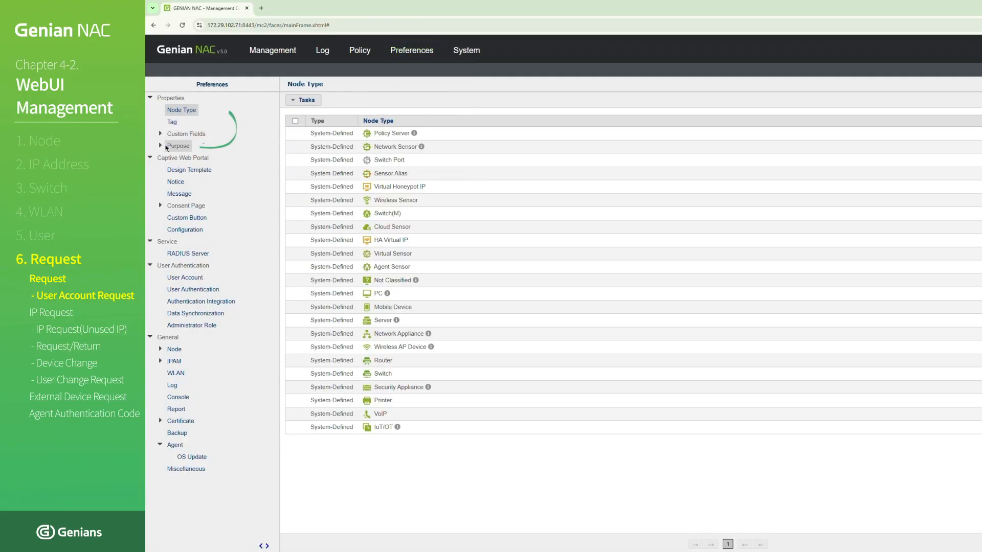
{"action": "left_click", "coordinate": [161, 147]}
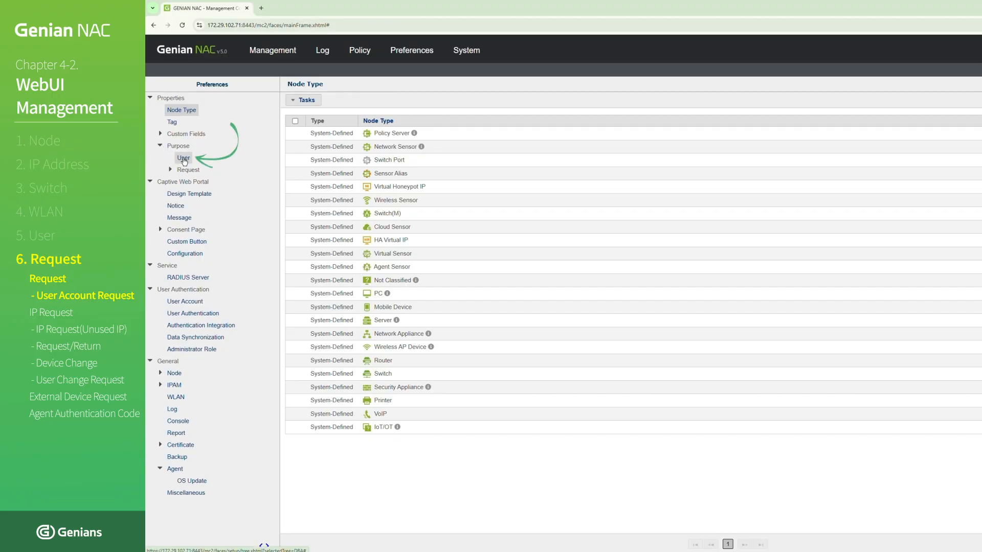
{"action": "left_click", "coordinate": [184, 159]}
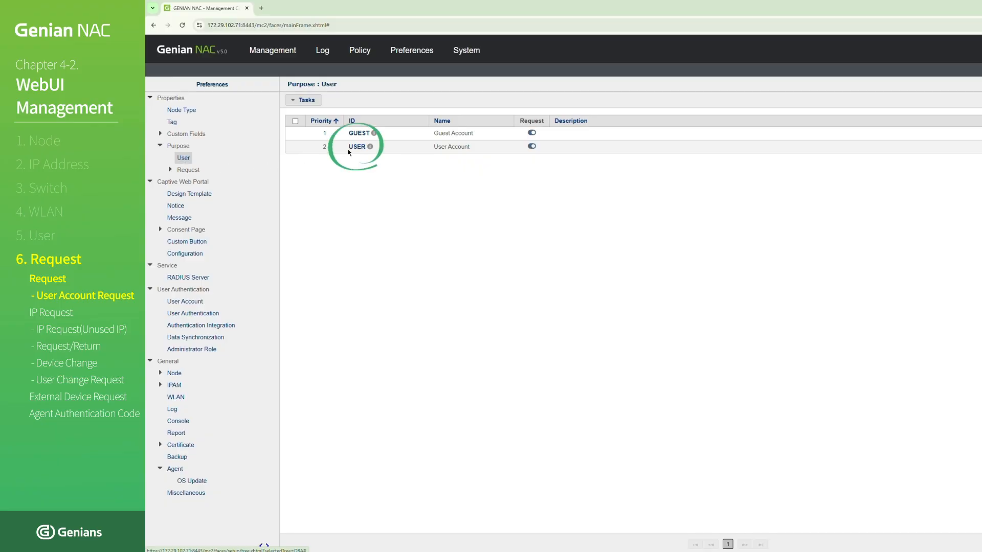
{"action": "left_click", "coordinate": [357, 146]}
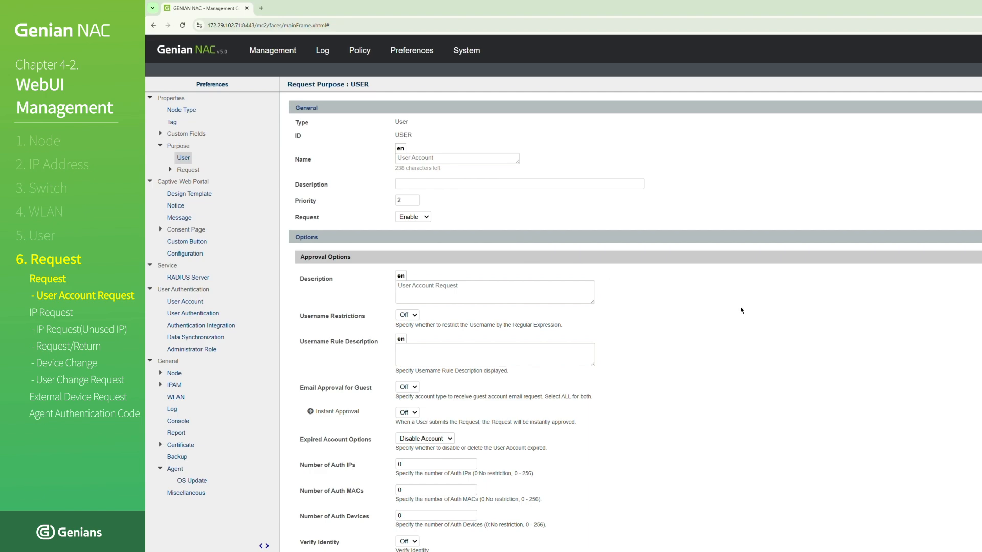
- Add Email(USER_EMAIL) to the assigned User Information Field entries of the USER purpose and save the purpose
{"action": "scroll", "coordinate": [743, 306], "scroll_direction": "down", "scroll_amount": 5}
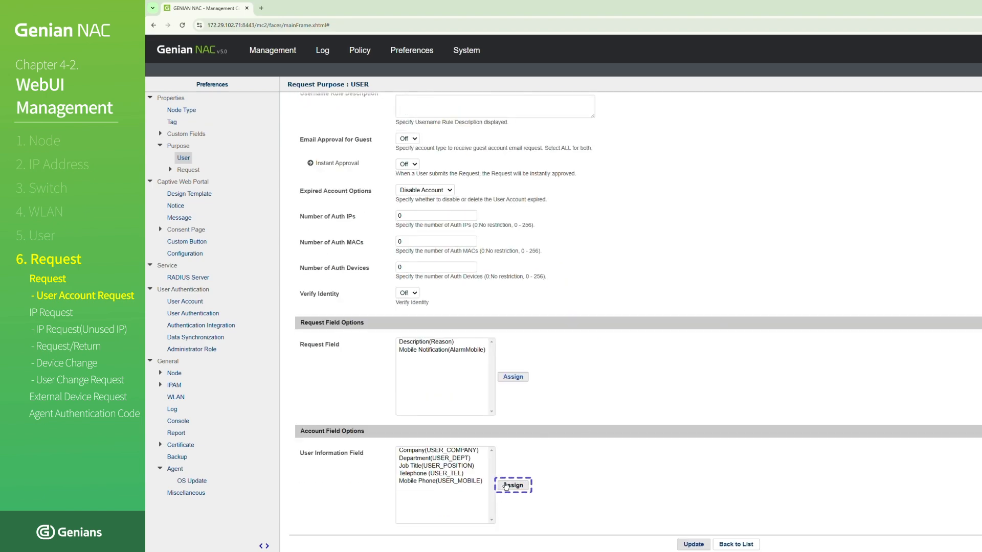
{"action": "left_click", "coordinate": [505, 486]}
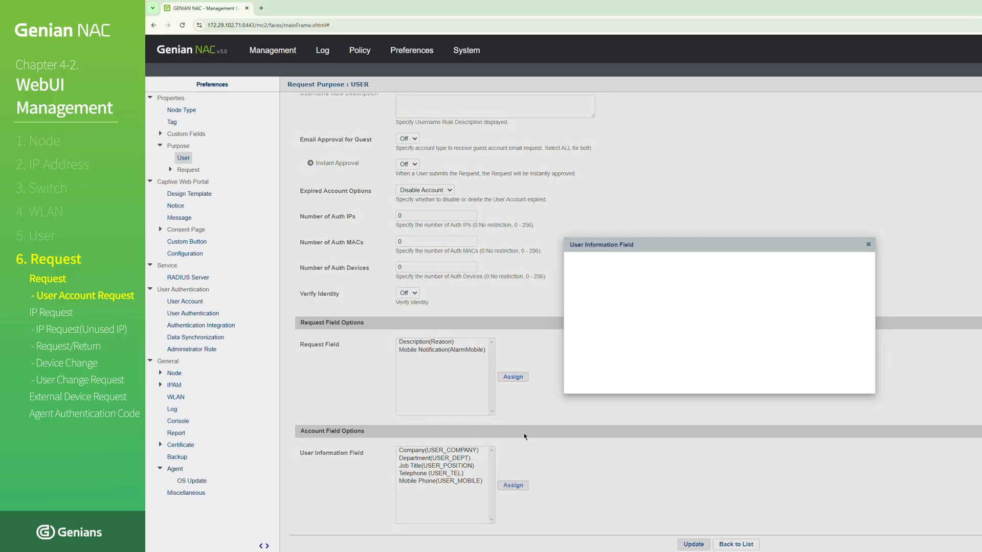
{"action": "left_click", "coordinate": [629, 263]}
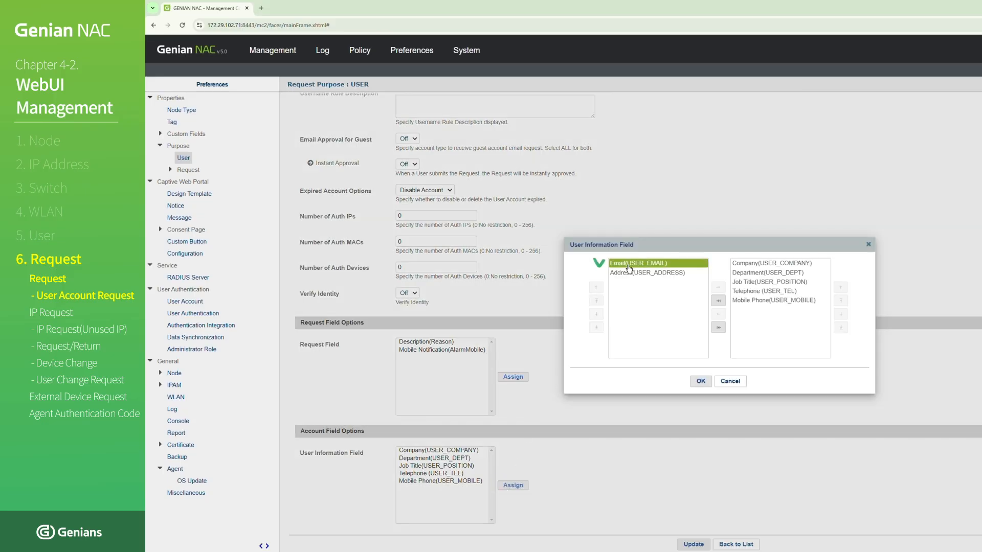
{"action": "double_click", "coordinate": [628, 264]}
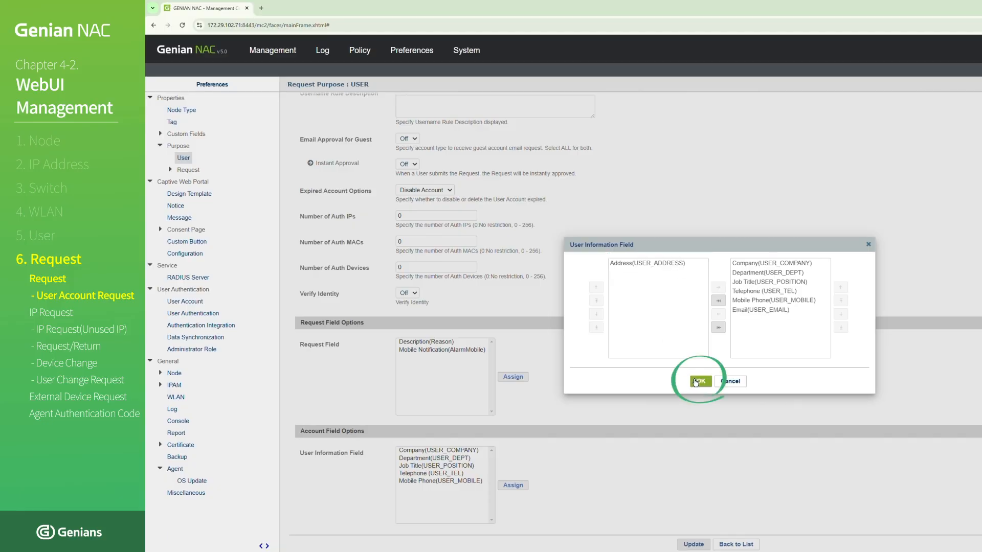
{"action": "left_click", "coordinate": [697, 382]}
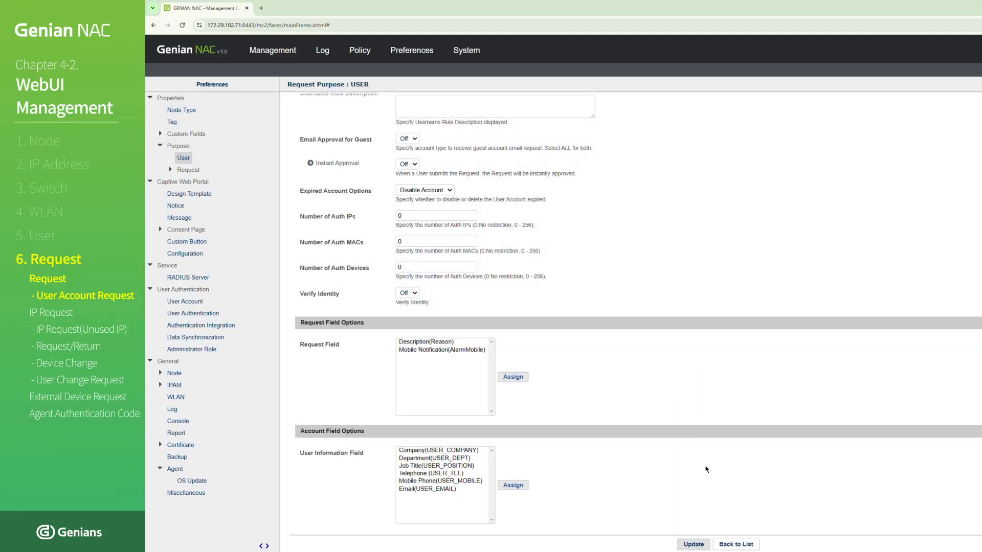
{"action": "left_click", "coordinate": [705, 546]}
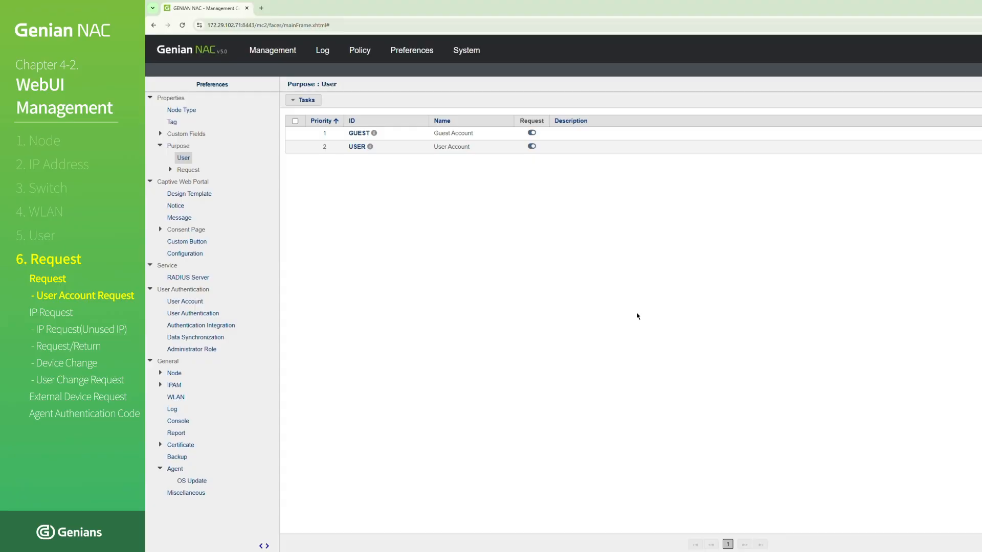
{"action": "key", "text": "ctrl+t"}
{"action": "type", "text": "h"}
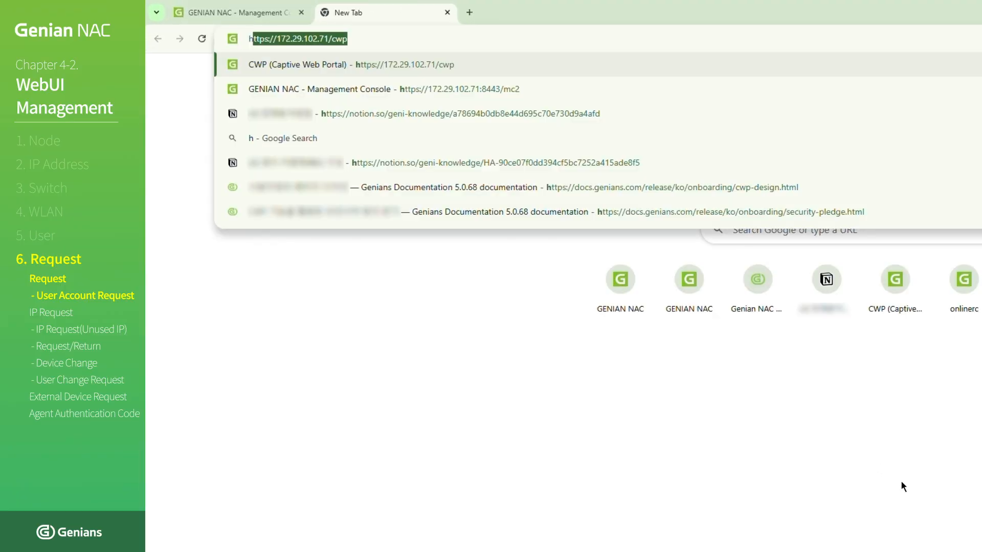
{"action": "type", "text": "ttps://17"}
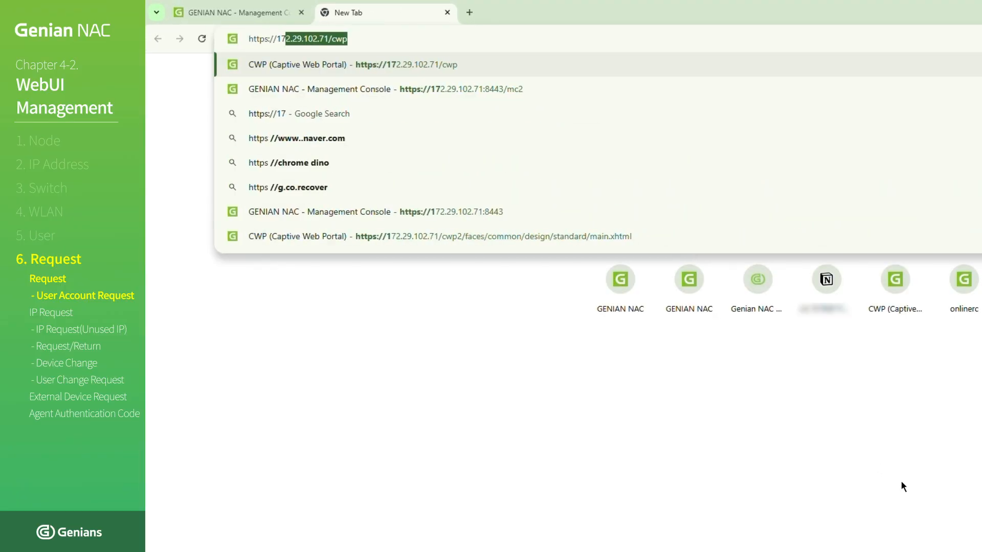
{"action": "type", "text": "2.29.102.71"}
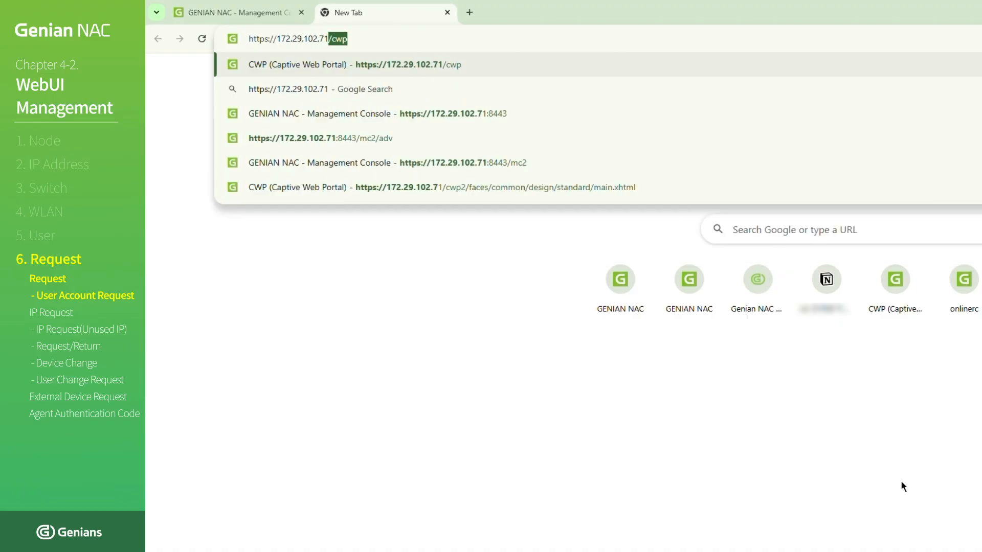
{"action": "type", "text": "/cwp"}
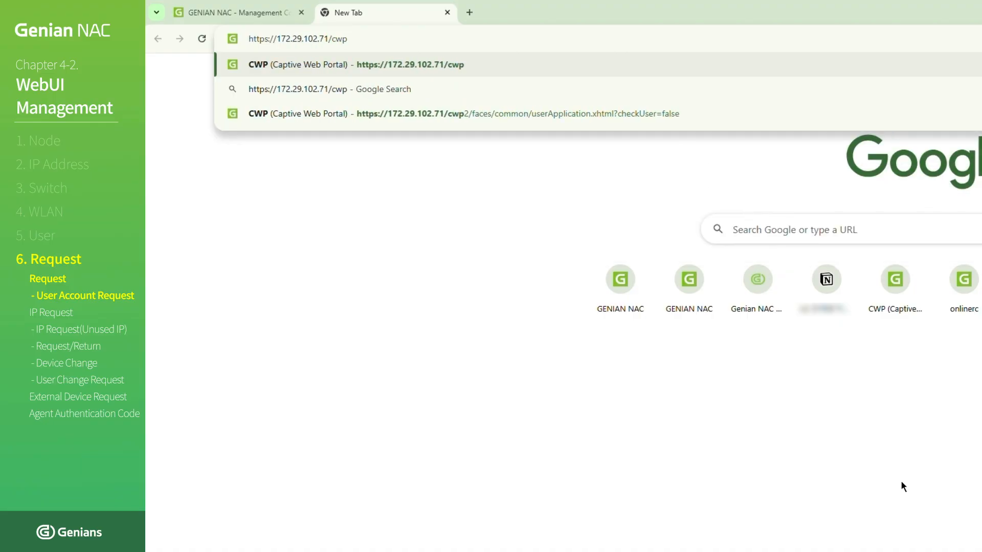
{"action": "key", "text": "Return"}
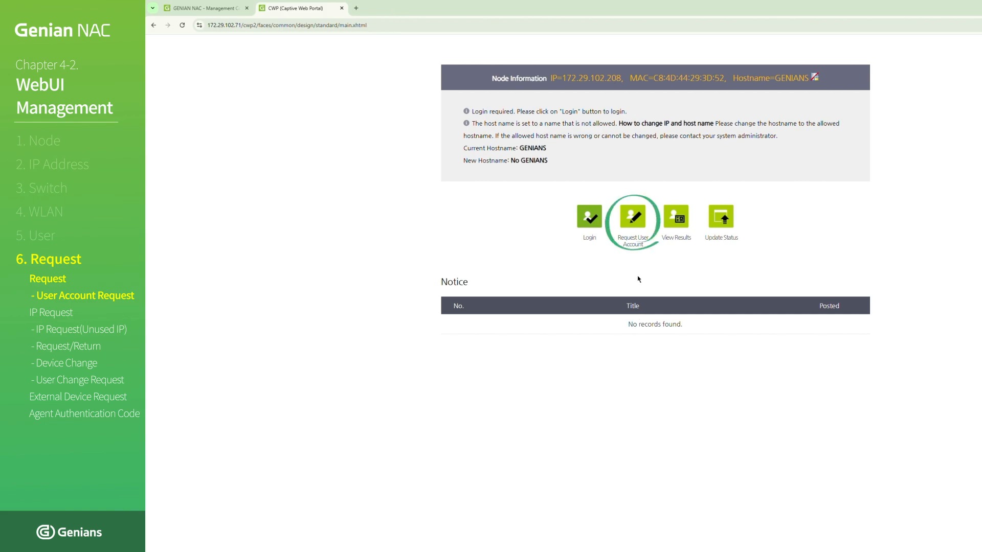
- Open the user account request form and set its purpose to User Account
{"action": "left_click", "coordinate": [633, 219]}
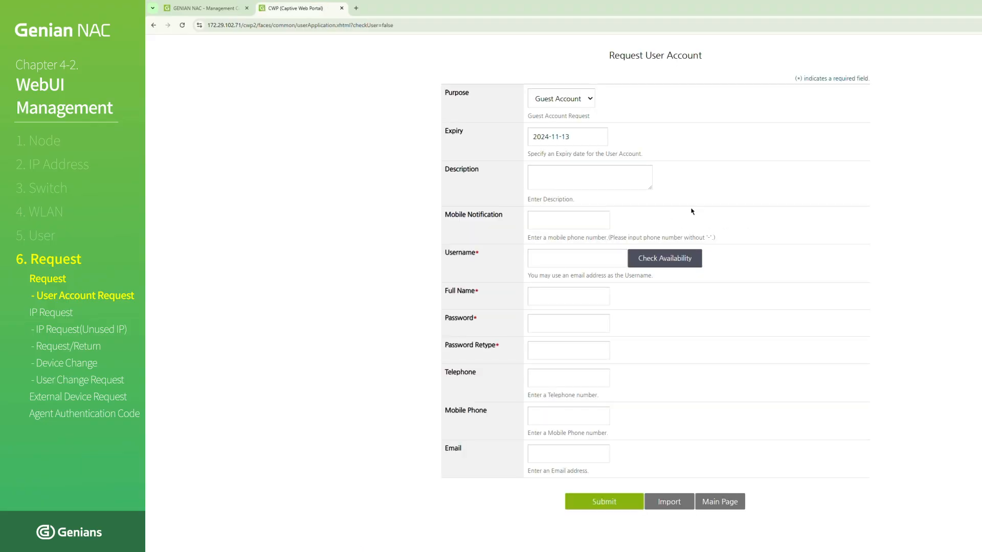
{"action": "left_click", "coordinate": [587, 99]}
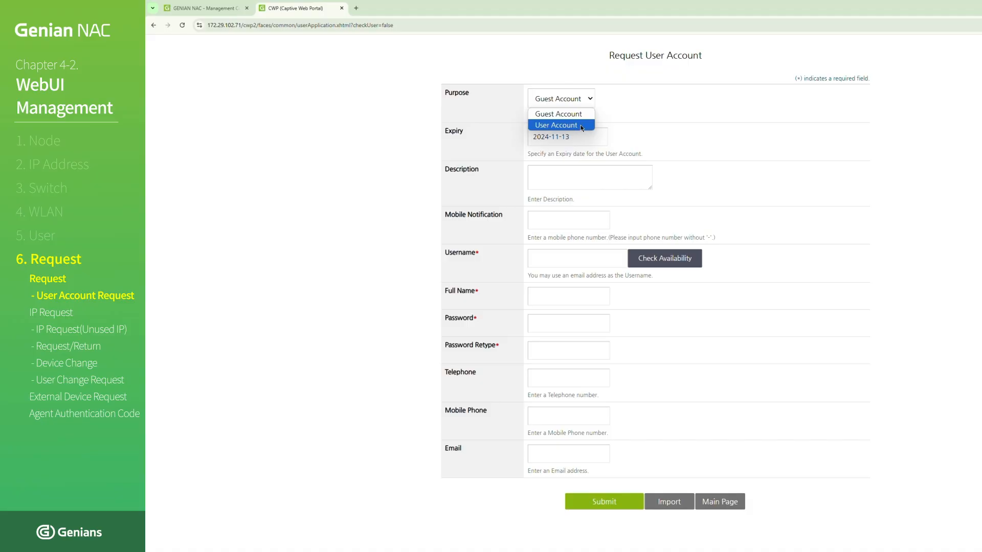
{"action": "left_click", "coordinate": [581, 125]}
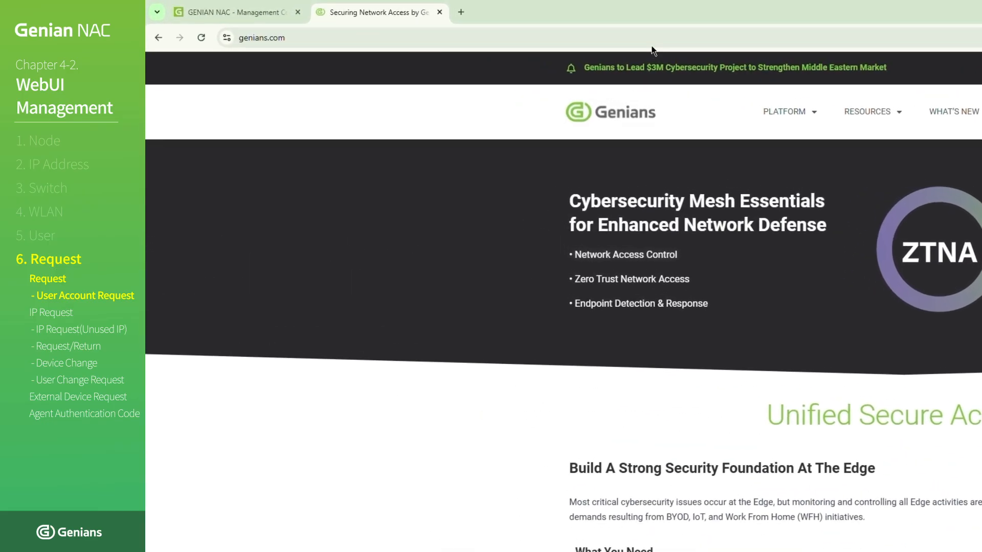
{"action": "left_click", "coordinate": [481, 28]}
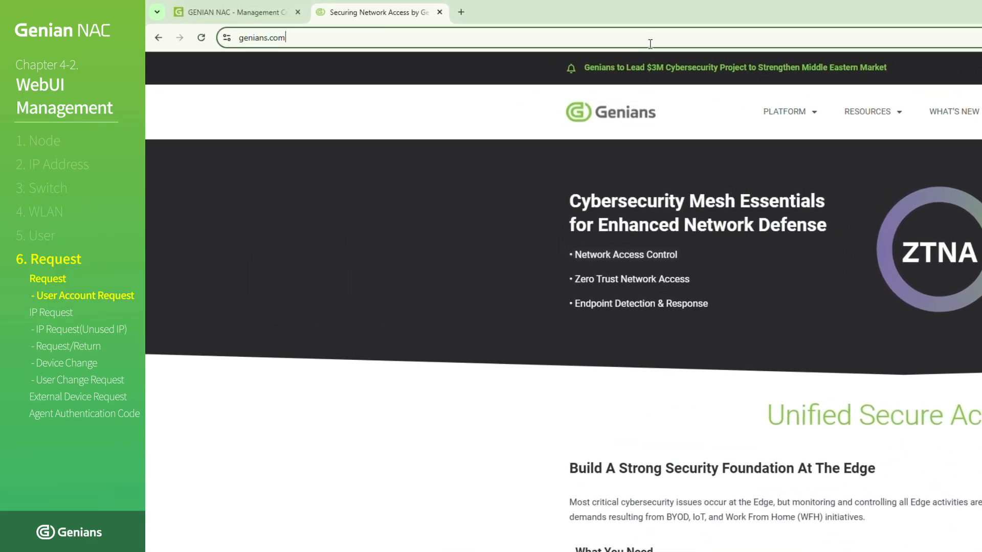
{"action": "type", "text": "http"}
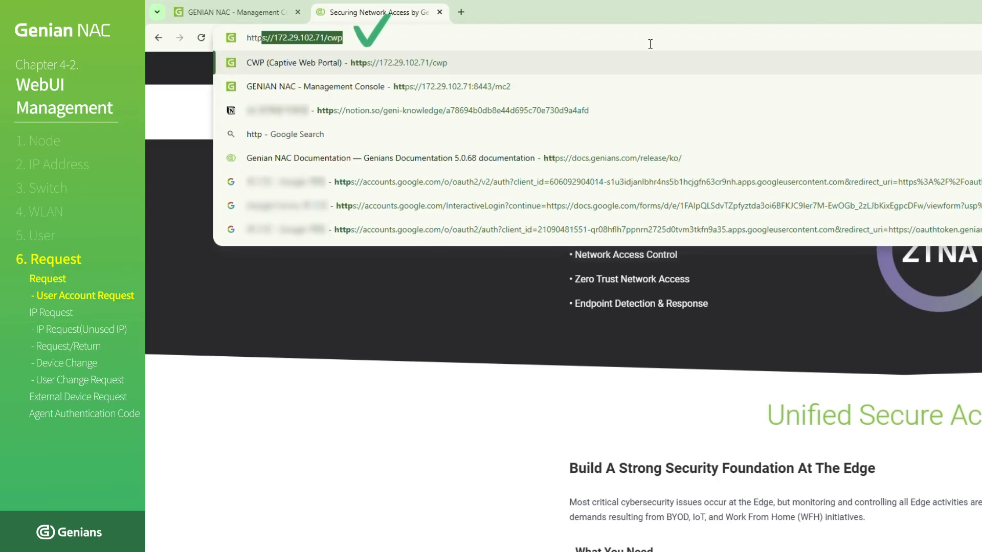
{"action": "type", "text": "s://172"}
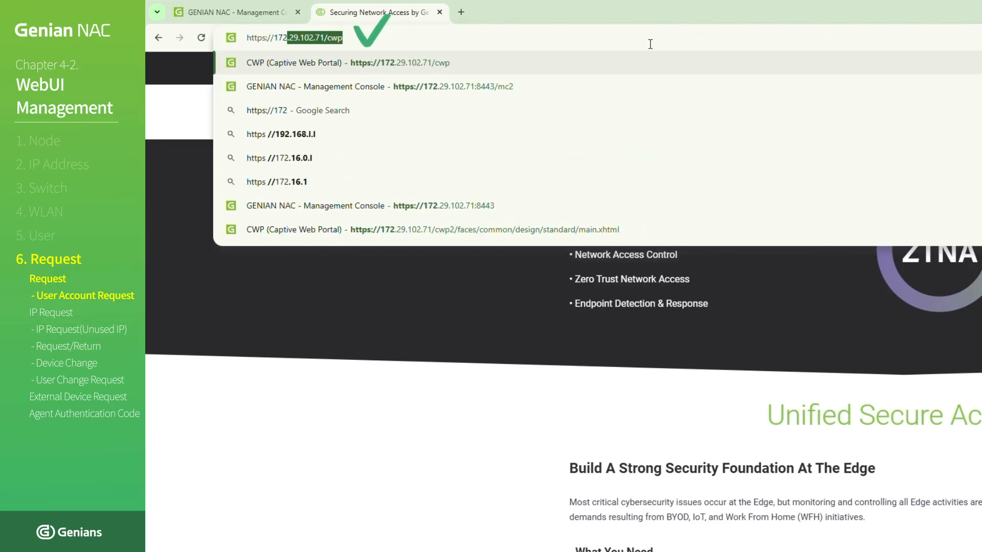
{"action": "type", "text": ".29.102.71/"}
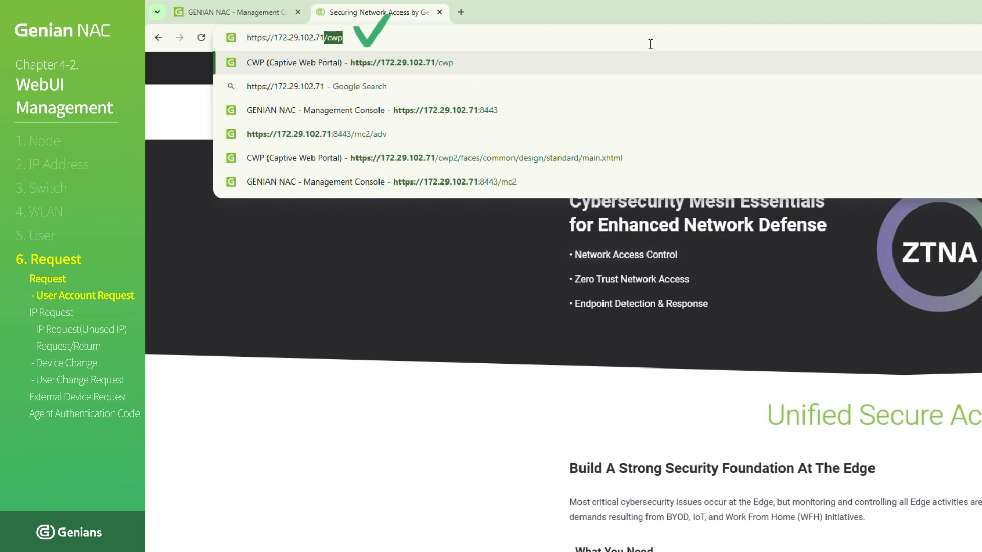
{"action": "type", "text": "cwp"}
{"action": "key", "text": "Return"}
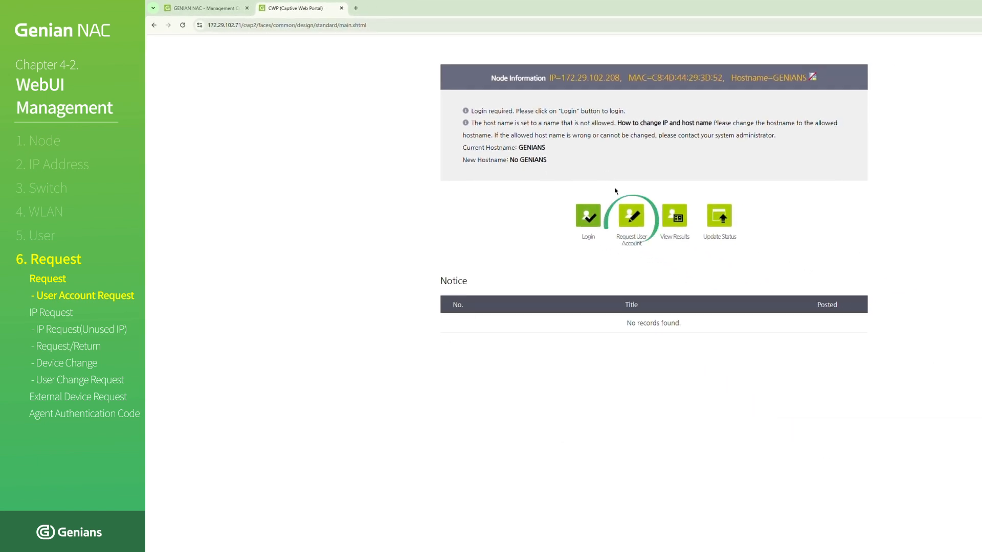
- Open a new user account request from the captive web portal and choose User Account as its purpose
{"action": "left_click", "coordinate": [631, 212]}
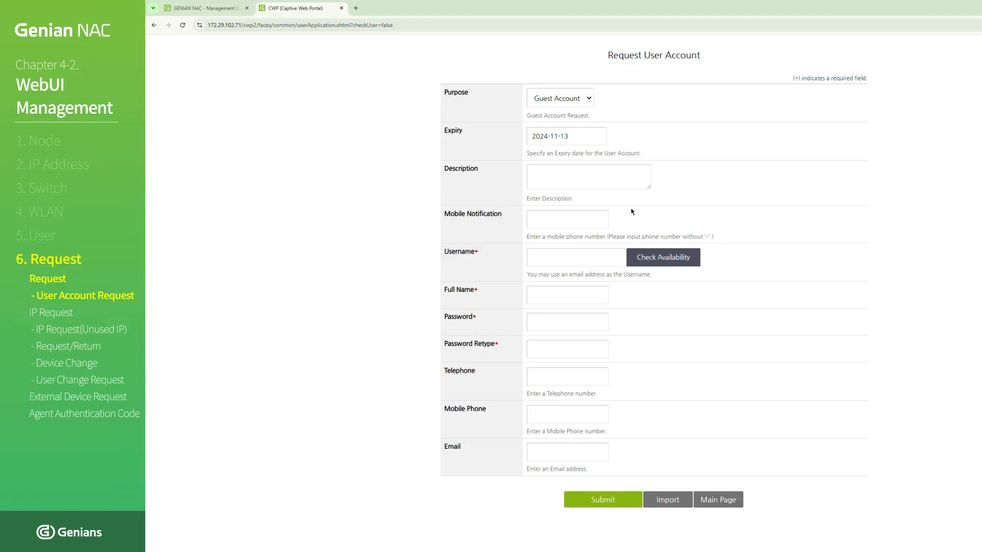
{"action": "left_click", "coordinate": [571, 100]}
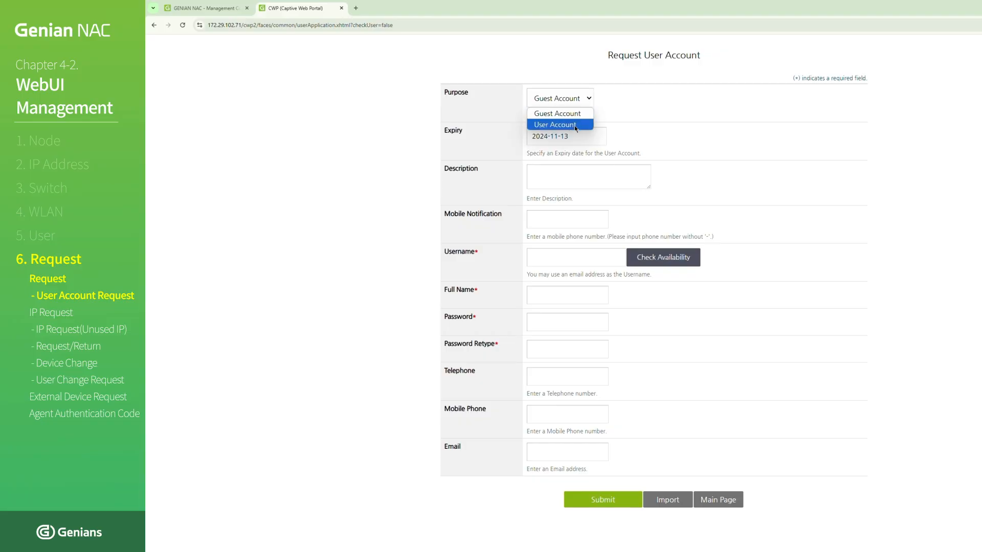
{"action": "left_click", "coordinate": [574, 125]}
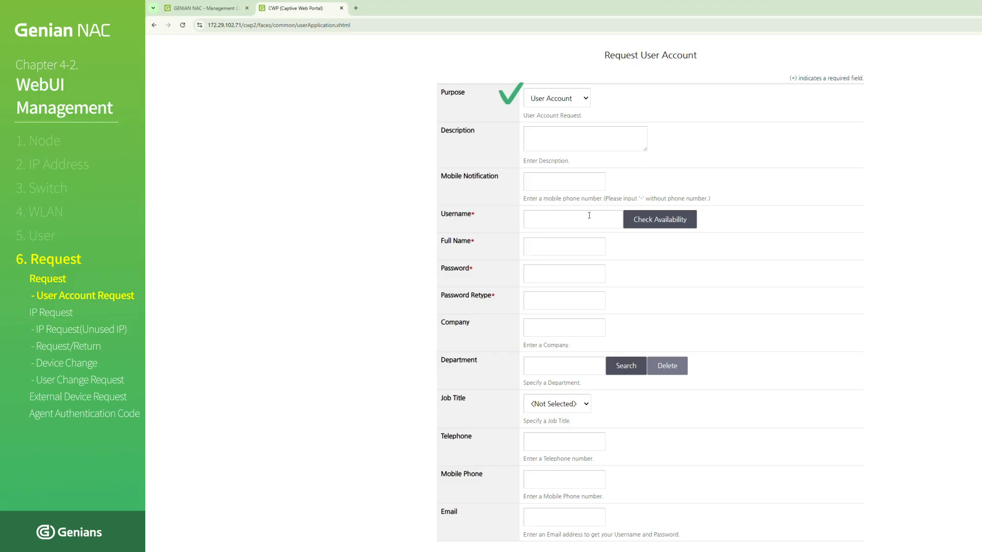
- Enter the desired username in the request form and check its availability
{"action": "left_click", "coordinate": [589, 216]}
{"action": "type", "text": "lsj0161"}
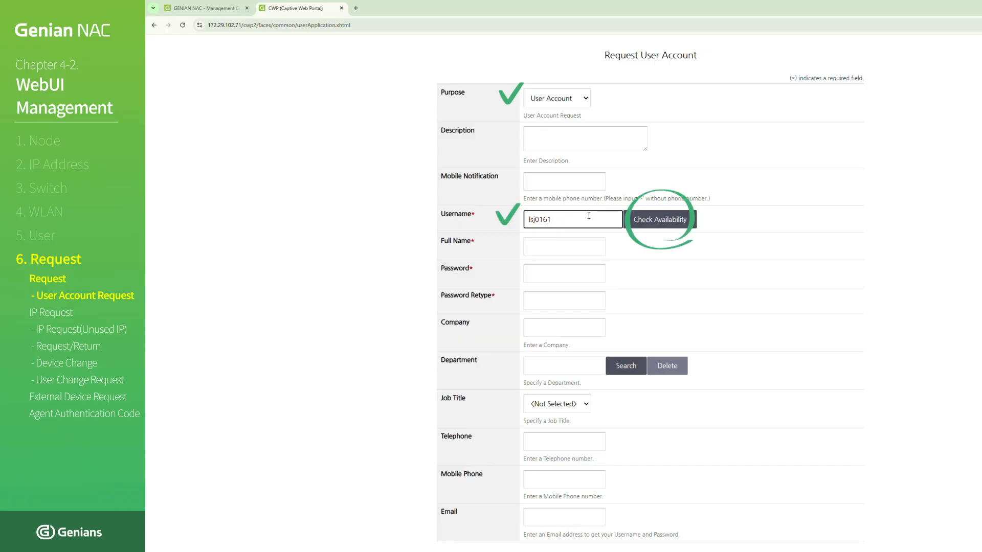
{"action": "left_click", "coordinate": [659, 227]}
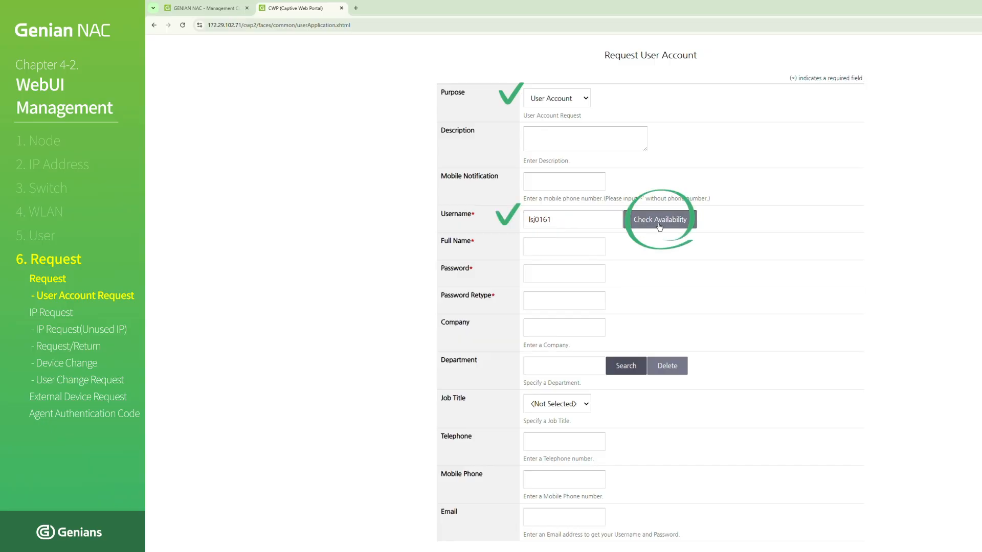
- Fill in the requester's full name and enter the account password in both the Password and Password Retype fields
{"action": "left_click", "coordinate": [582, 259]}
{"action": "key", "text": "Tab"}
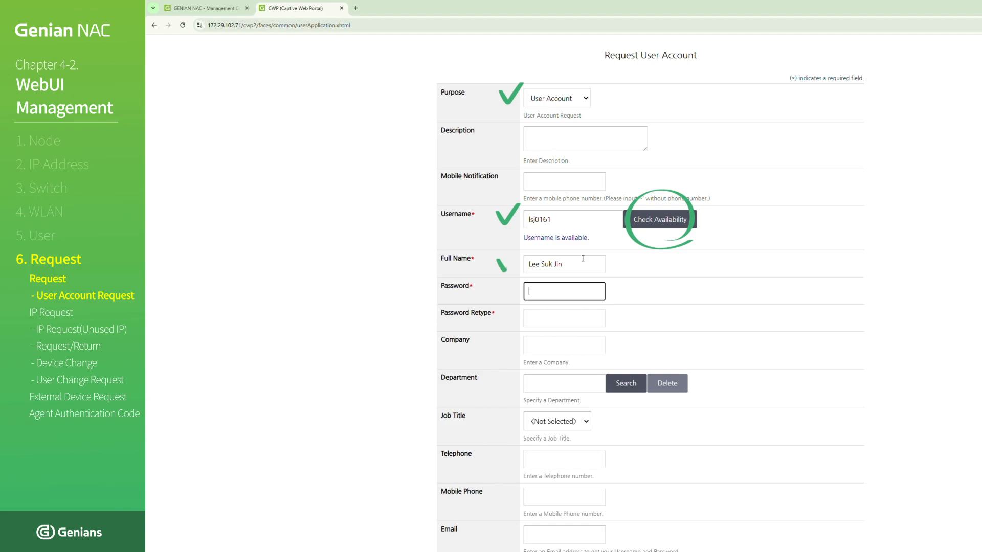
{"action": "type", "text": "**********"}
{"action": "key", "text": "Tab"}
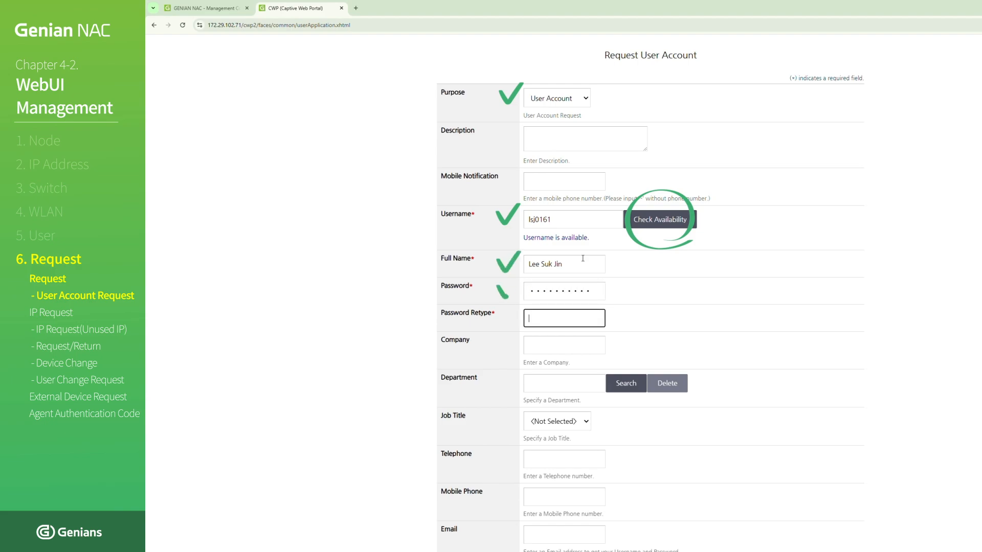
{"action": "type", "text": "**********"}
- Submit the completed user account request
{"action": "left_click", "coordinate": [717, 355]}
{"action": "scroll", "coordinate": [767, 378], "scroll_direction": "down", "scroll_amount": 1}
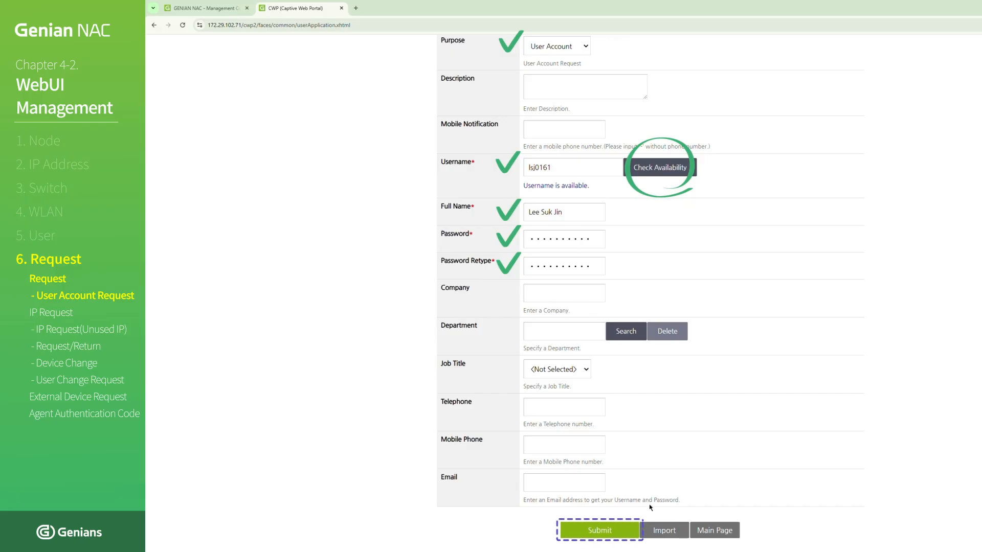
{"action": "left_click", "coordinate": [618, 527]}
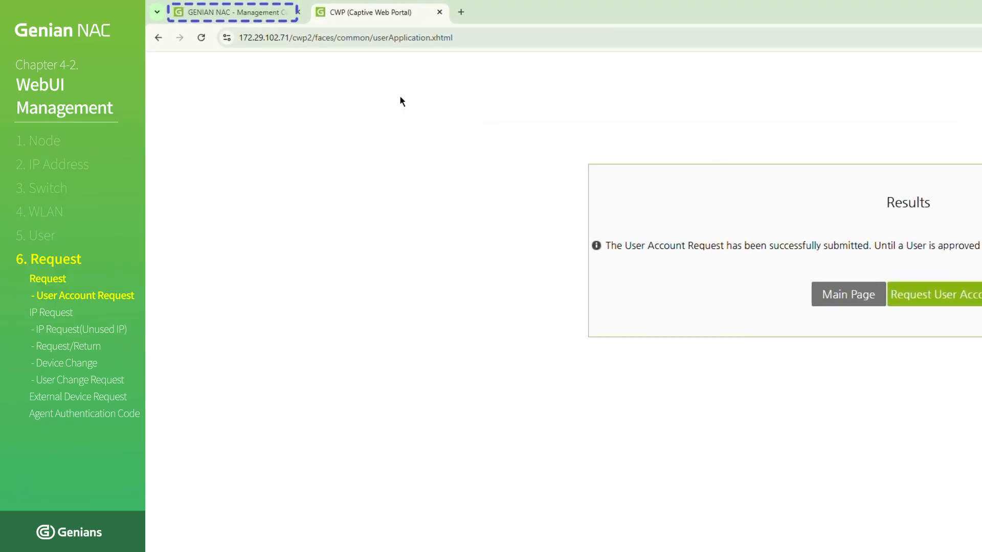
- Switch to the Genian NAC management console, open the pending user account requests and approve the submitted User Account request
{"action": "left_click", "coordinate": [217, 13]}
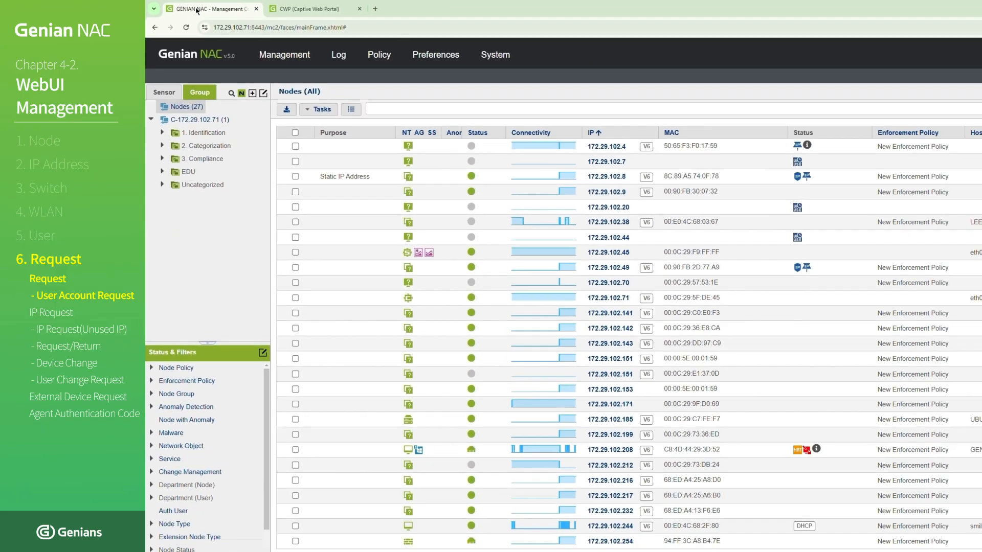
{"action": "left_click", "coordinate": [283, 65]}
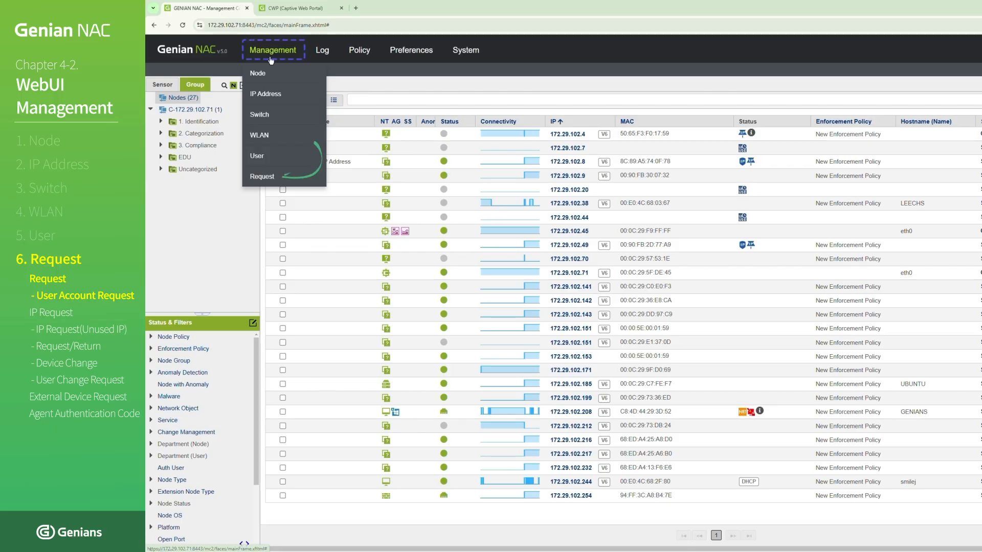
{"action": "left_click", "coordinate": [277, 176]}
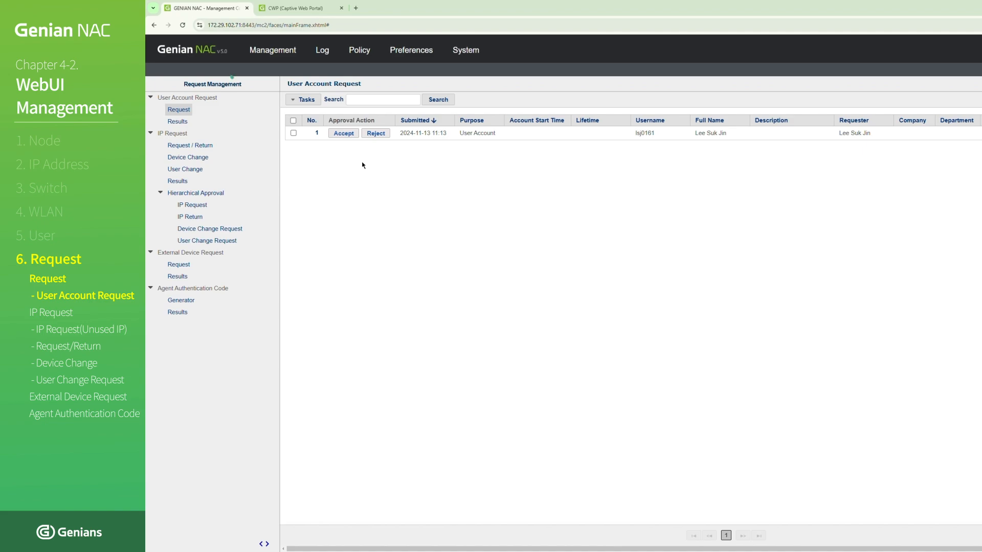
{"action": "left_click", "coordinate": [187, 110]}
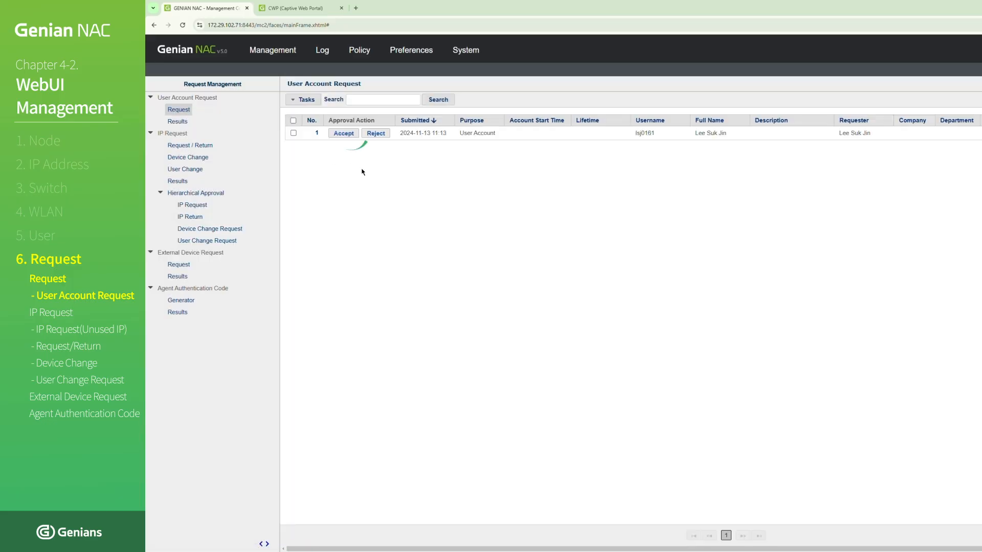
{"action": "left_click", "coordinate": [351, 138]}
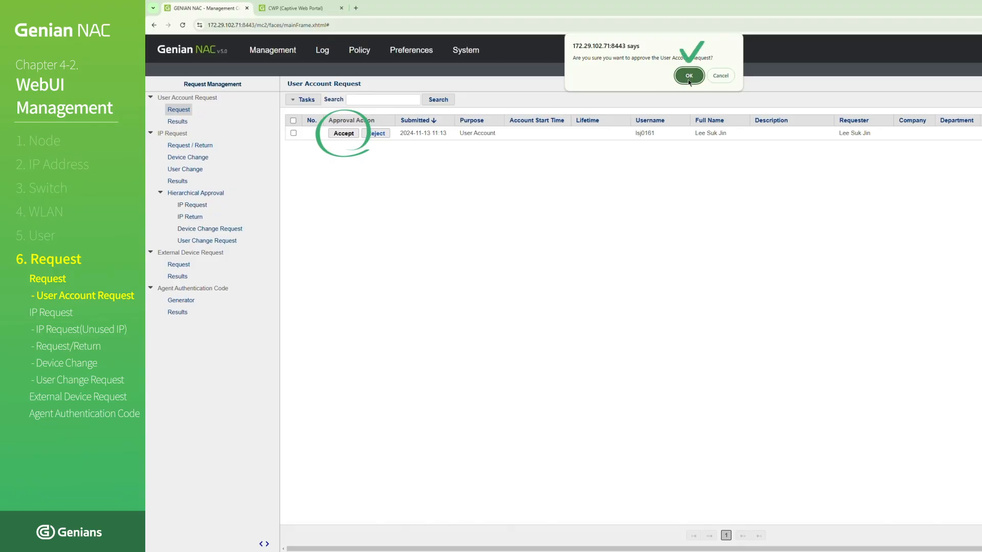
{"action": "left_click", "coordinate": [689, 76]}
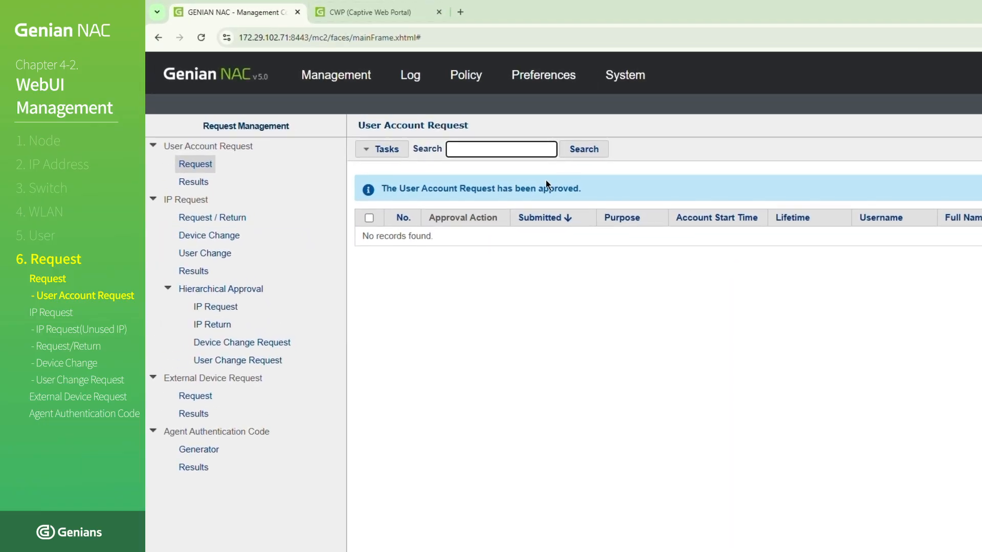
- Switch back to the captive web portal, return to its main page and open the login form
{"action": "left_click", "coordinate": [401, 13]}
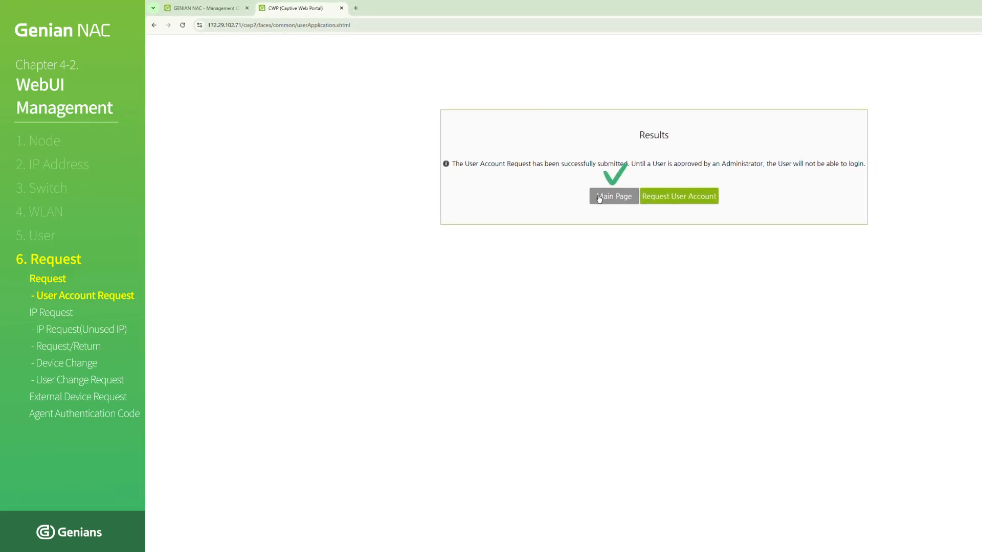
{"action": "left_click", "coordinate": [599, 199]}
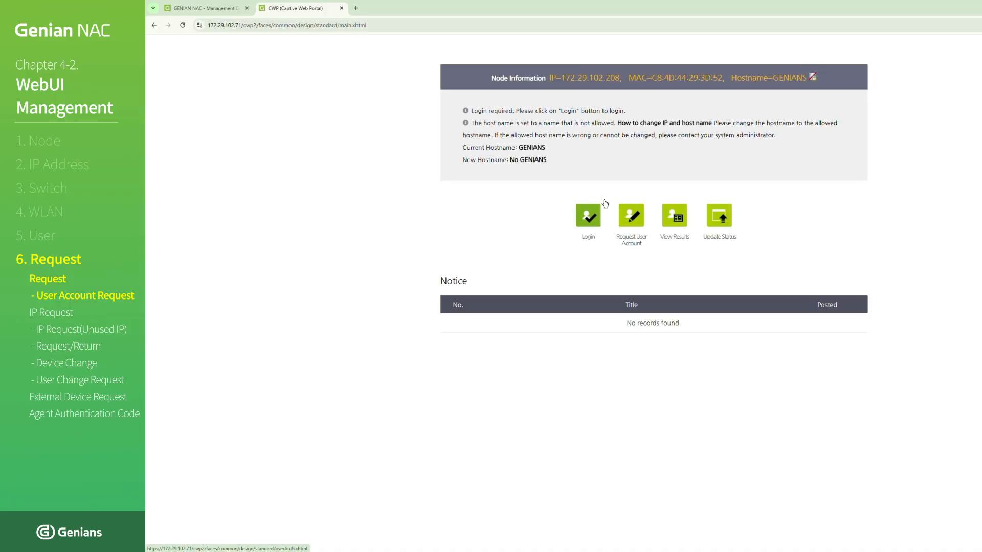
{"action": "left_click", "coordinate": [591, 219]}
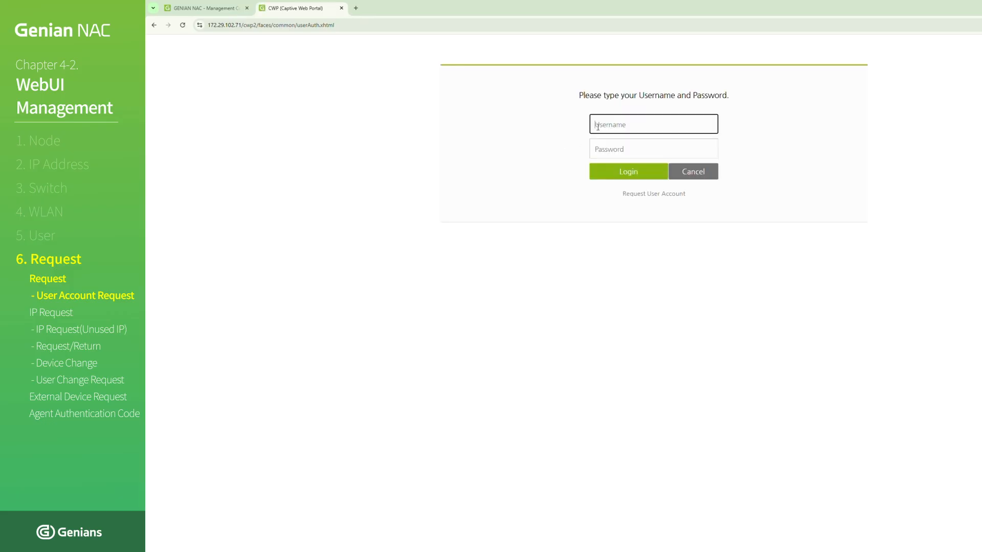
- Log in to the captive web portal with the approved account's username and password
{"action": "left_click", "coordinate": [598, 127]}
{"action": "type", "text": "lsj0161"}
{"action": "key", "text": "Tab"}
{"action": "type", "text": "1234567"}
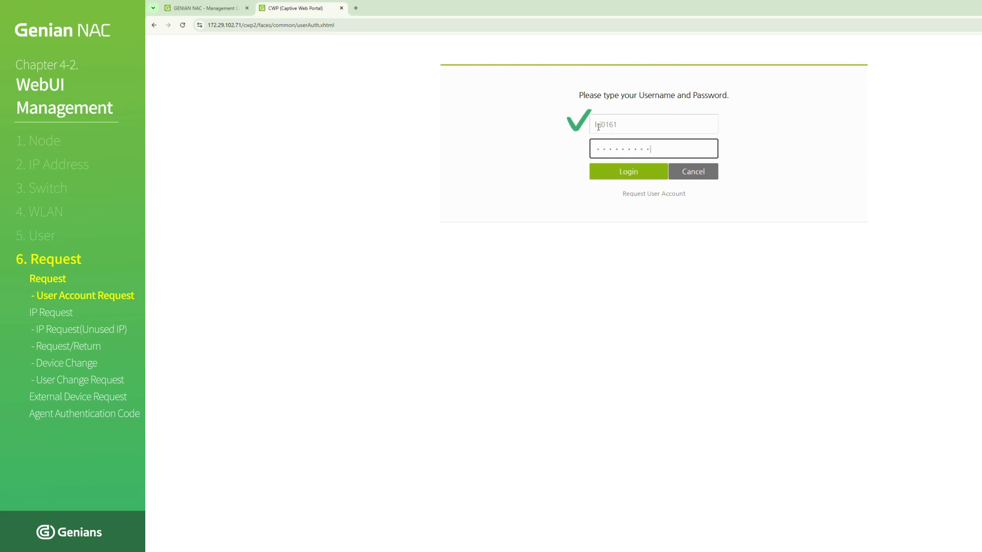
{"action": "left_click", "coordinate": [609, 176]}
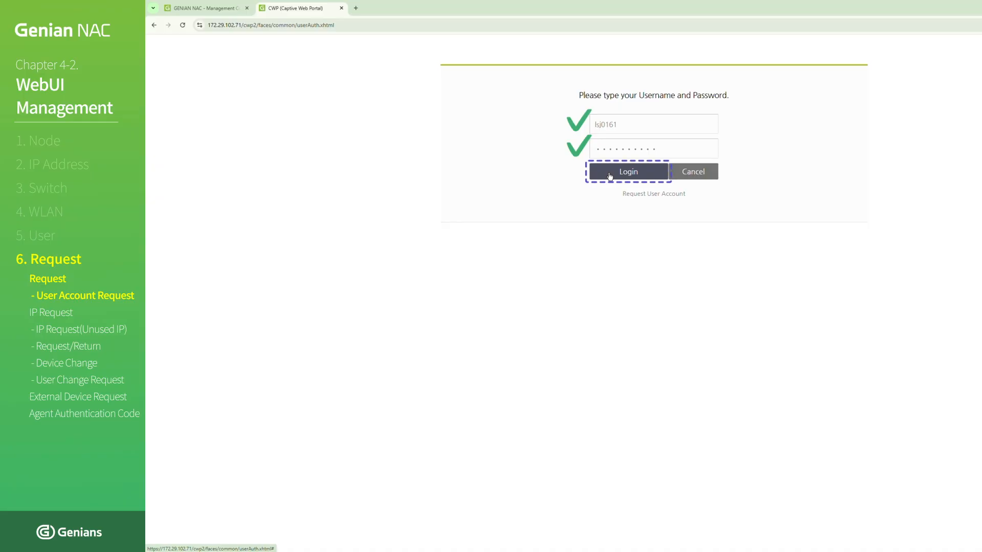
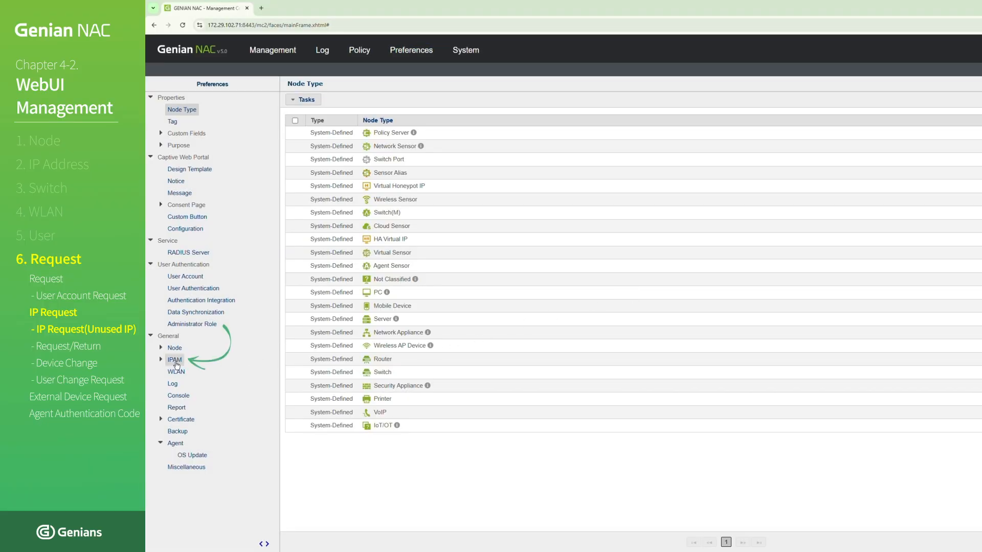
- Turn on Guest User Request in the IPAM preferences and save the changes
{"action": "left_click", "coordinate": [174, 359]}
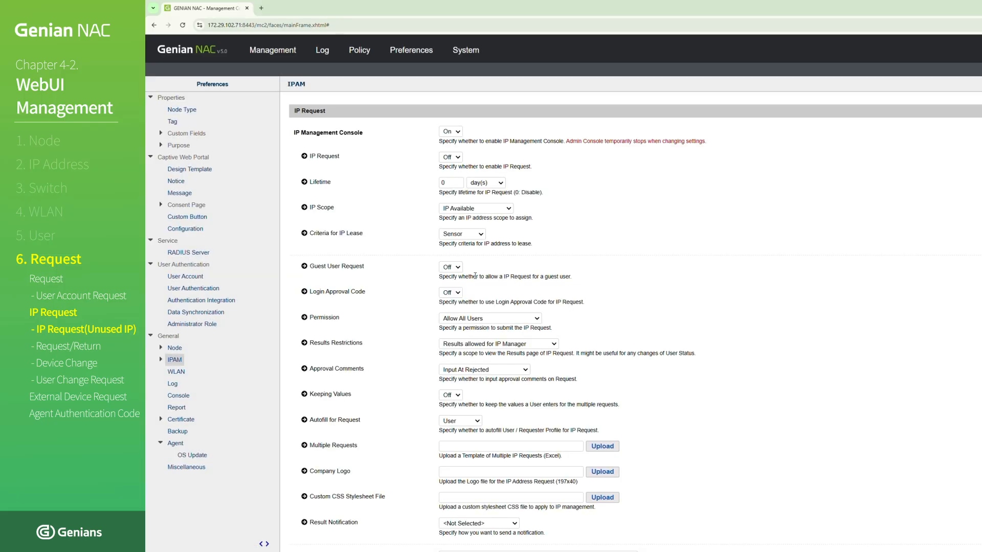
{"action": "left_click", "coordinate": [457, 270]}
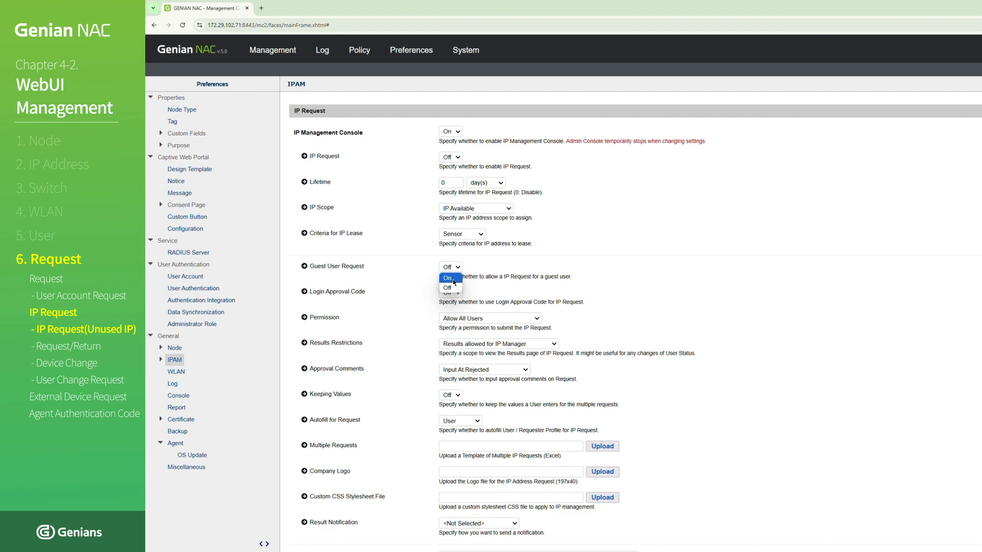
{"action": "left_click", "coordinate": [454, 281]}
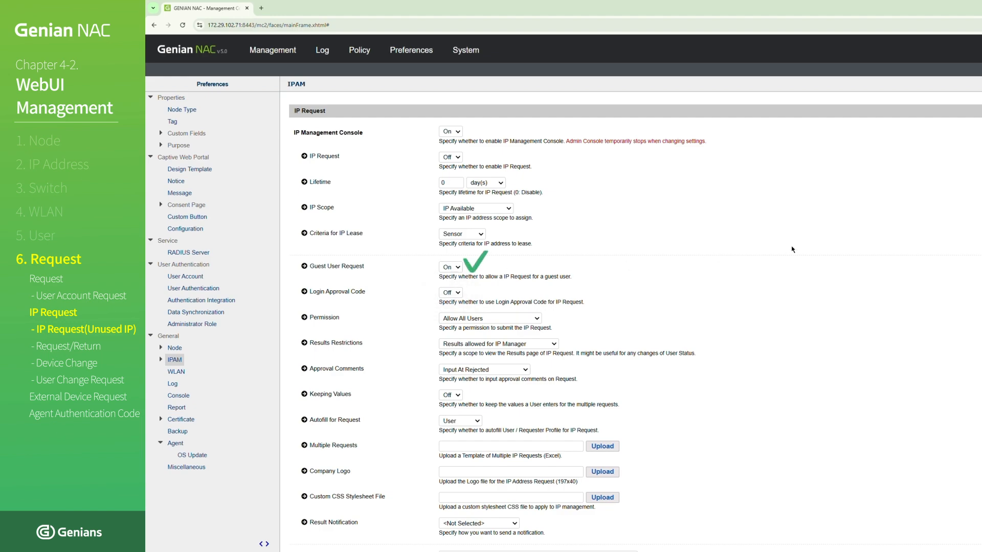
{"action": "scroll", "coordinate": [792, 254], "scroll_direction": "down", "scroll_amount": 15}
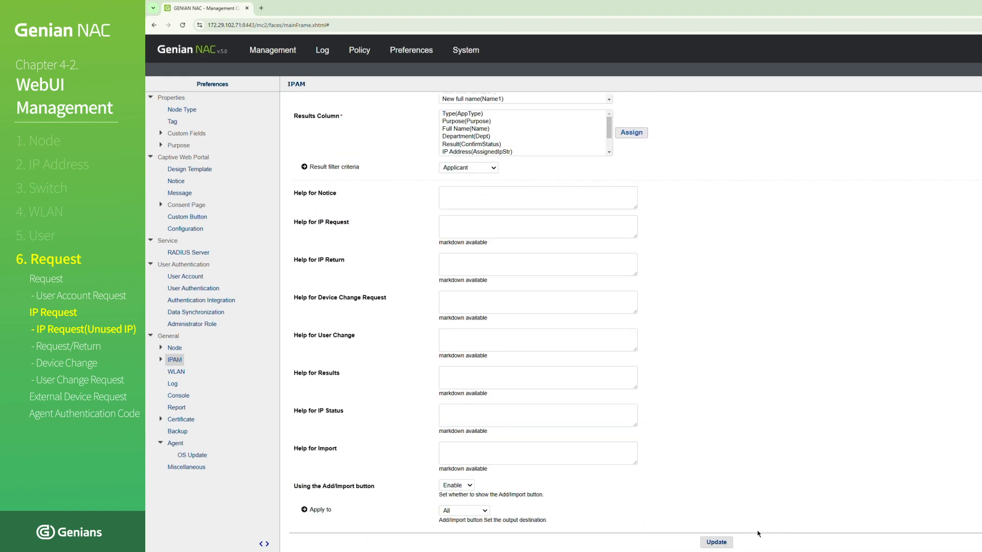
{"action": "left_click", "coordinate": [726, 544]}
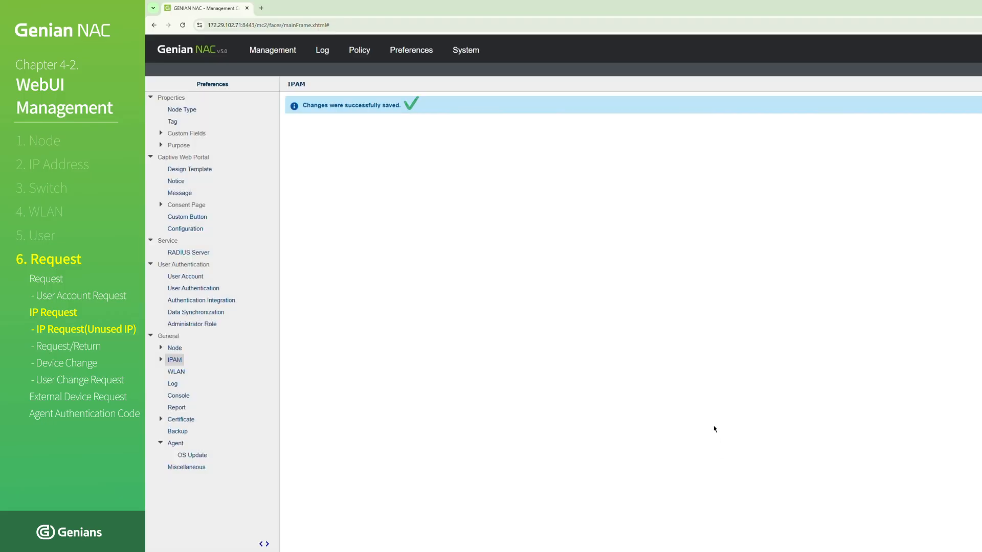
{"action": "key", "text": "ctrl+t"}
{"action": "type", "text": "https:"}
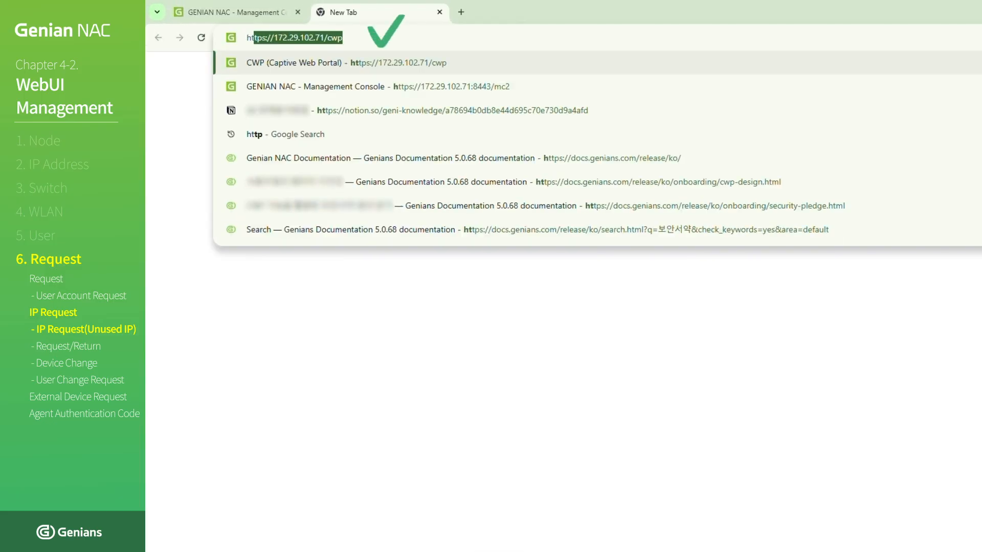
{"action": "type", "text": "//172.29."}
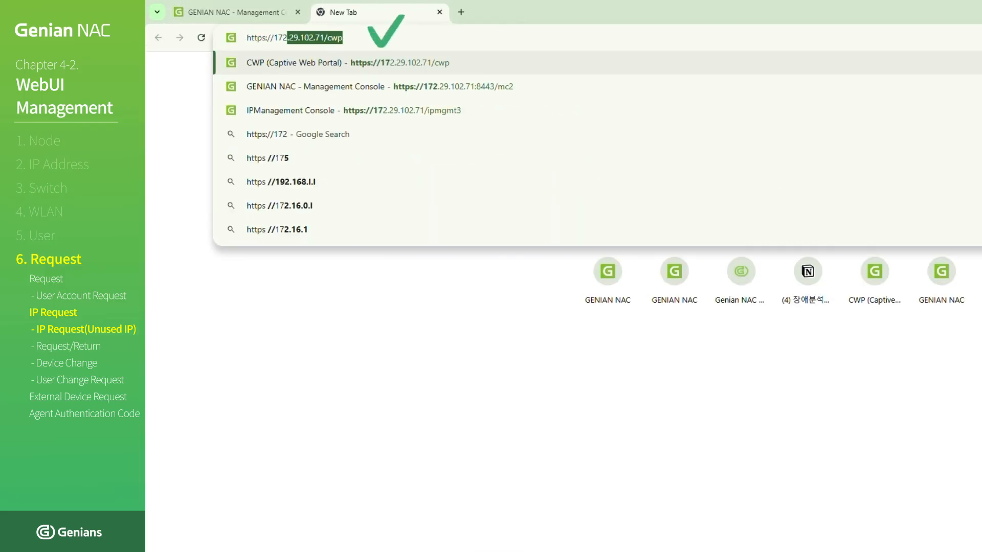
{"action": "type", "text": "102"}
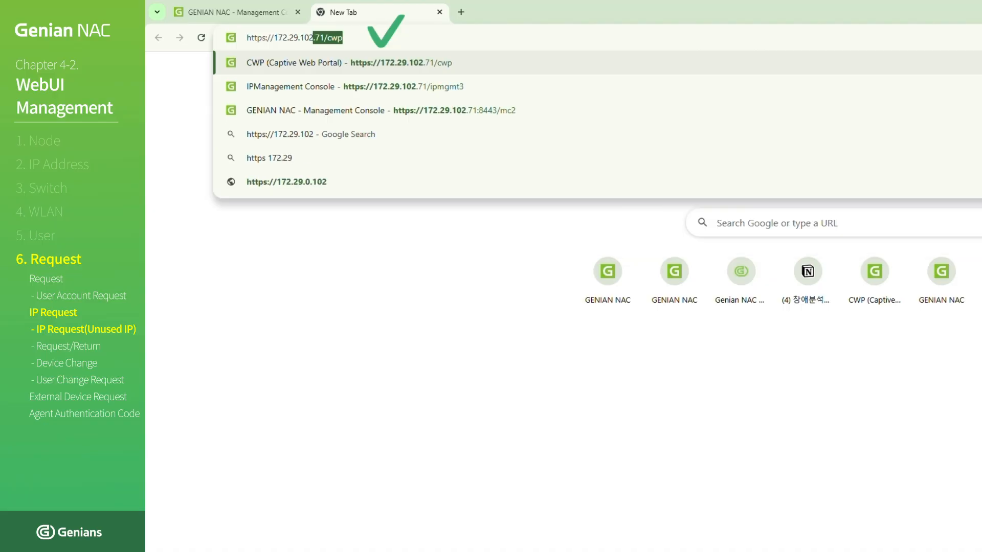
{"action": "type", "text": ".71/ipmgmt3"}
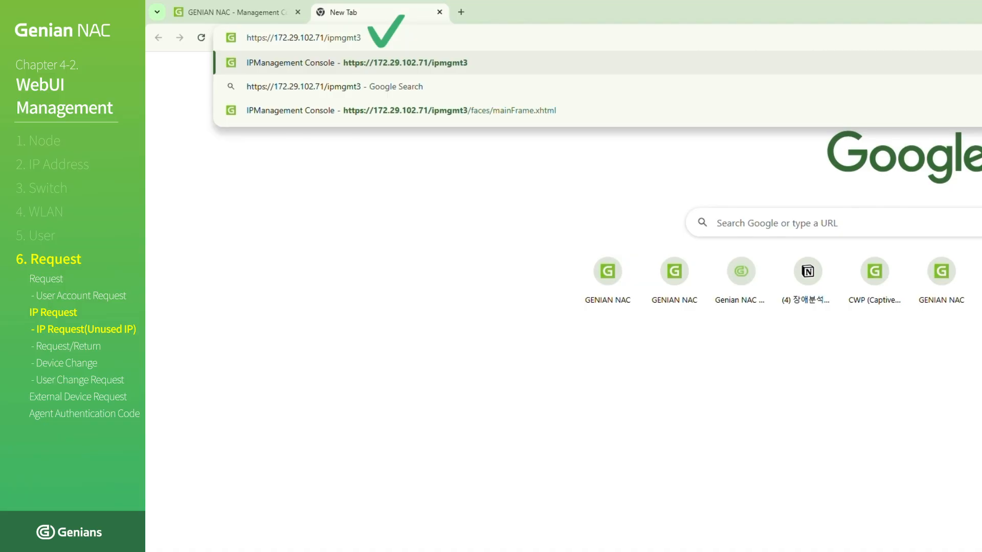
{"action": "key", "text": "Return"}
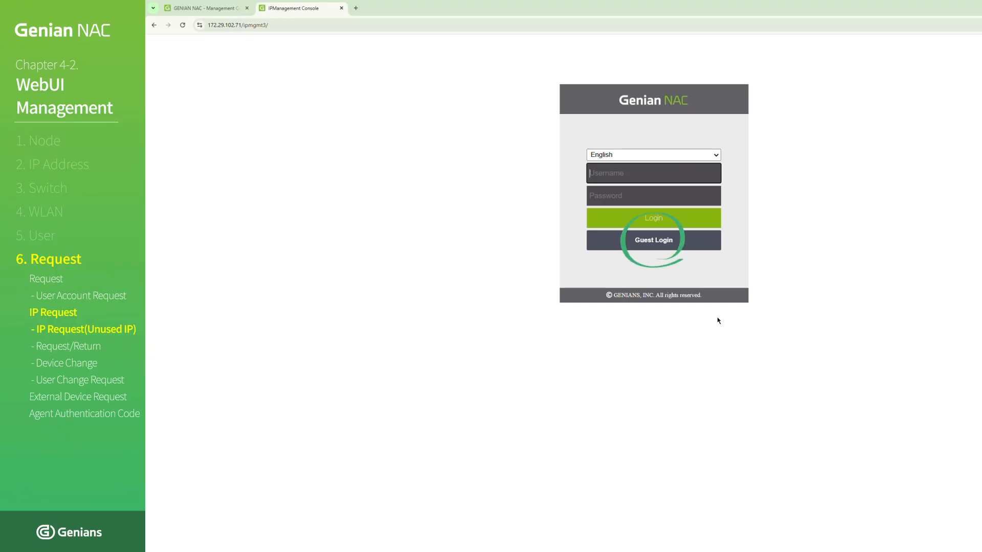
{"action": "left_click", "coordinate": [676, 248]}
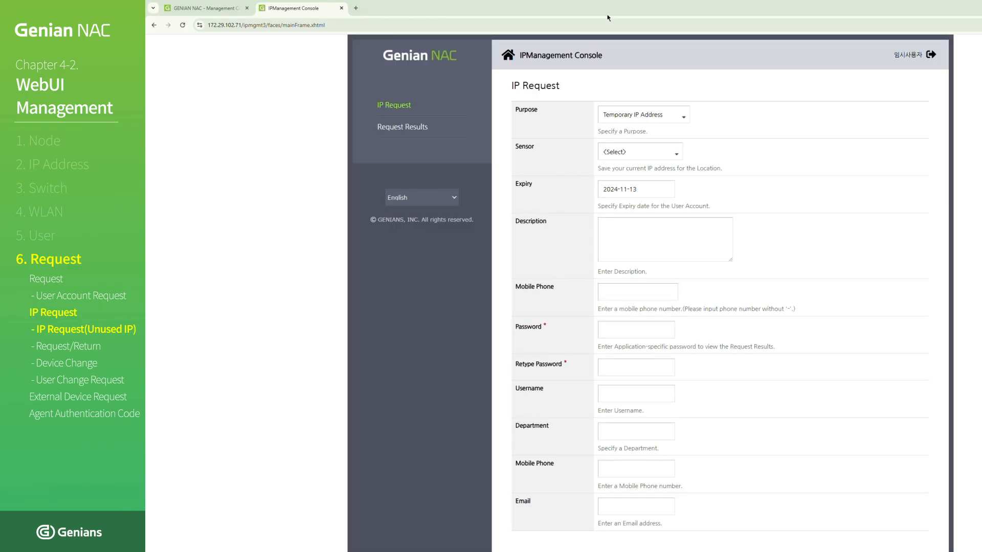
{"action": "left_click", "coordinate": [637, 118]}
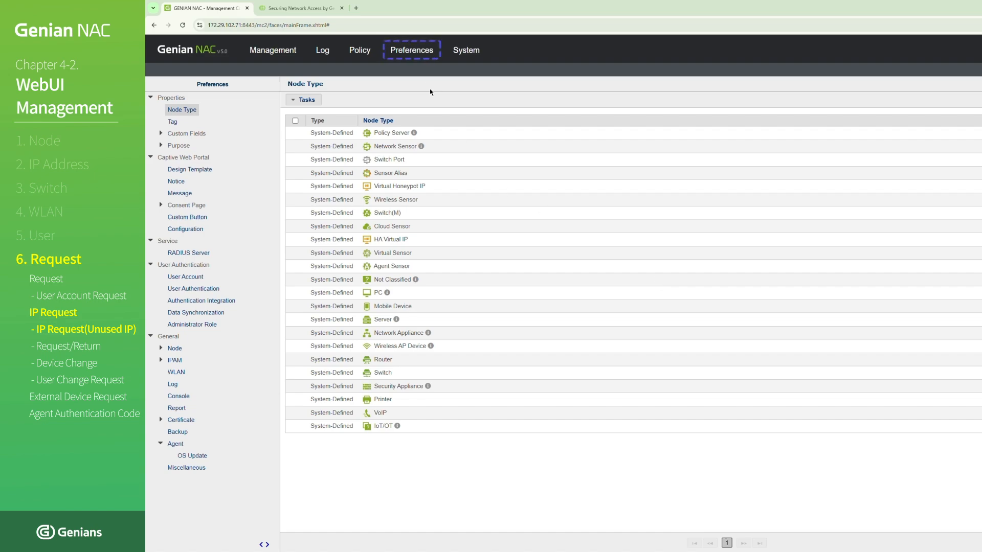
- In the management console preferences, go to the IP Request purposes and open USERIP_VARIABLE for editing
{"action": "left_click", "coordinate": [415, 60]}
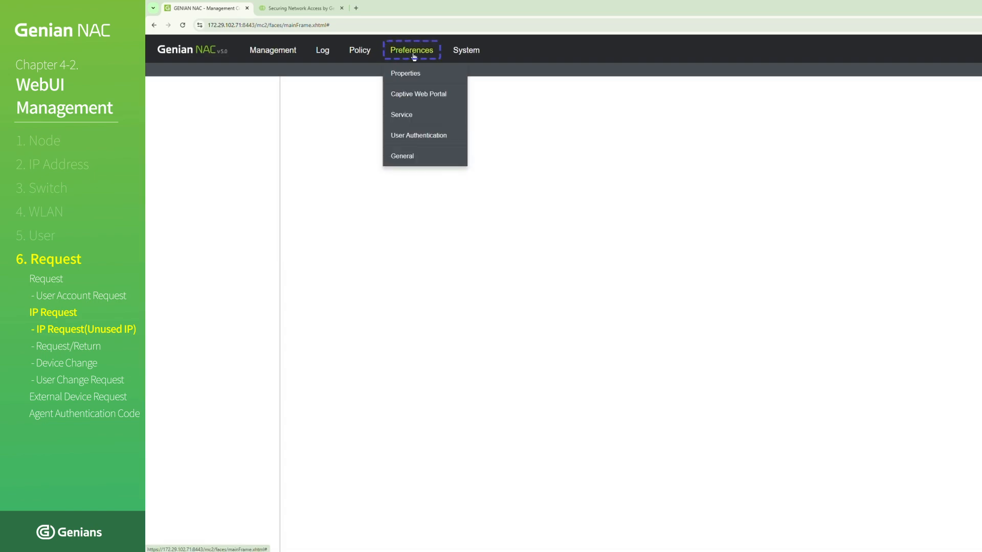
{"action": "left_click", "coordinate": [405, 73]}
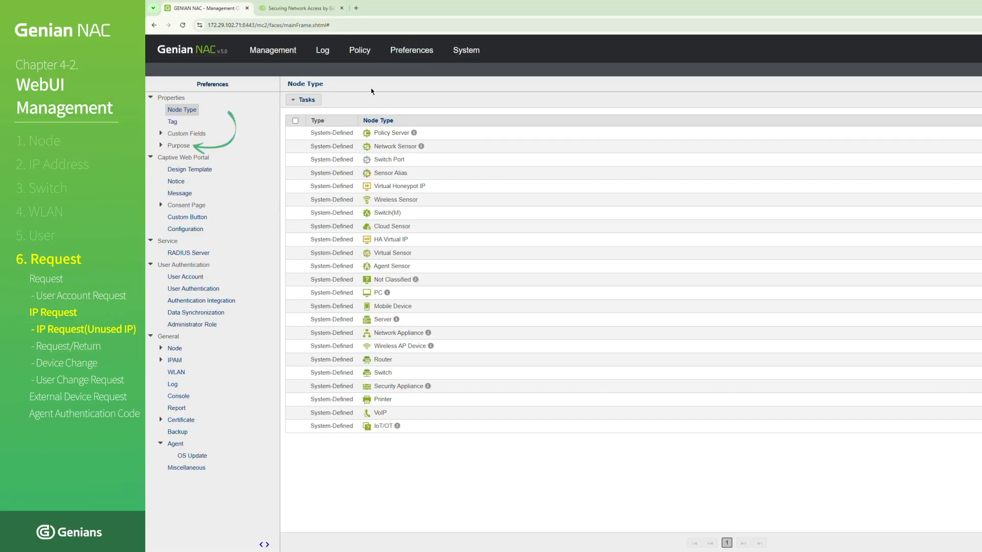
{"action": "left_click", "coordinate": [162, 146]}
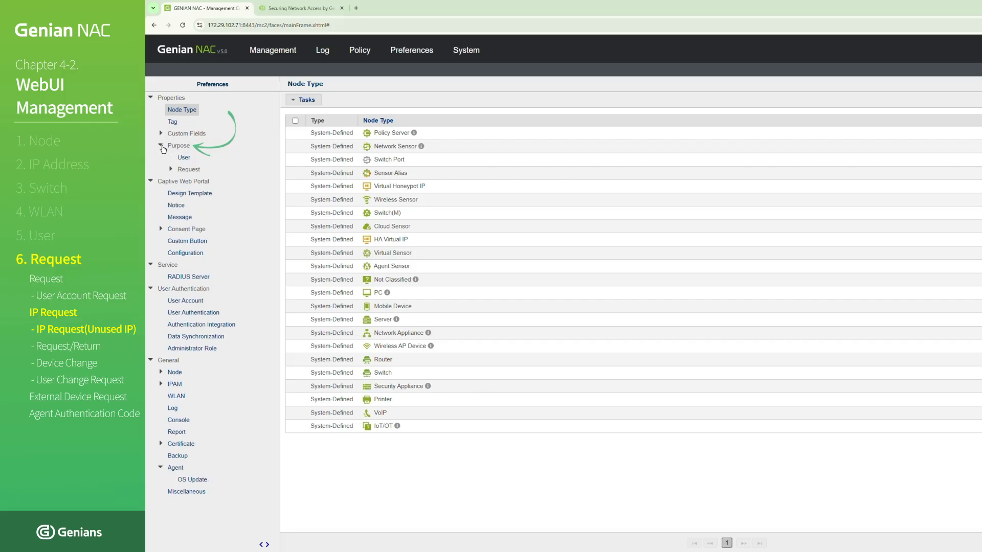
{"action": "left_click", "coordinate": [171, 171]}
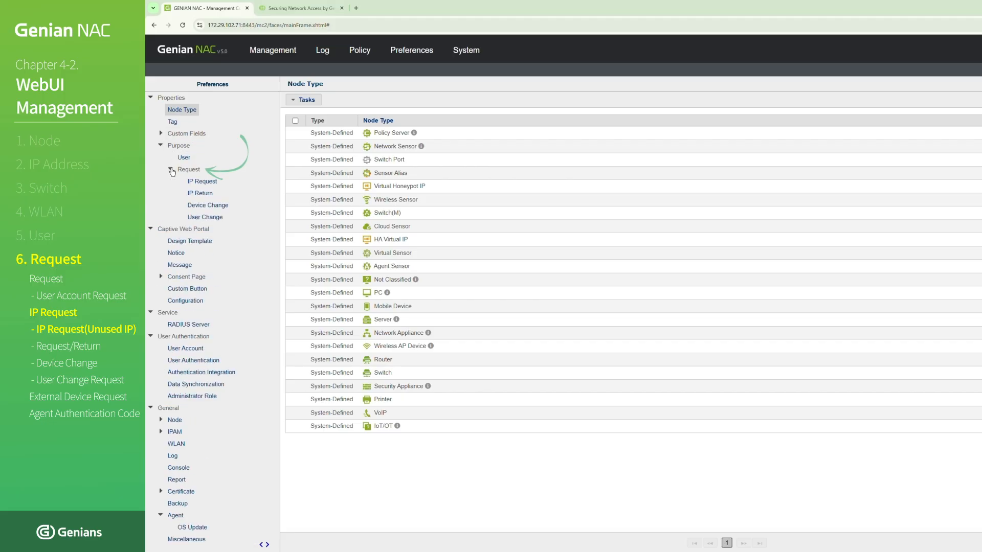
{"action": "left_click", "coordinate": [200, 183]}
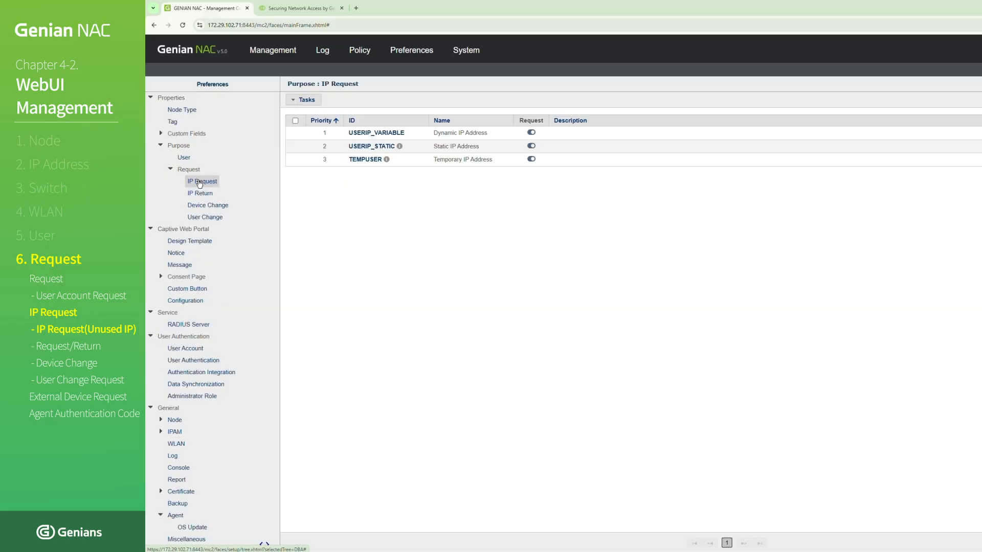
{"action": "left_click", "coordinate": [403, 134]}
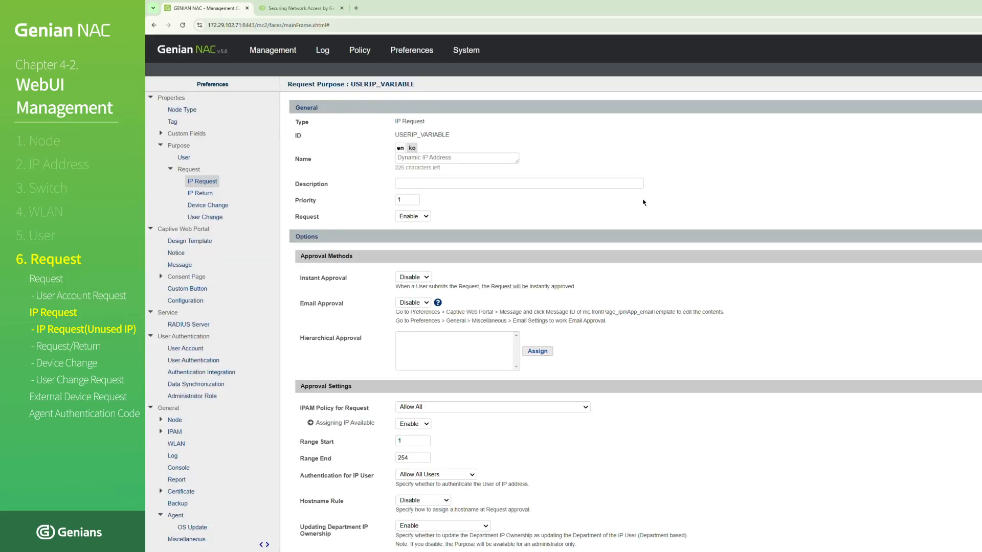
- Add Requester Username to the purpose's User Account Request Field list and save the updated purpose
{"action": "scroll", "coordinate": [744, 209], "scroll_direction": "down", "scroll_amount": 5}
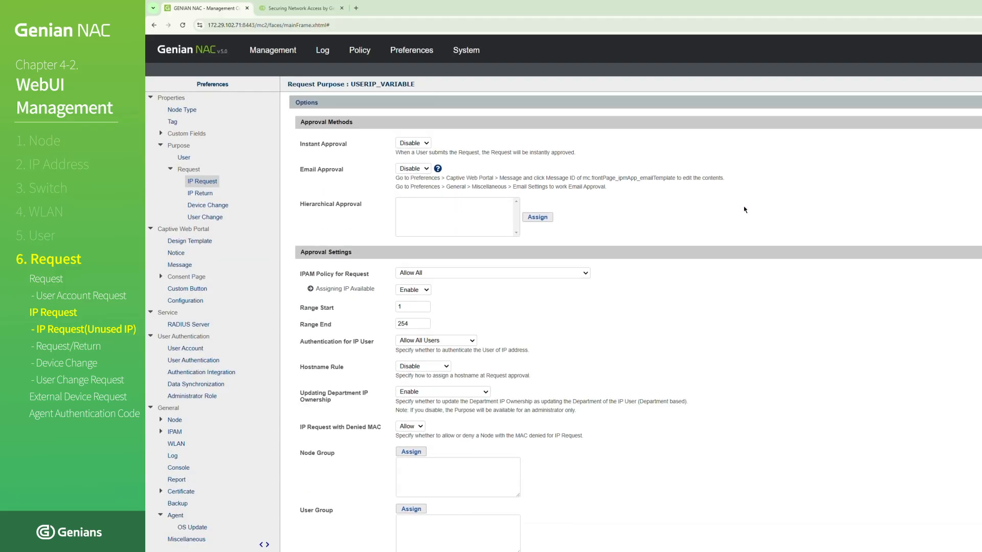
{"action": "scroll", "coordinate": [744, 210], "scroll_direction": "down", "scroll_amount": 4}
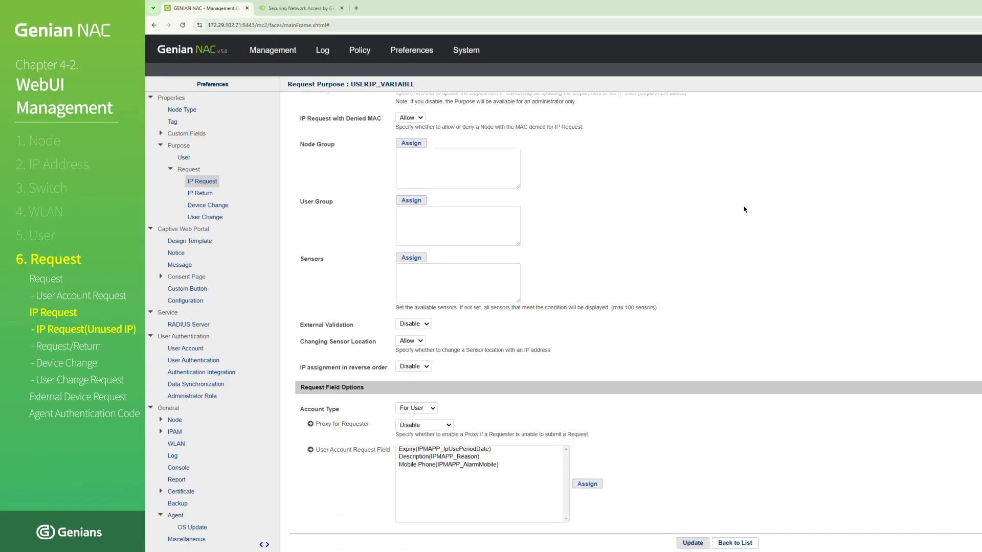
{"action": "left_click", "coordinate": [581, 486]}
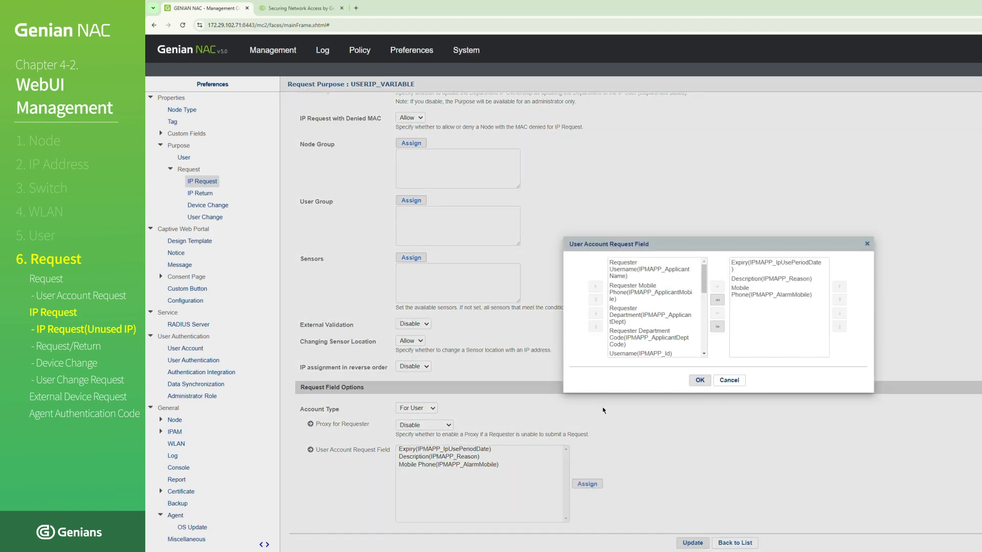
{"action": "left_click", "coordinate": [637, 273]}
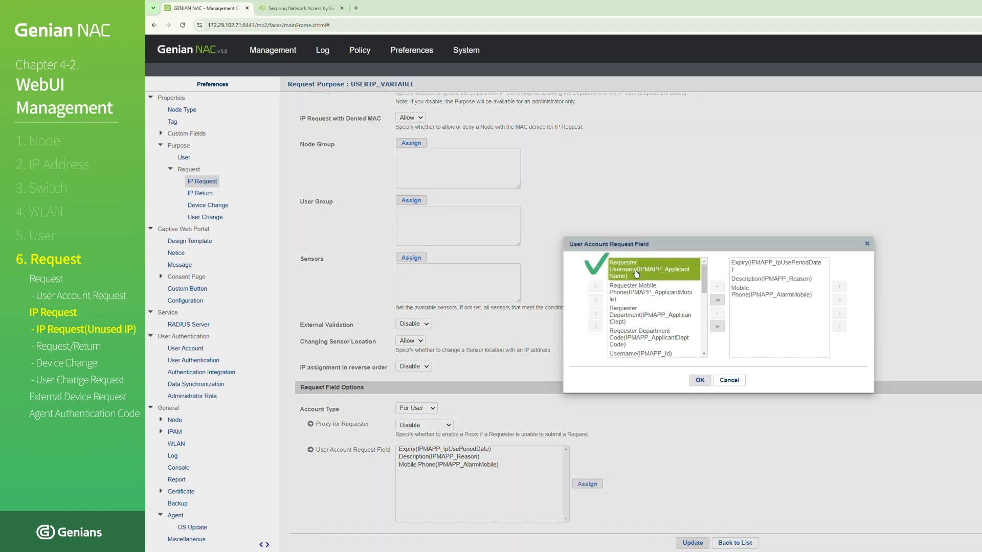
{"action": "left_click_drag", "start_coordinate": [636, 273], "coordinate": [759, 311]}
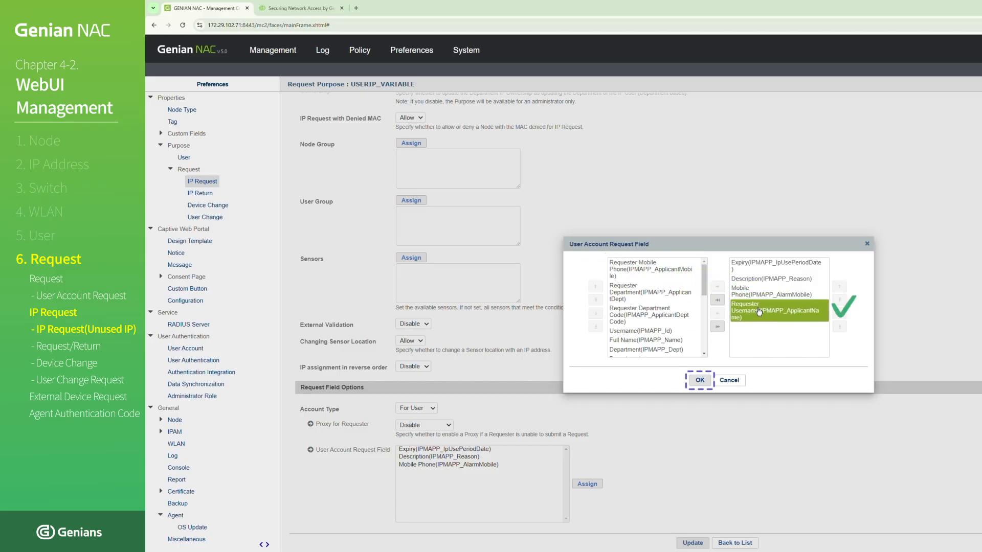
{"action": "left_click", "coordinate": [700, 380]}
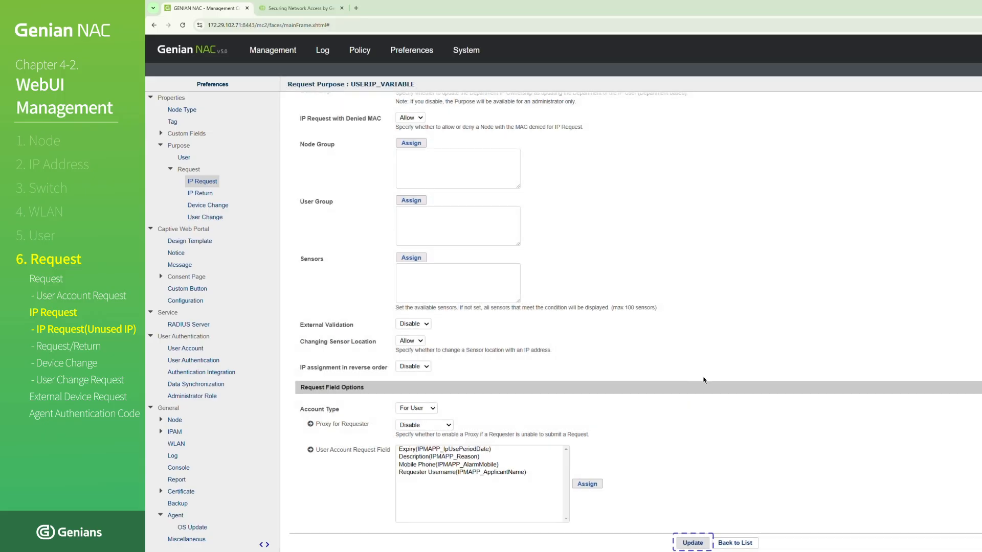
{"action": "left_click", "coordinate": [692, 543]}
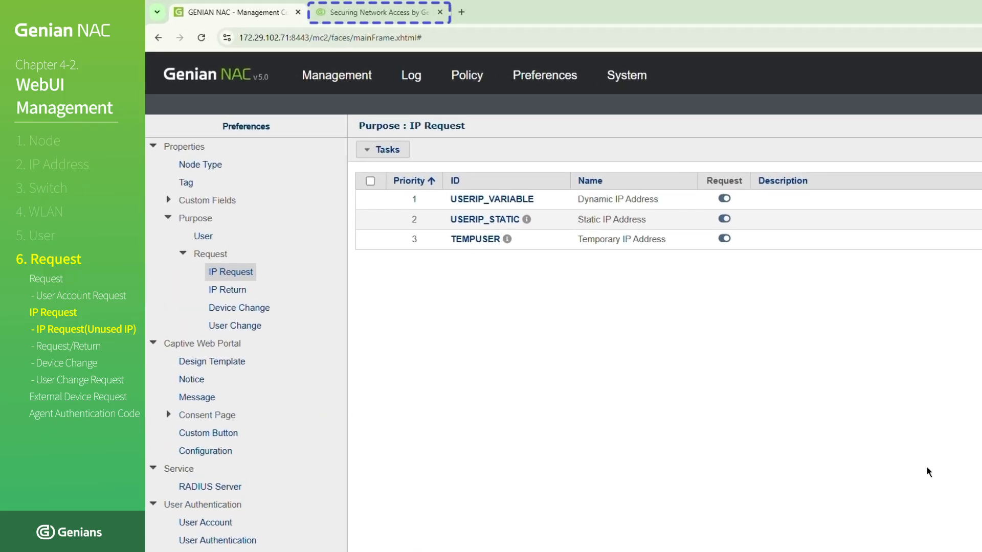
{"action": "key", "text": "ctrl+Tab"}
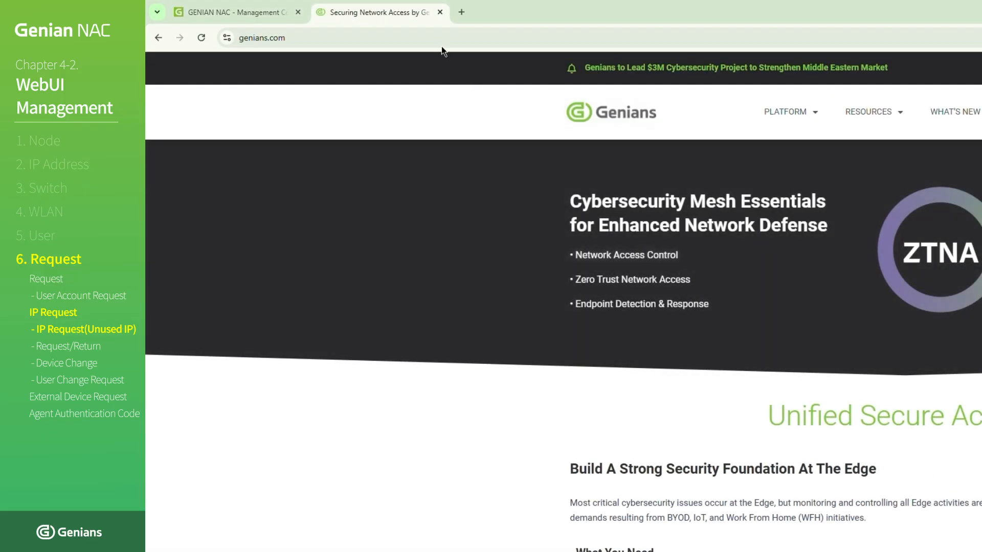
{"action": "left_click", "coordinate": [434, 39]}
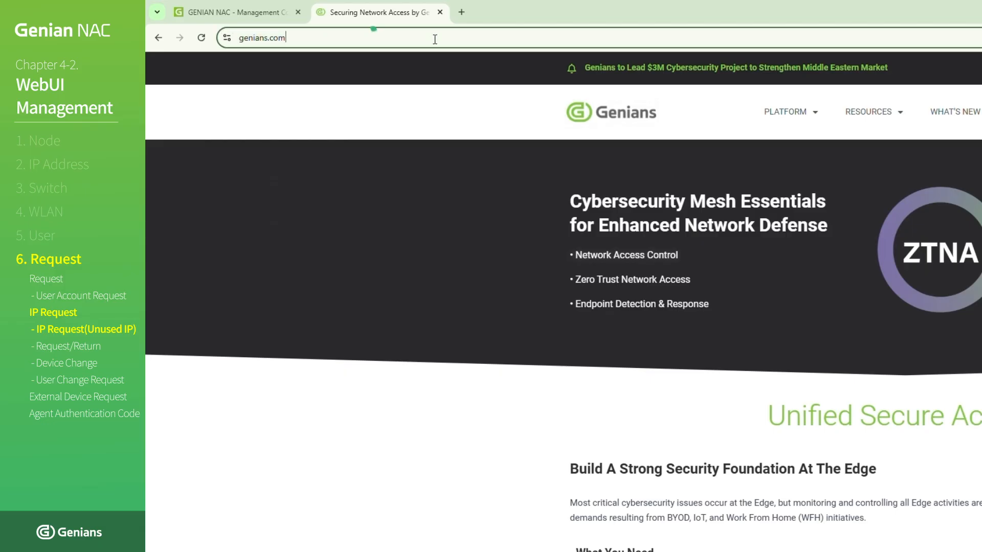
{"action": "type", "text": "https"}
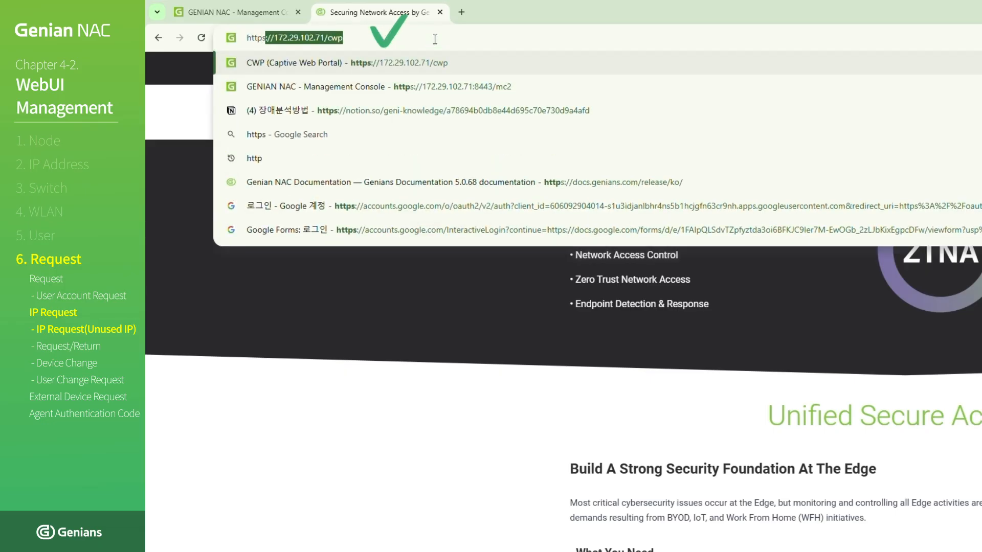
{"action": "type", "text": "://172."}
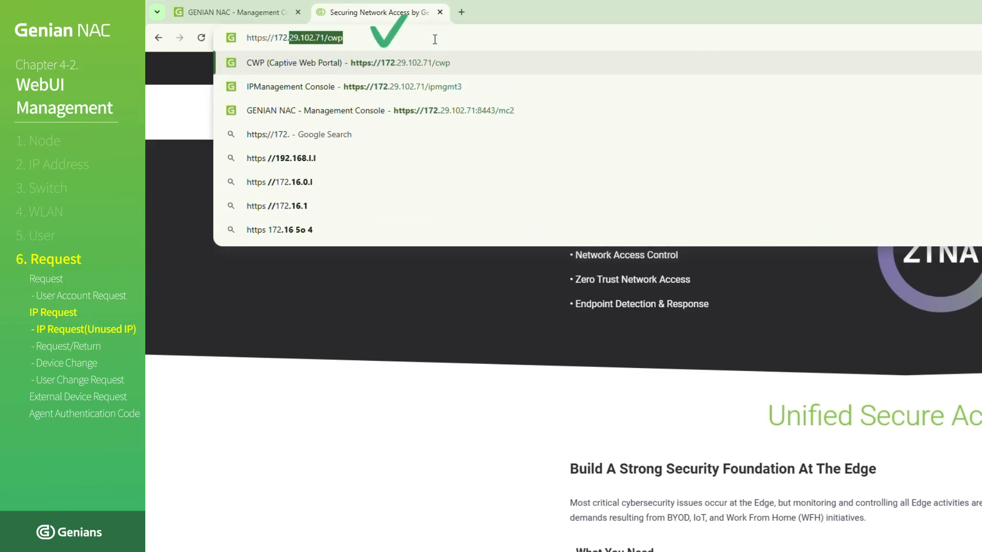
{"action": "type", "text": "29.102."}
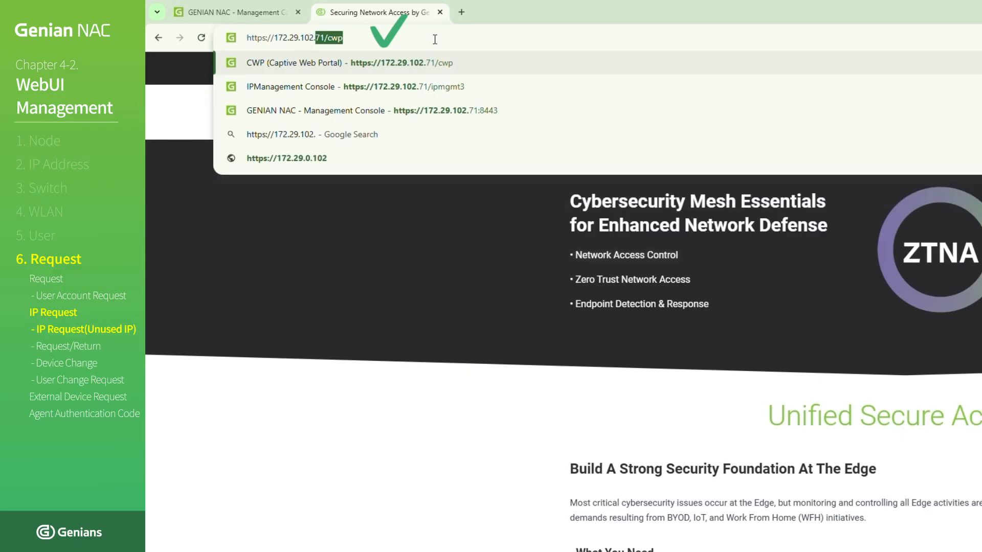
{"action": "type", "text": "71/"}
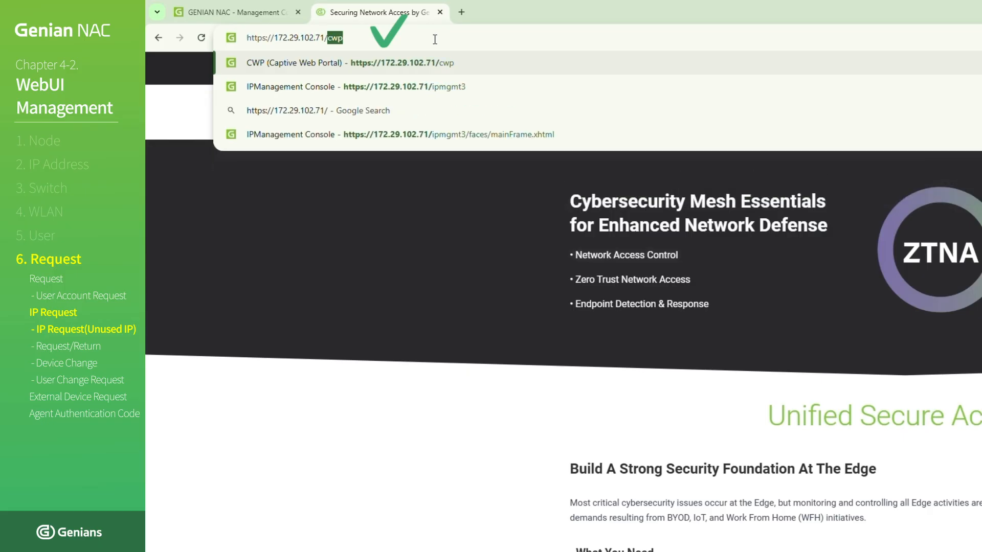
{"action": "type", "text": "ipmgmt3"}
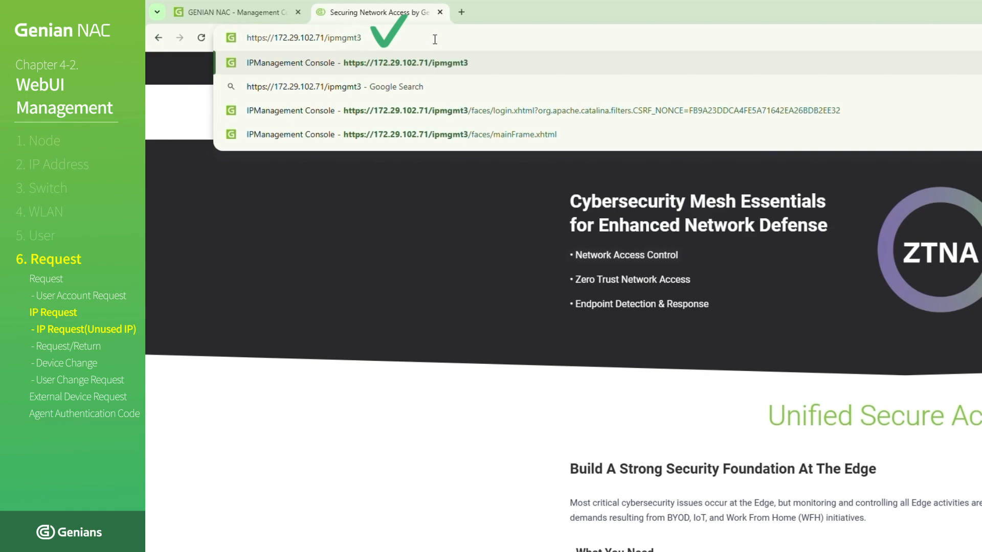
{"action": "key", "text": "Return"}
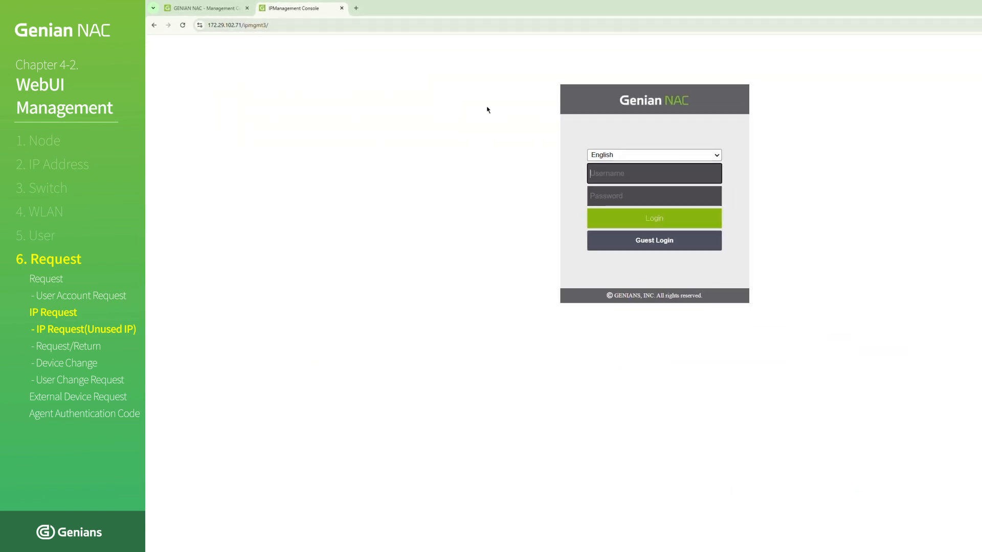
- Log in to the IP management console as admin with the account password, and check the IP Request form's Purpose options
{"action": "left_click", "coordinate": [610, 173]}
{"action": "type", "text": "admin"}
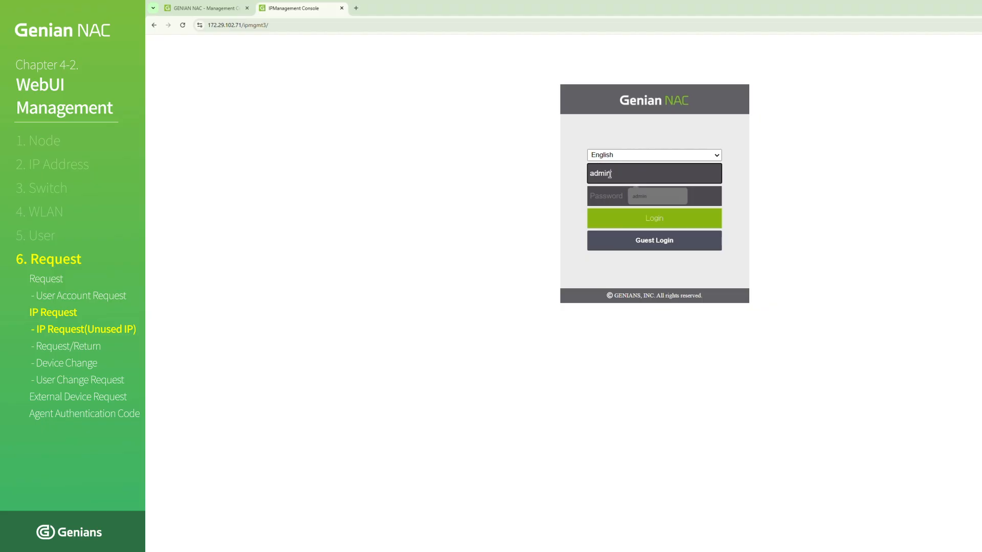
{"action": "key", "text": "Tab"}
{"action": "type", "text": "a"}
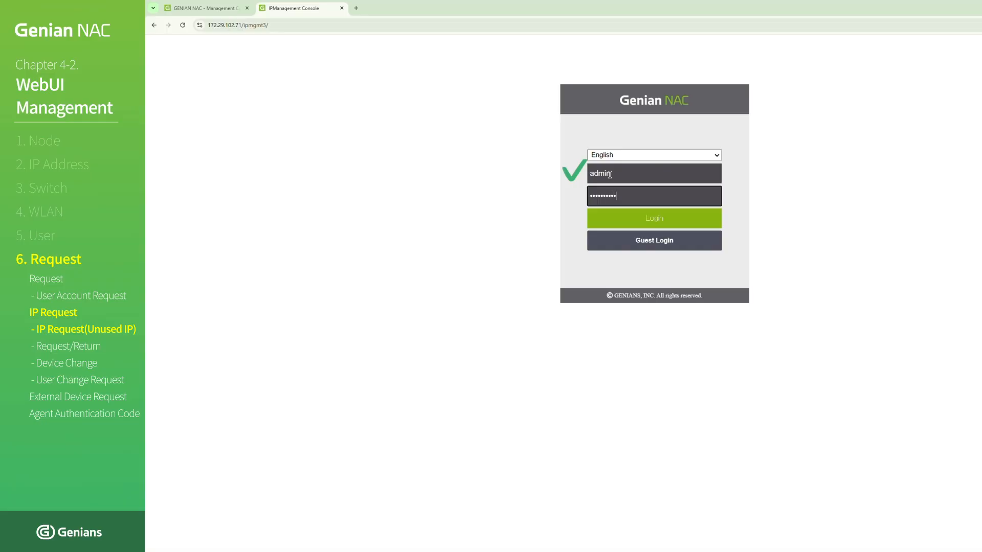
{"action": "type", "text": "••••••••••"}
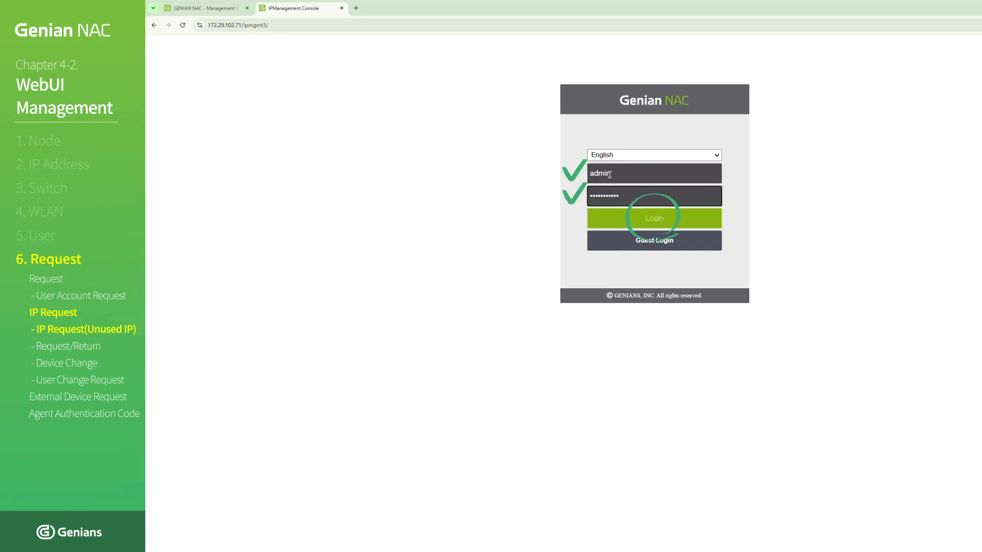
{"action": "left_click", "coordinate": [645, 225]}
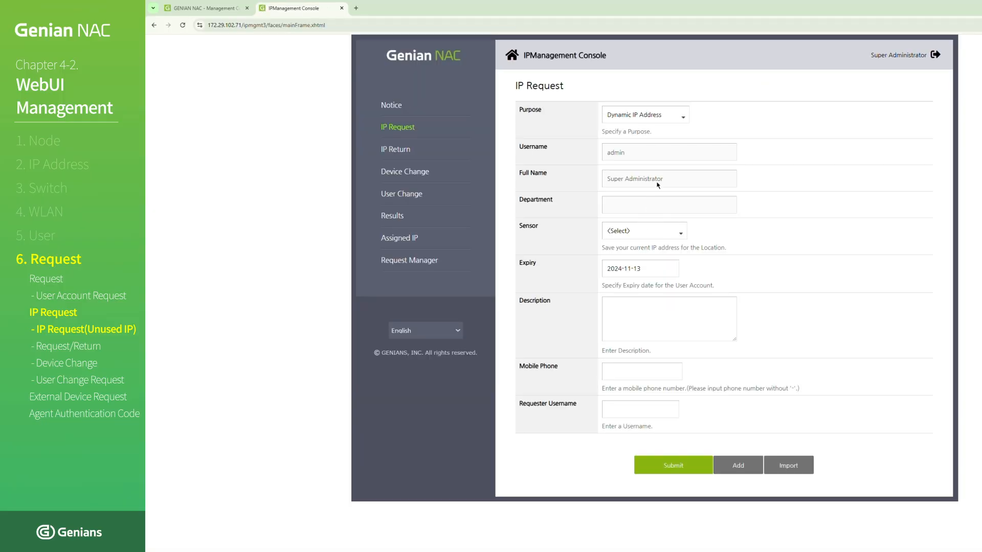
{"action": "left_click", "coordinate": [684, 118]}
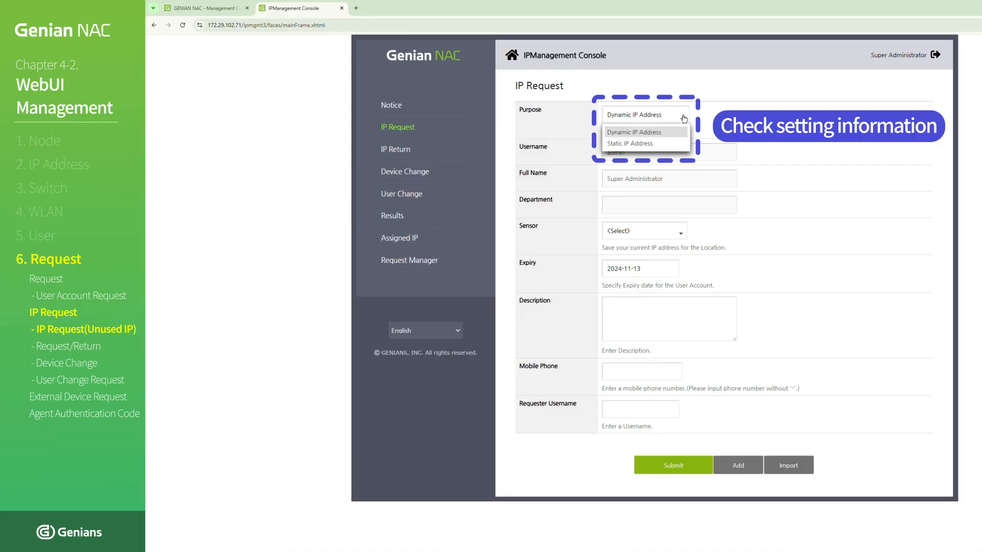
{"action": "left_click", "coordinate": [683, 118]}
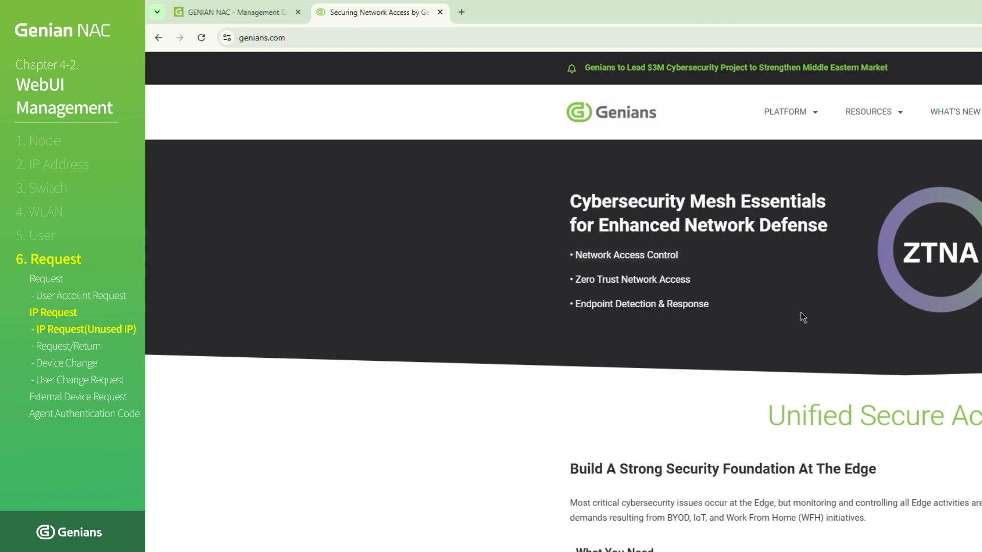
{"action": "left_click", "coordinate": [596, 39]}
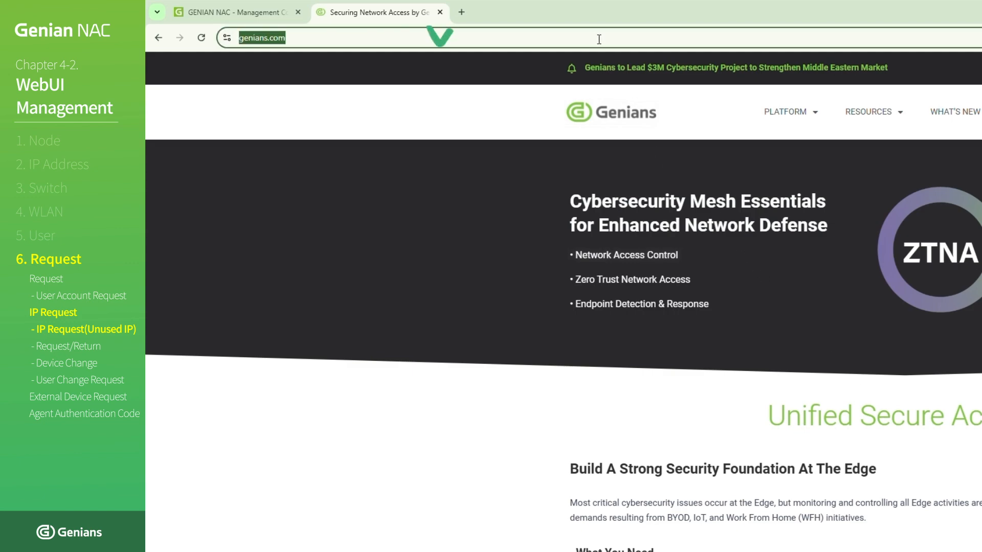
{"action": "type", "text": "https://172"}
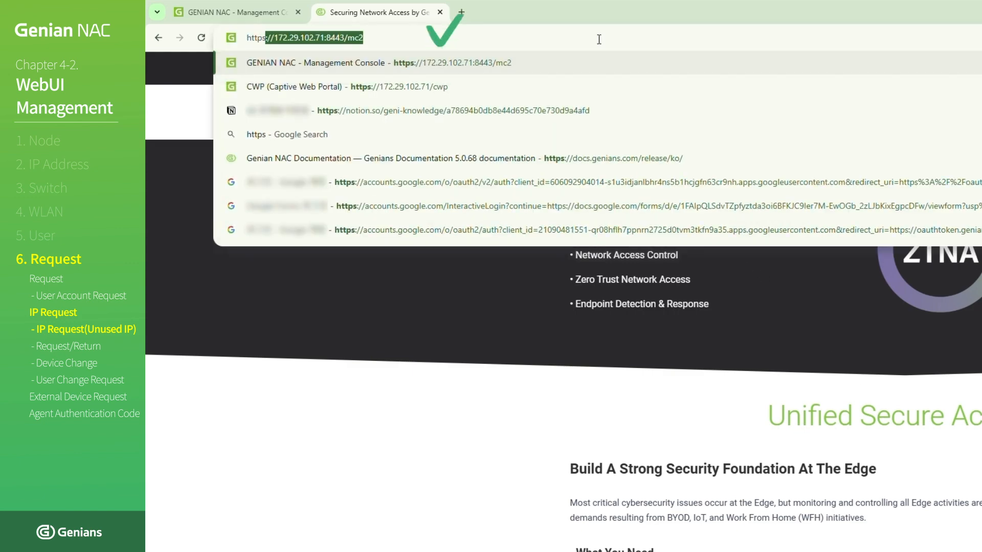
{"action": "type", "text": "."}
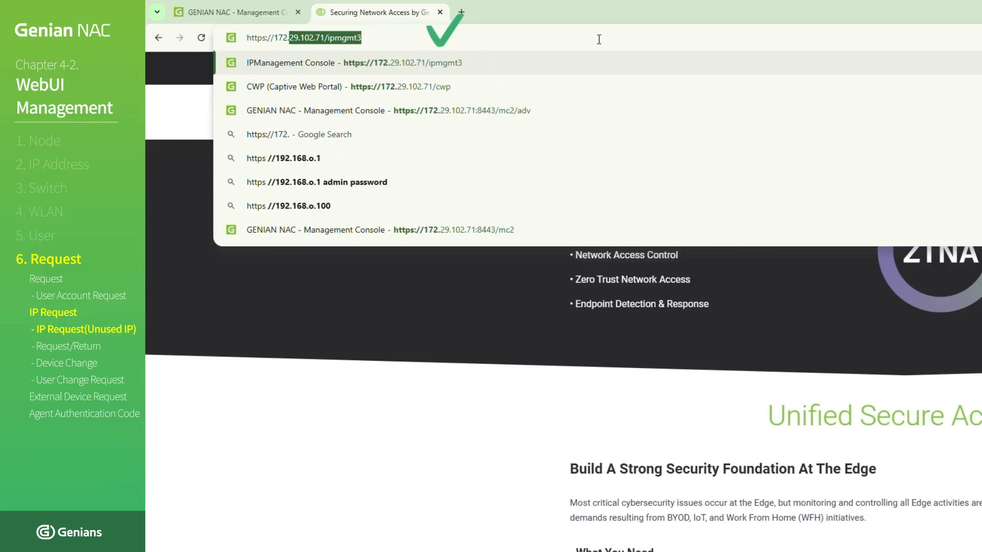
{"action": "type", "text": "29.102.71/"}
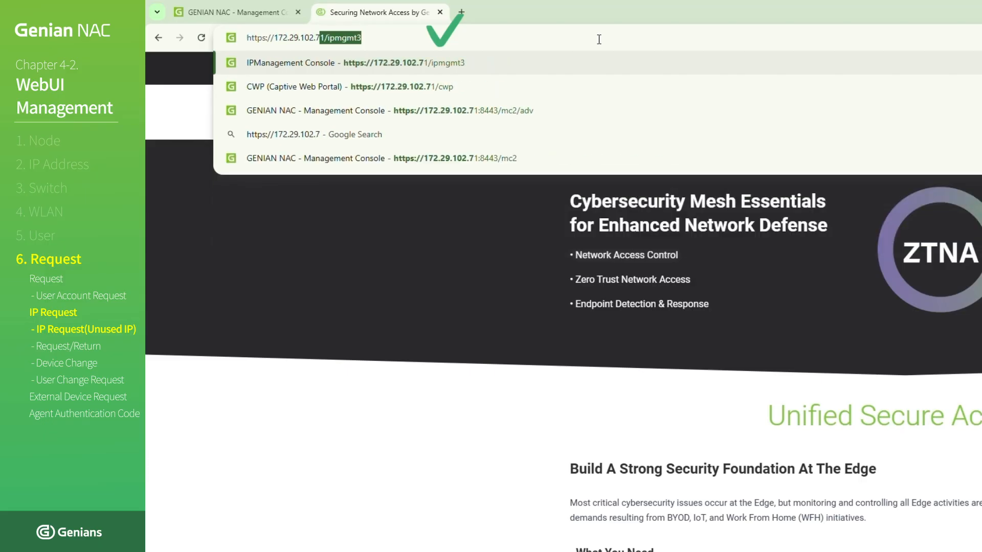
{"action": "type", "text": "ipmgmt3"}
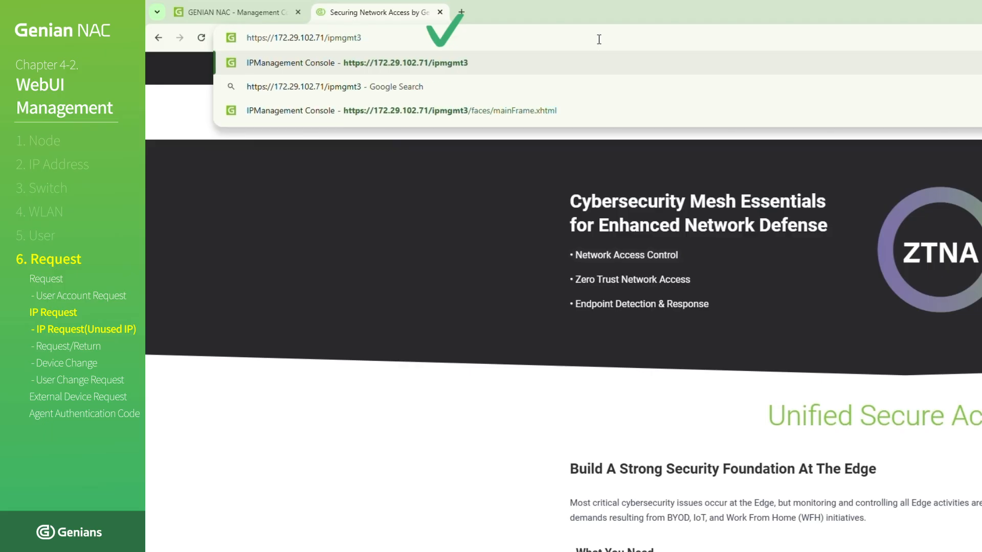
{"action": "key", "text": "Return"}
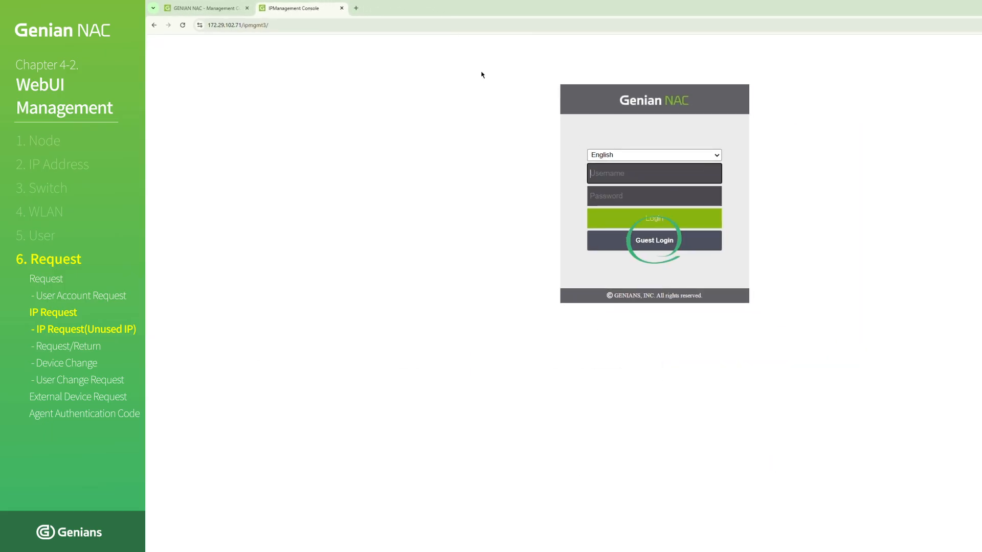
{"action": "left_click", "coordinate": [624, 244]}
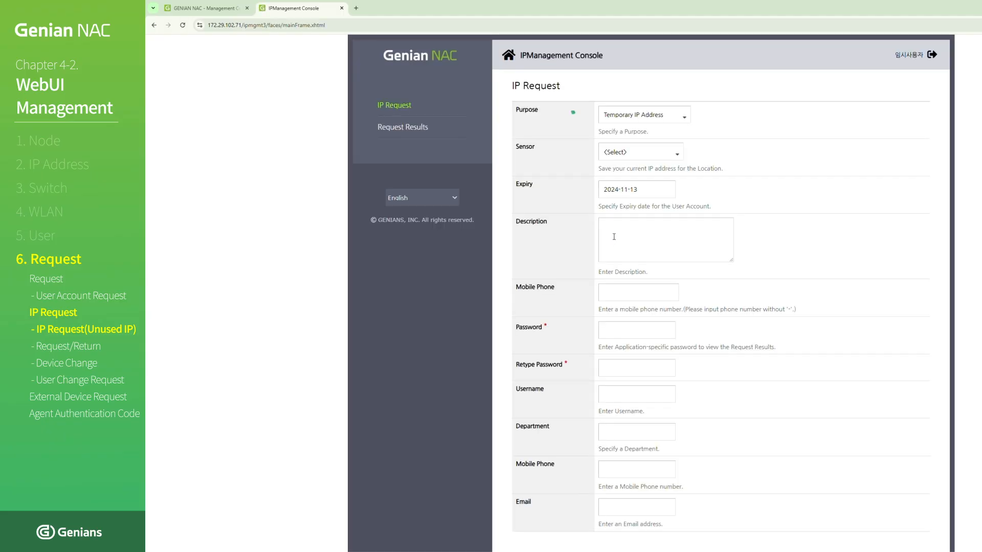
- Fill in the IP Request with purpose Temporary IP Address, sensor S-172.29.102.45 and description Education
{"action": "left_click", "coordinate": [653, 118]}
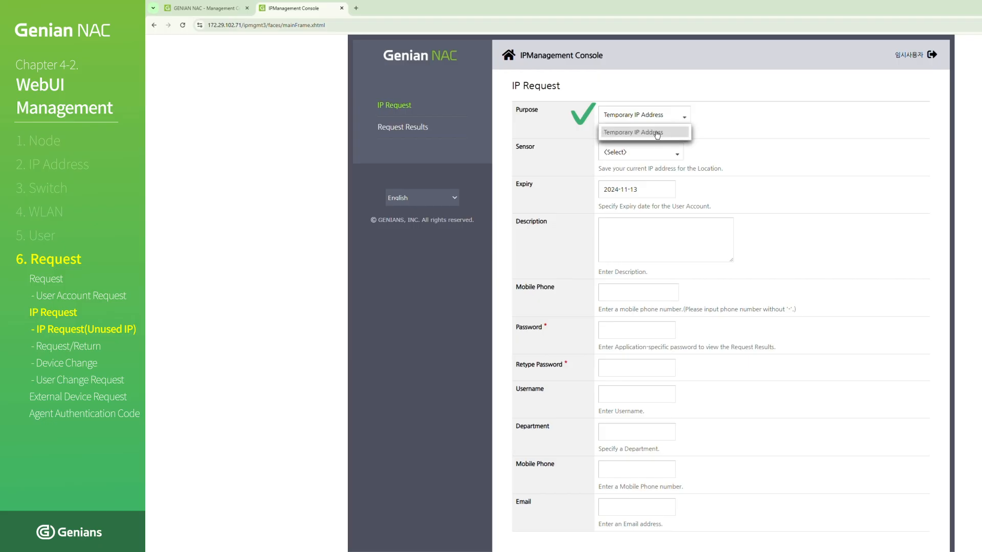
{"action": "left_click", "coordinate": [657, 133]}
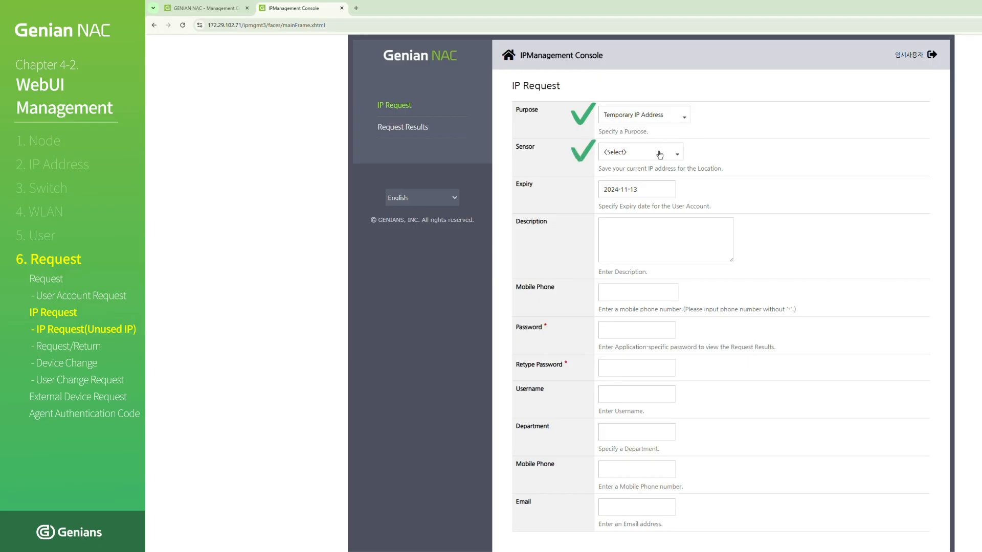
{"action": "left_click", "coordinate": [660, 154]}
{"action": "left_click", "coordinate": [654, 195]}
{"action": "left_click", "coordinate": [656, 226]}
{"action": "type", "text": "Education"}
{"action": "key", "text": "ctrl+a"}
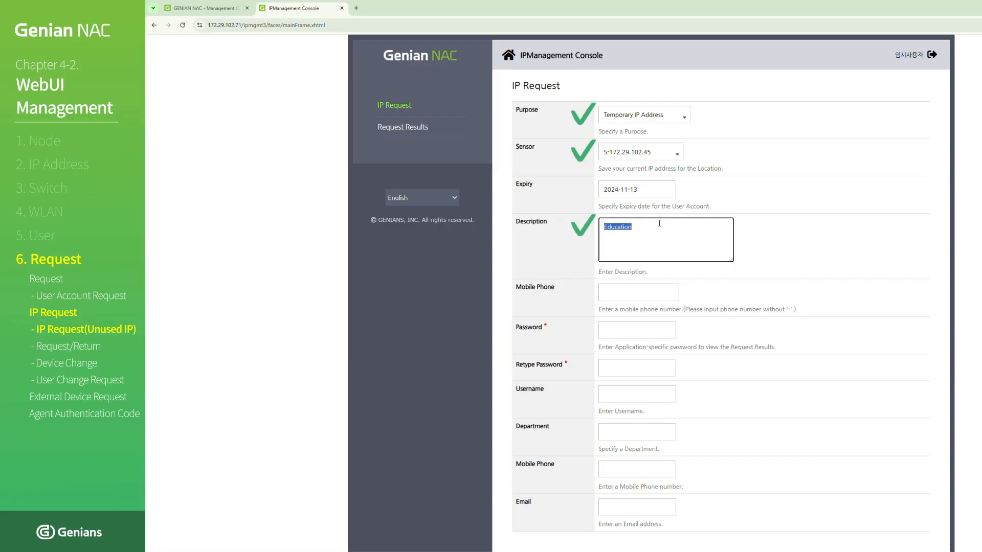
- Enter the application-specific password in the IP Request form's Password and Retype Password fields
{"action": "left_click", "coordinate": [633, 331]}
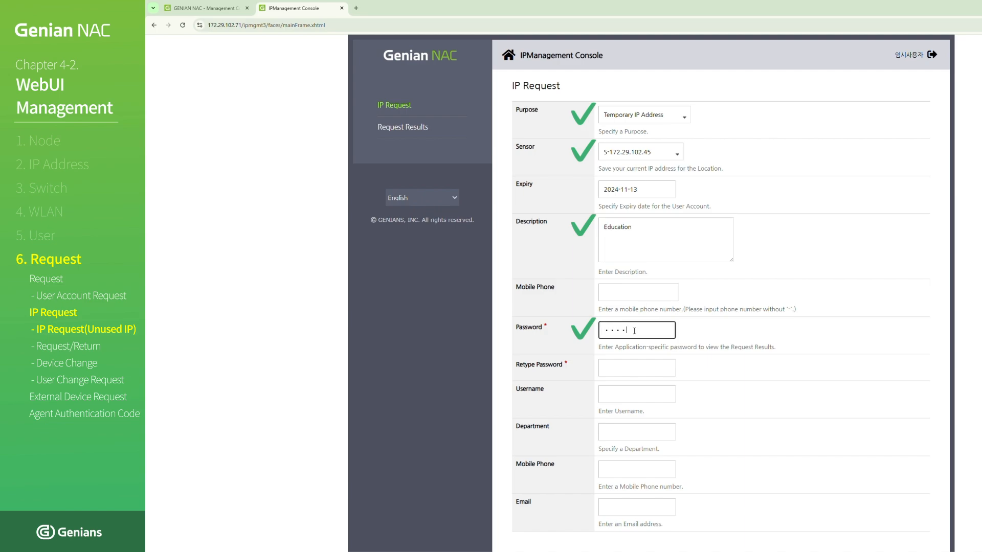
{"action": "type", "text": "!"}
{"action": "key", "text": "Tab"}
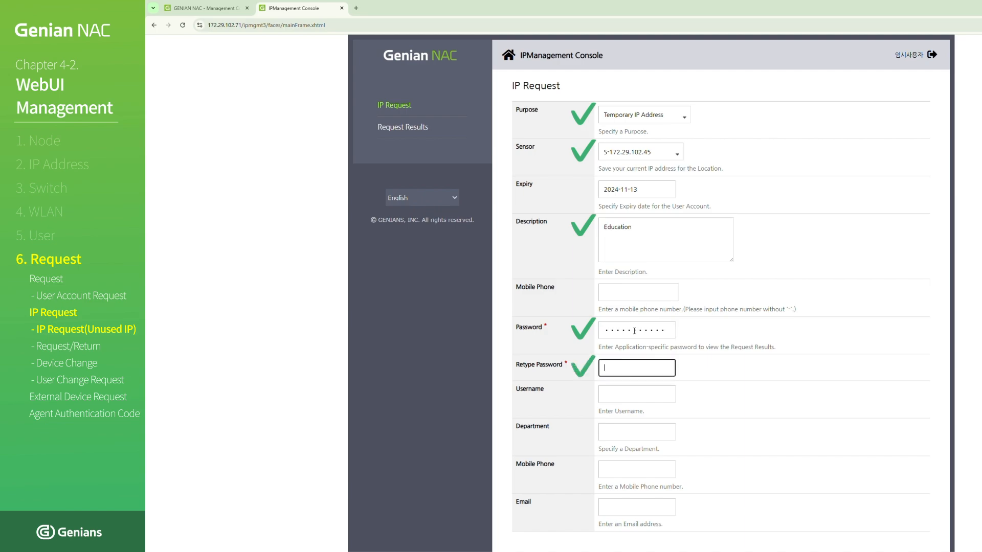
{"action": "type", "text": "•••••••••••"}
- Enter Education as the request's Username and submit the IP request
{"action": "left_click", "coordinate": [632, 391]}
{"action": "type", "text": "Education"}
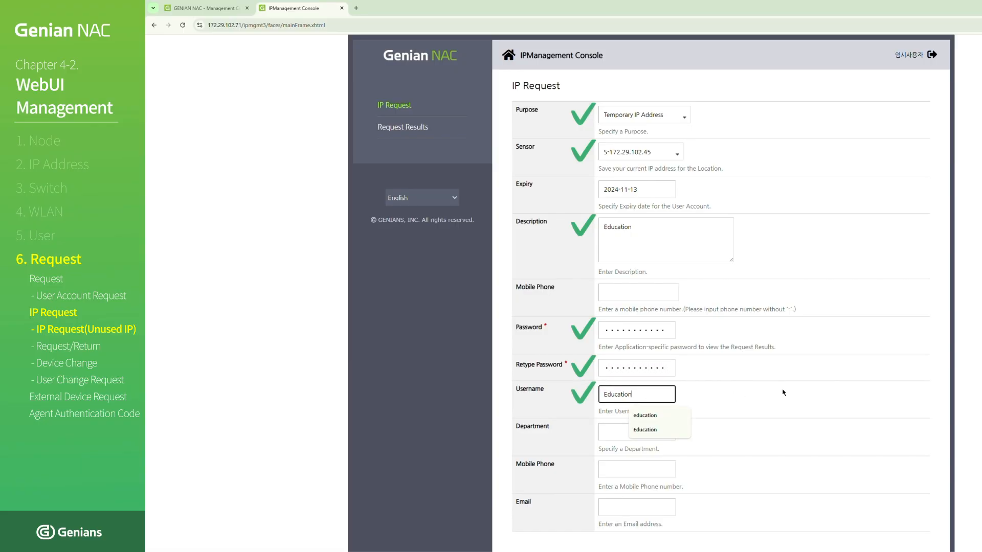
{"action": "left_click", "coordinate": [785, 392]}
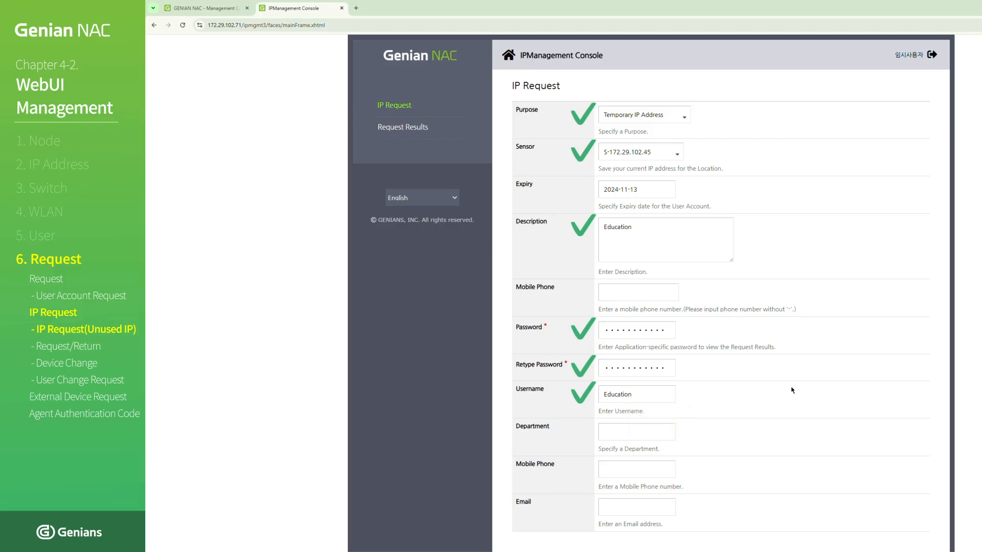
{"action": "scroll", "coordinate": [791, 391], "scroll_direction": "down", "scroll_amount": 1}
{"action": "left_click", "coordinate": [721, 517]}
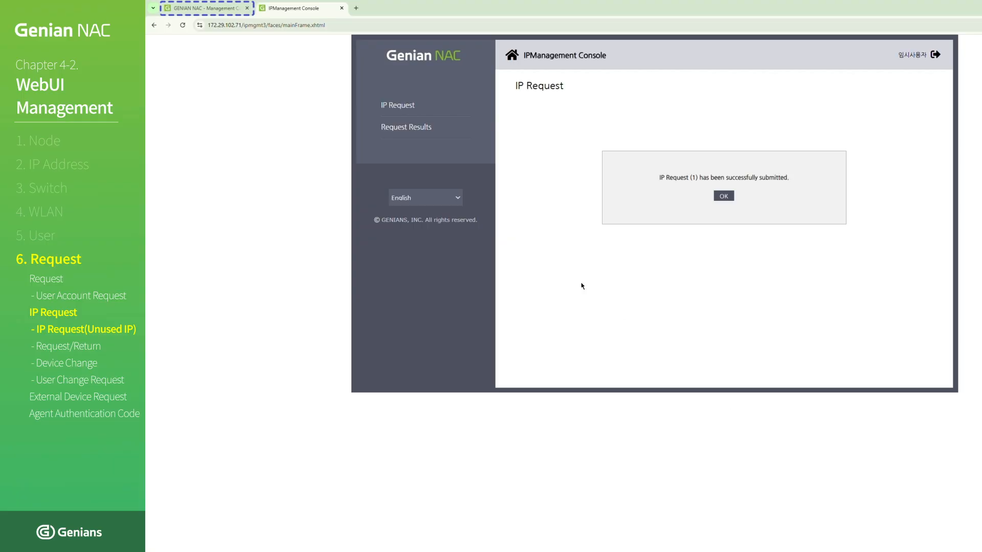
- In the management console, go to the IP Request / Return list and accept the submitted Temporary IP Address request
{"action": "left_click", "coordinate": [236, 10]}
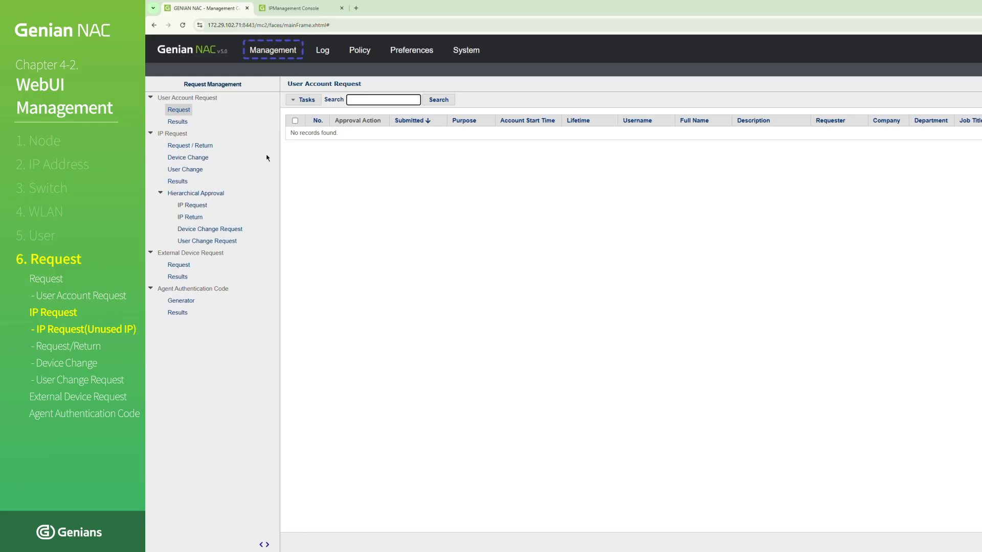
{"action": "mouse_move", "coordinate": [270, 53]}
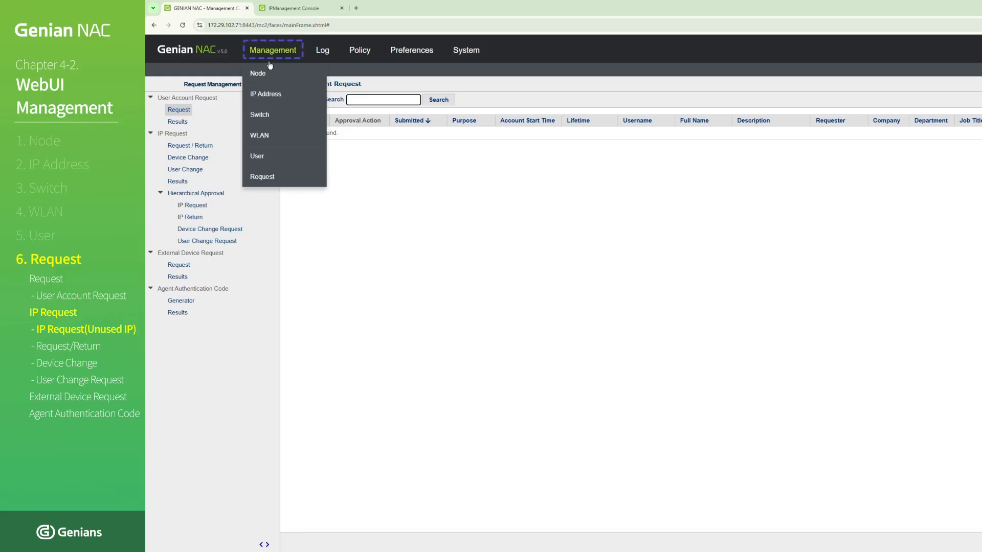
{"action": "left_click", "coordinate": [276, 176]}
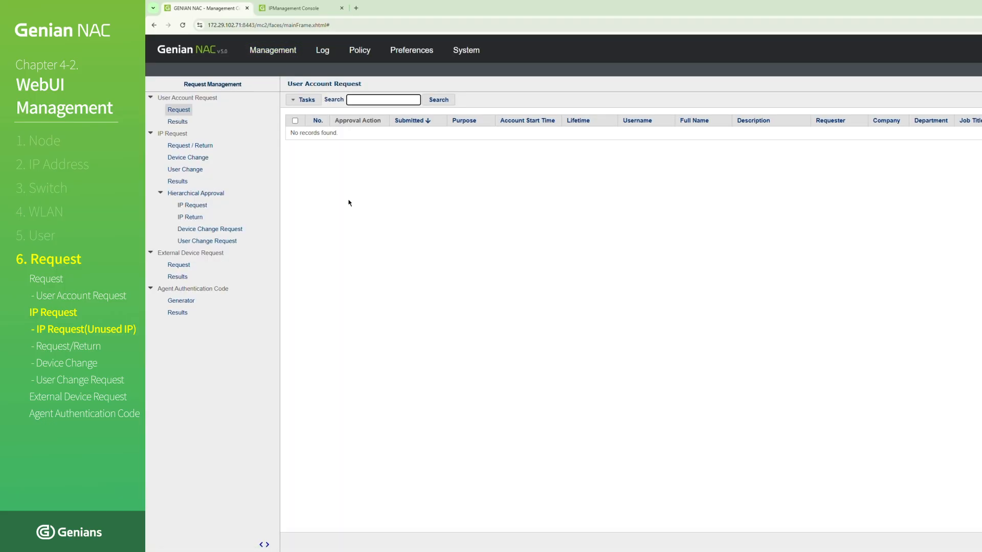
{"action": "left_click", "coordinate": [206, 147]}
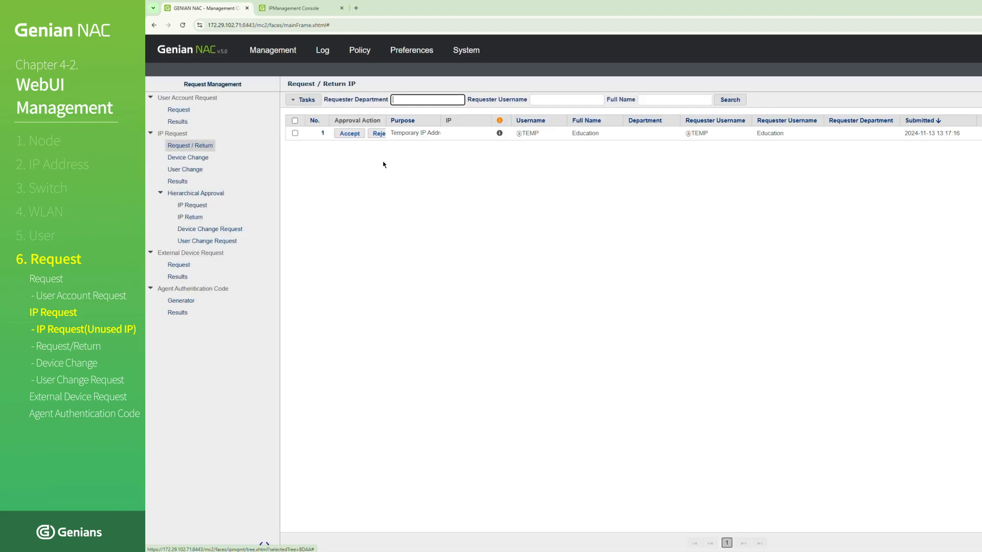
{"action": "left_click", "coordinate": [349, 134]}
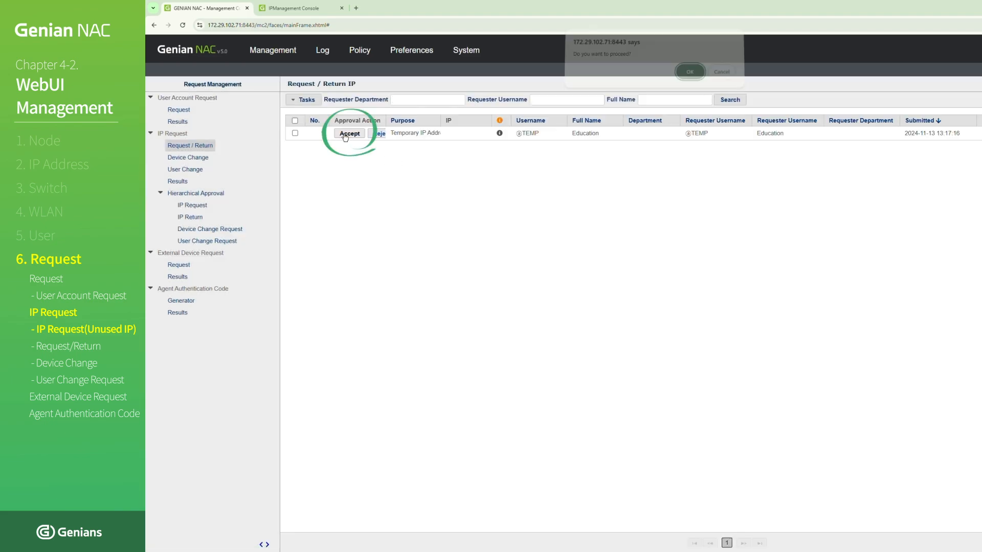
{"action": "left_click", "coordinate": [679, 75]}
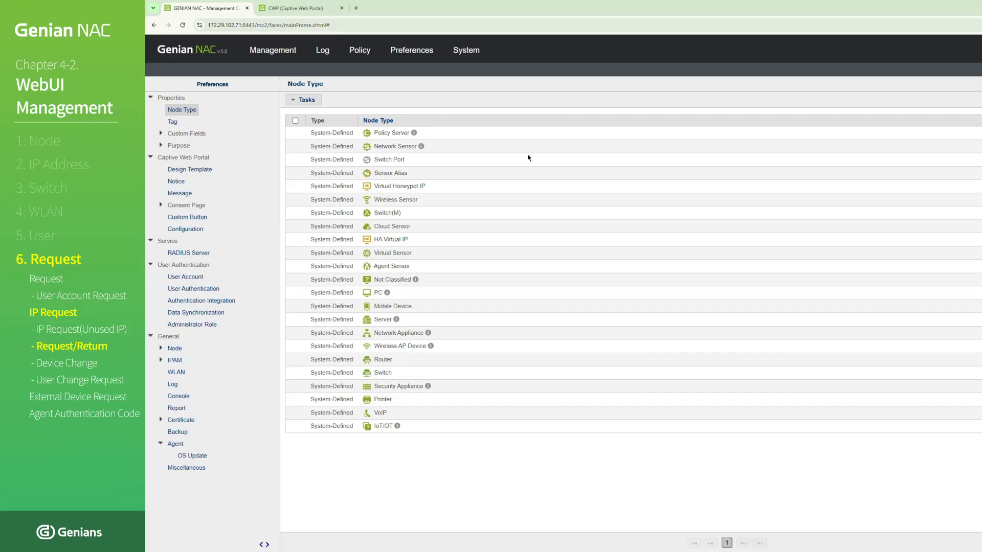
- In the IPAM preferences, set IP Request to On and save the updated settings
{"action": "mouse_move", "coordinate": [418, 56]}
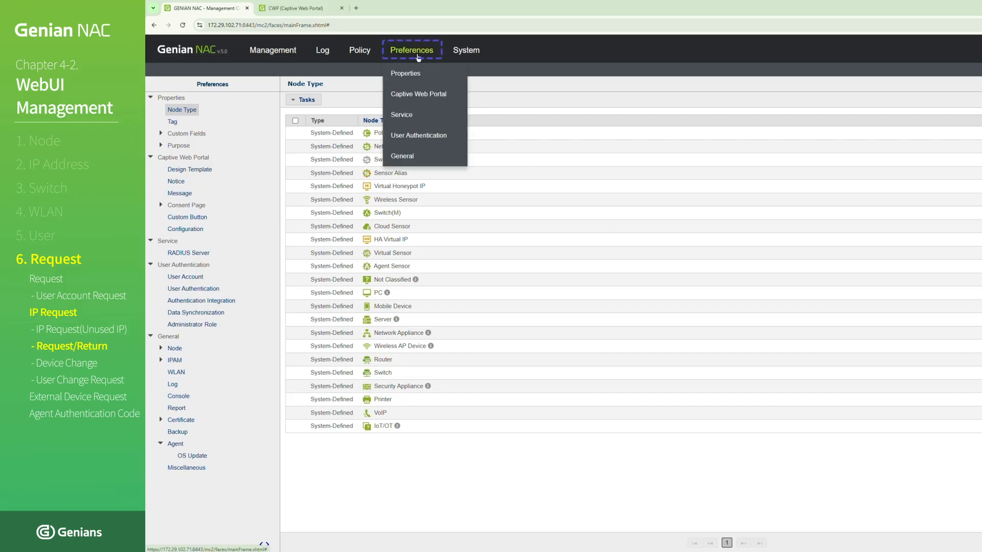
{"action": "left_click", "coordinate": [418, 51]}
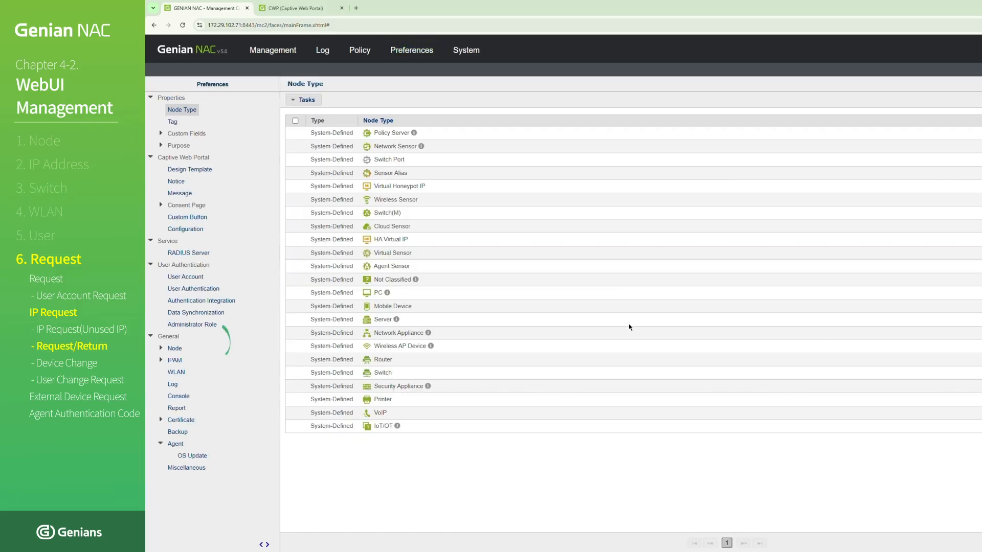
{"action": "left_click", "coordinate": [174, 360]}
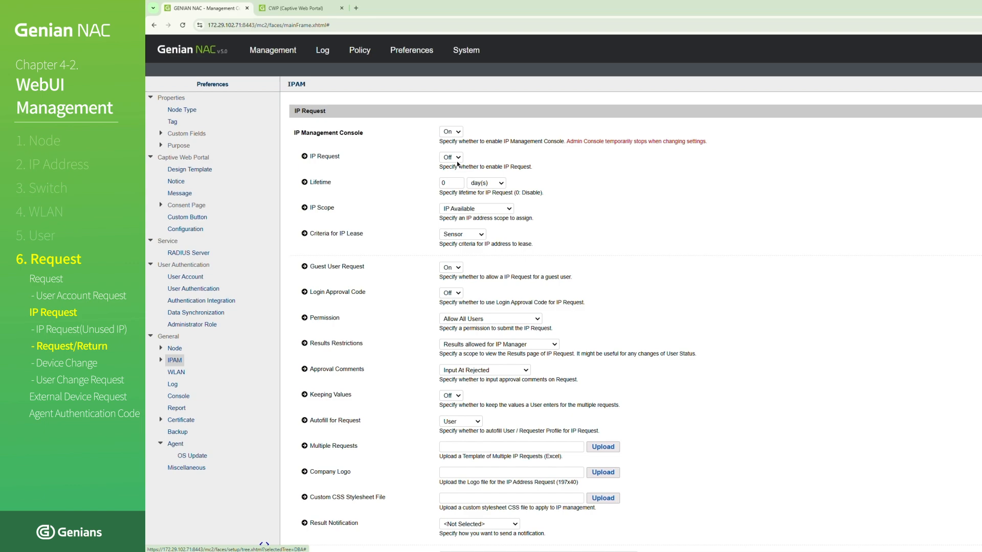
{"action": "left_click", "coordinate": [457, 160]}
{"action": "left_click", "coordinate": [448, 169]}
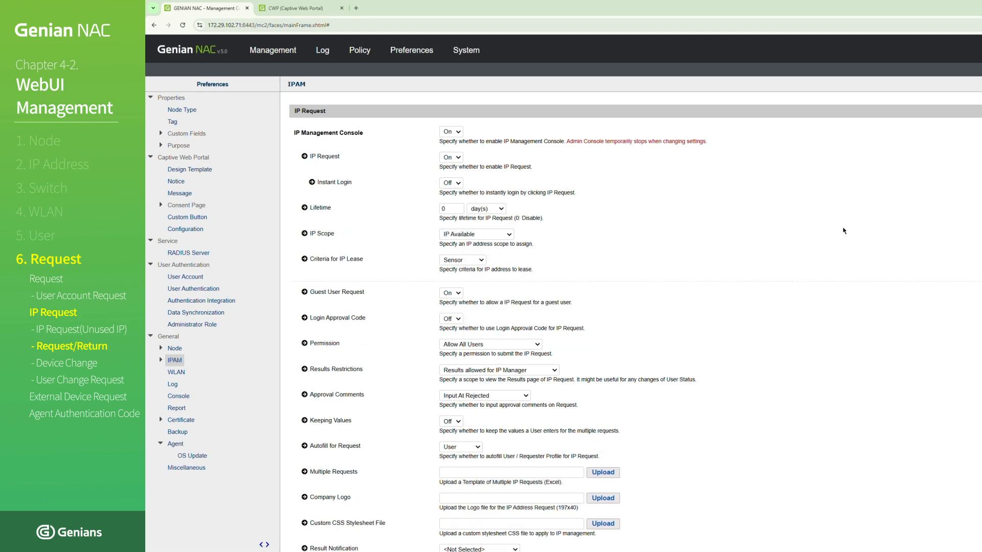
{"action": "scroll", "coordinate": [826, 295], "scroll_direction": "down", "scroll_amount": 8}
{"action": "scroll", "coordinate": [827, 294], "scroll_direction": "down", "scroll_amount": 15}
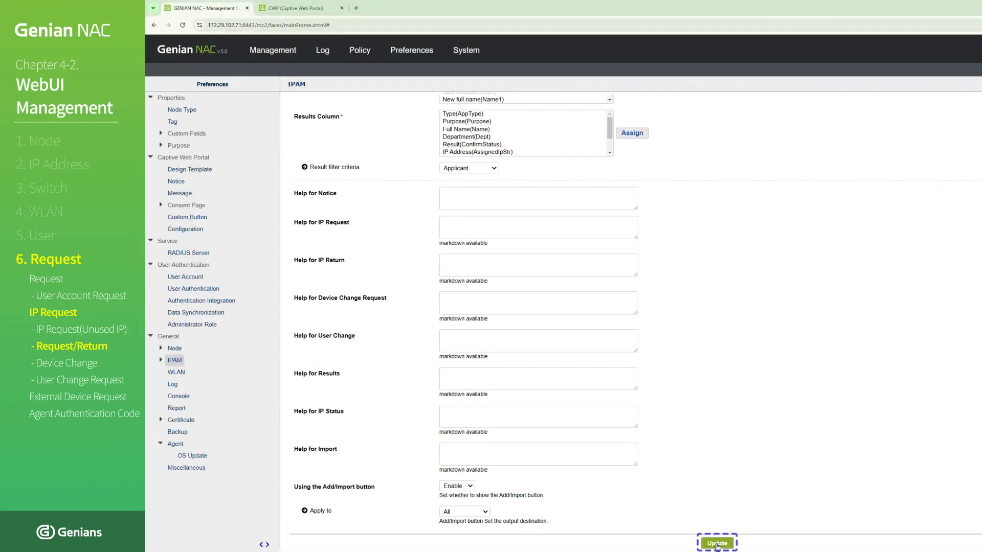
{"action": "left_click", "coordinate": [716, 543]}
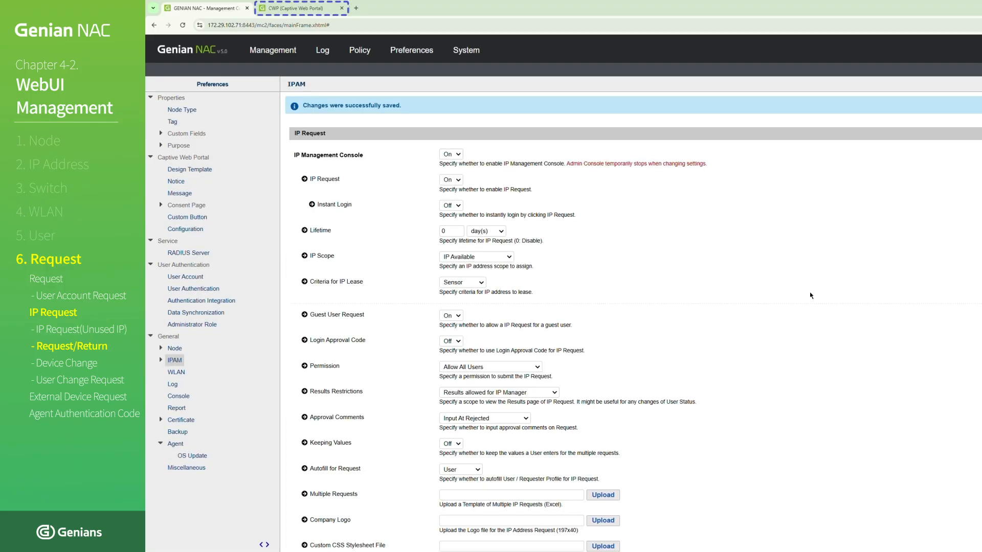
- Switch to the Captive Web Portal tab, reload the portal and open the IP management console login from it
{"action": "left_click", "coordinate": [321, 10]}
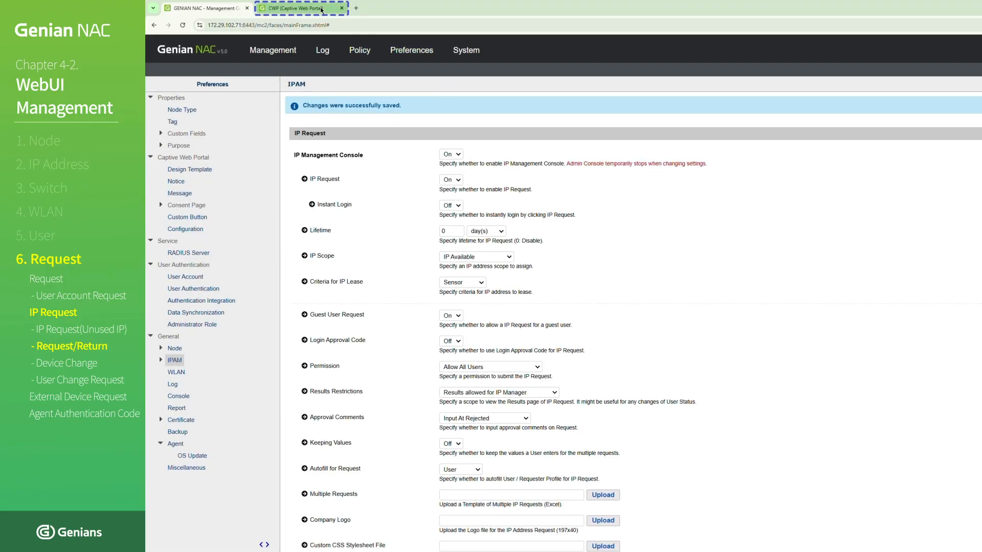
{"action": "left_click", "coordinate": [183, 25]}
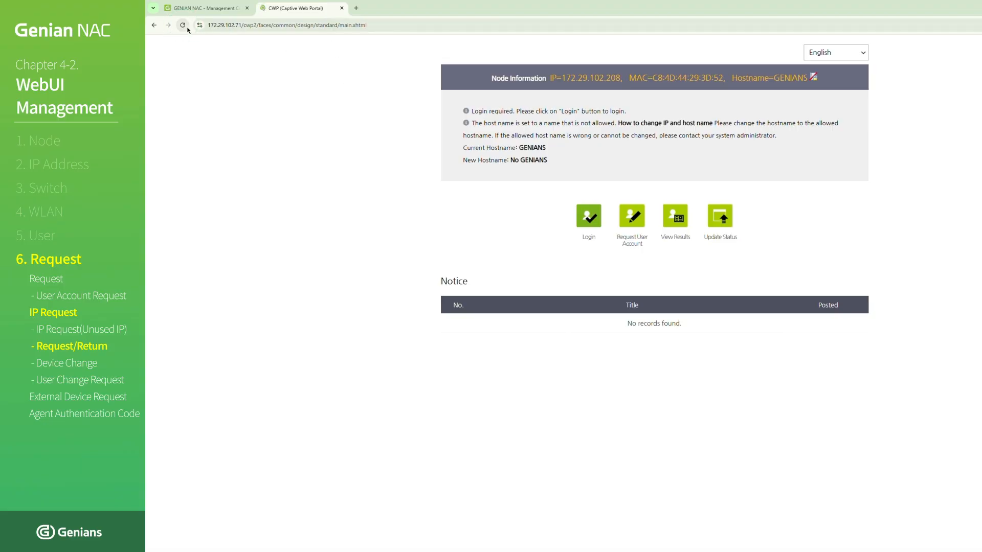
{"action": "left_click", "coordinate": [699, 241]}
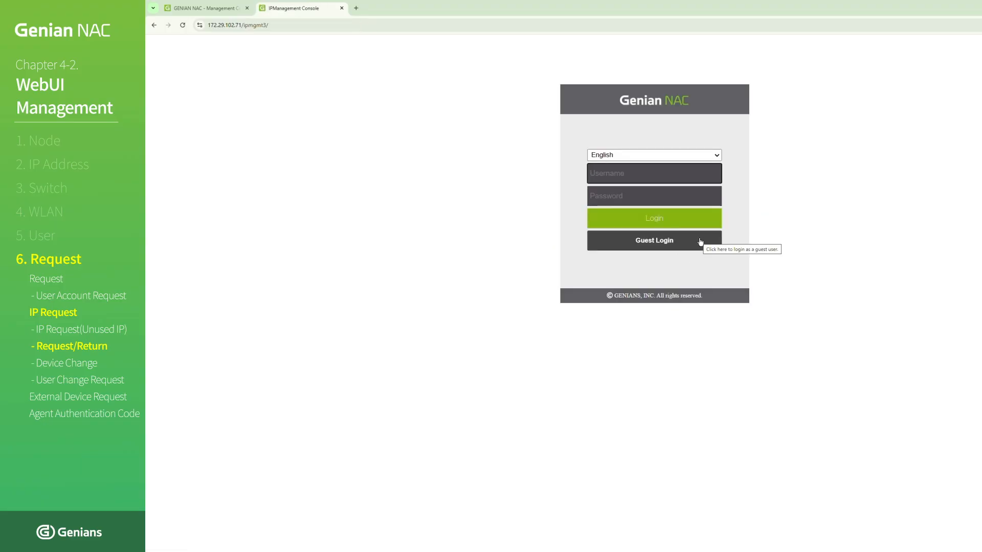
- Log in to the IP management console as education with the account password, and open the IP request's Purpose options
{"action": "left_click", "coordinate": [641, 174]}
{"action": "type", "text": "education"}
{"action": "key", "text": "Tab"}
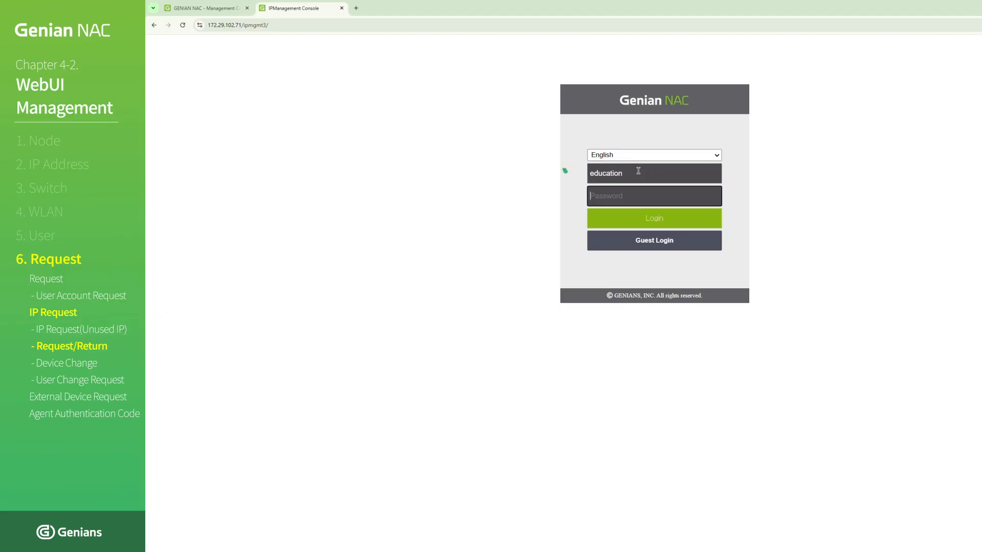
{"action": "type", "text": "*********"}
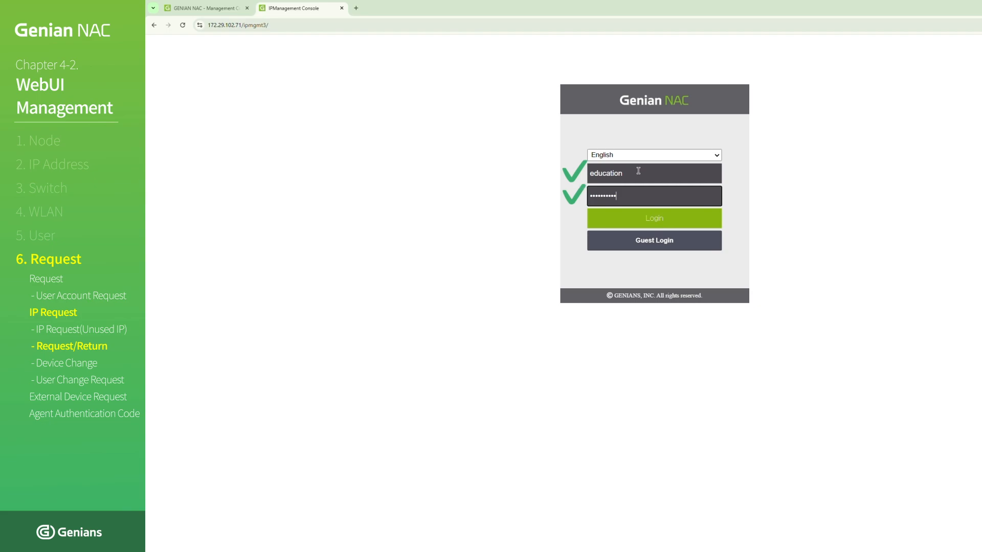
{"action": "key", "text": "Return"}
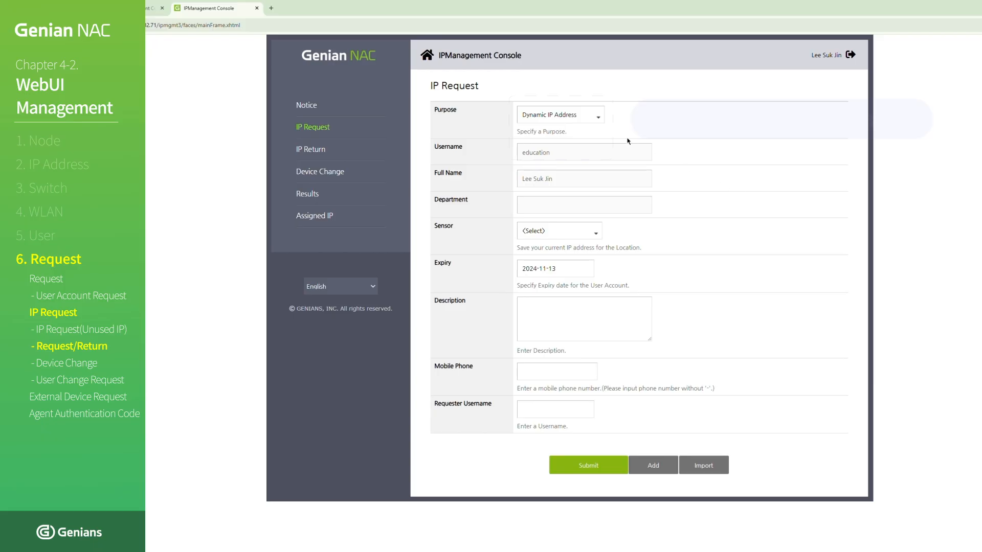
{"action": "left_click", "coordinate": [598, 118]}
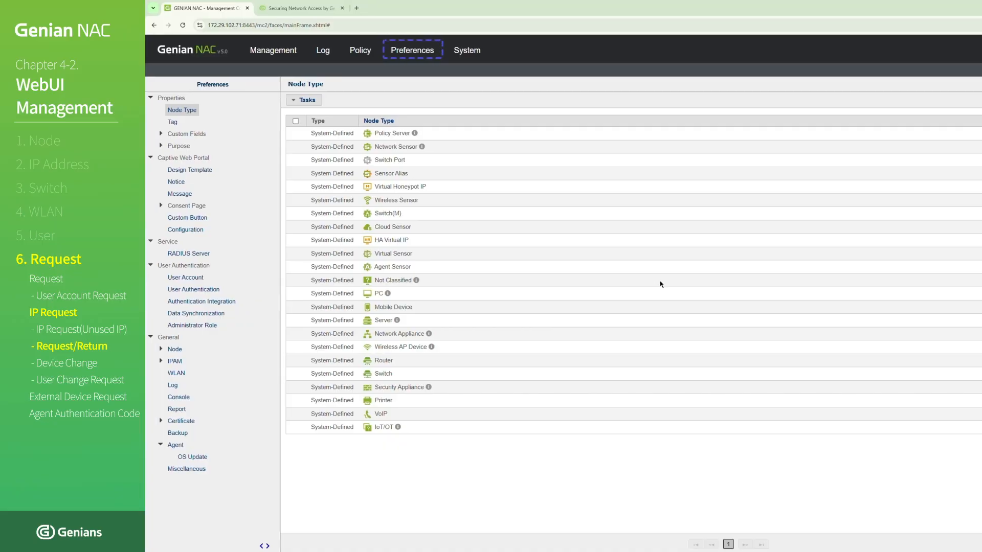
- In the management console's IPAM preferences, set Guest User Request to On and save the updated settings
{"action": "left_click", "coordinate": [416, 55]}
{"action": "left_click", "coordinate": [179, 363]}
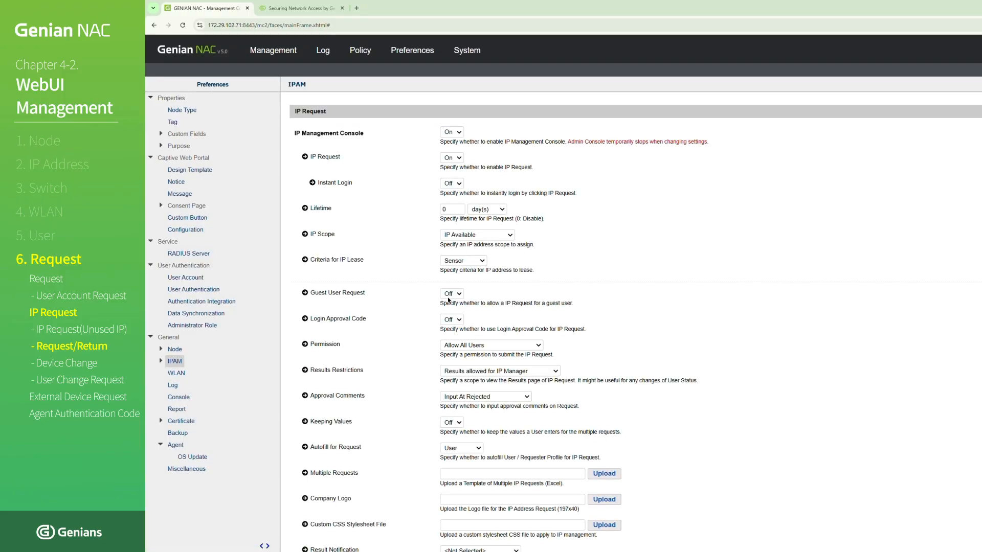
{"action": "left_click", "coordinate": [448, 298]}
{"action": "left_click", "coordinate": [452, 312]}
{"action": "left_click", "coordinate": [641, 310]}
{"action": "scroll", "coordinate": [675, 297], "scroll_direction": "down", "scroll_amount": 20}
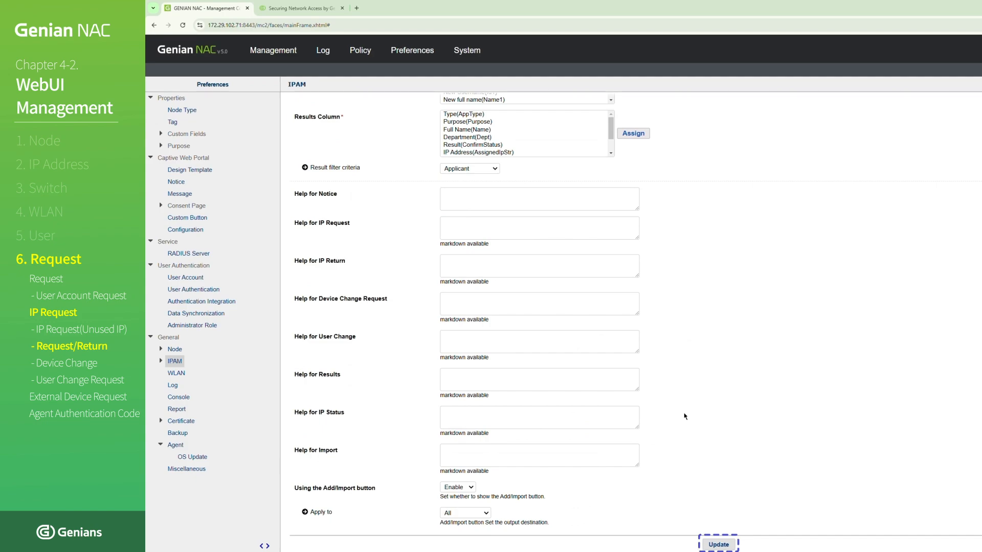
{"action": "left_click", "coordinate": [727, 544]}
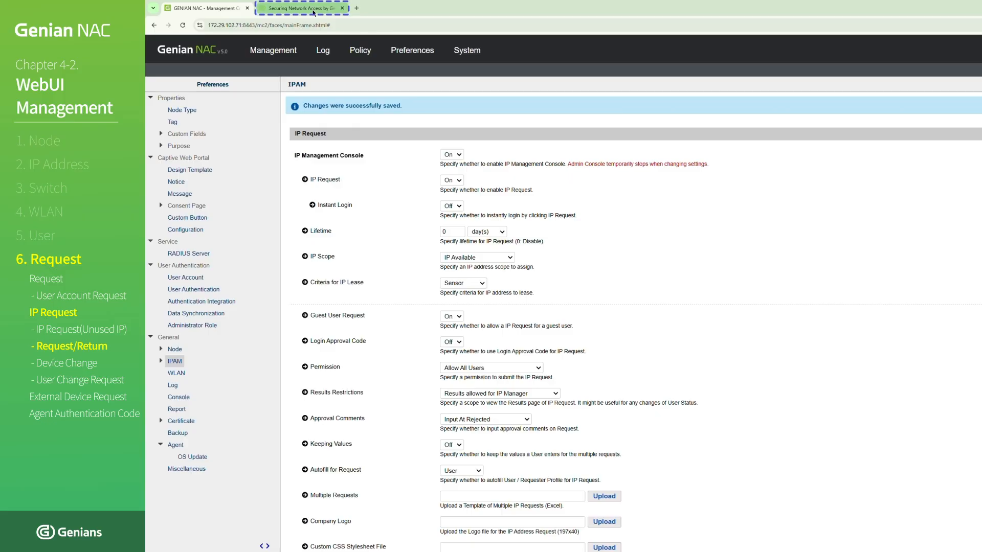
{"action": "left_click", "coordinate": [314, 13]}
{"action": "left_click", "coordinate": [313, 27]}
{"action": "type", "text": "https://"}
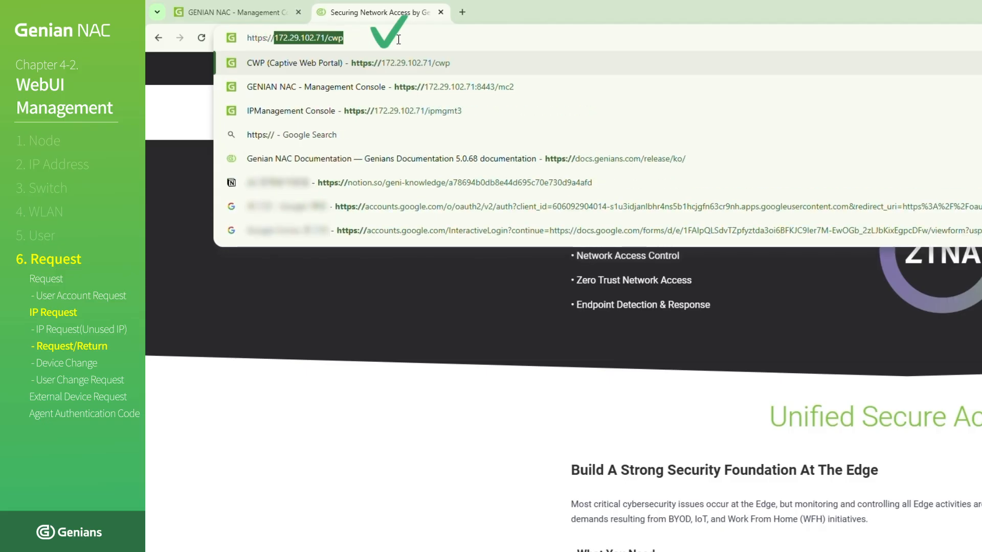
{"action": "type", "text": "172.29.102.71/ipmgmt3"}
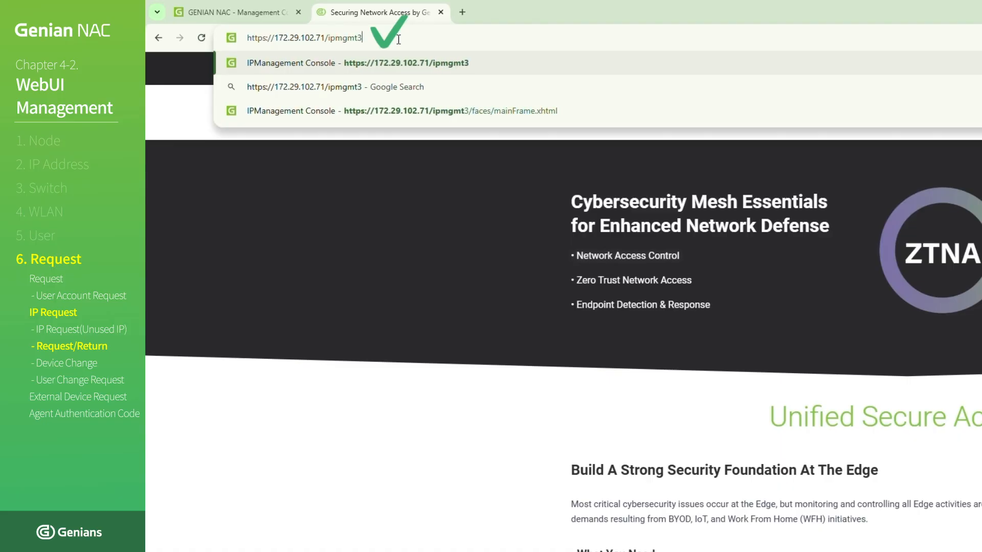
{"action": "key", "text": "Return"}
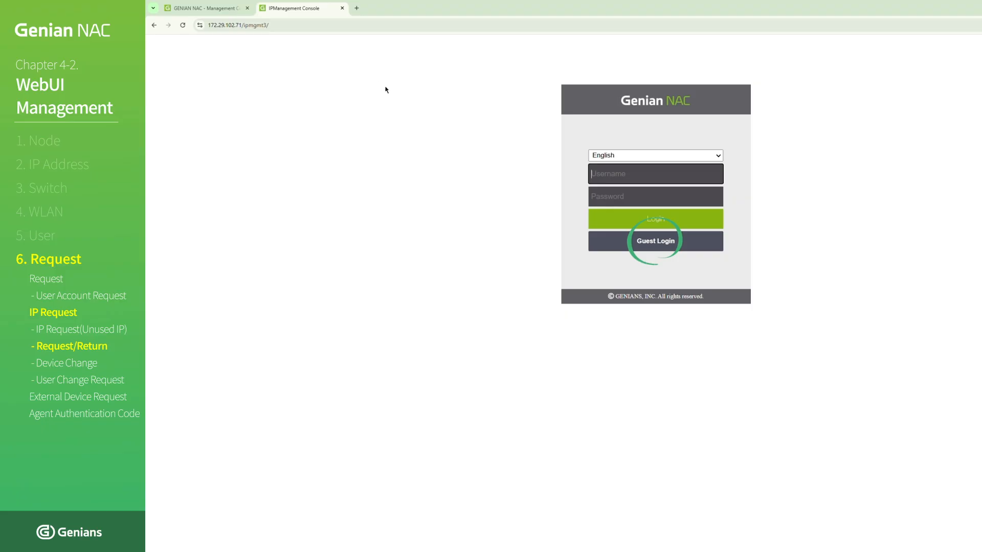
- Log in to the IP management console as a guest and choose Temporary IP Address as the request's purpose
{"action": "left_click", "coordinate": [644, 244]}
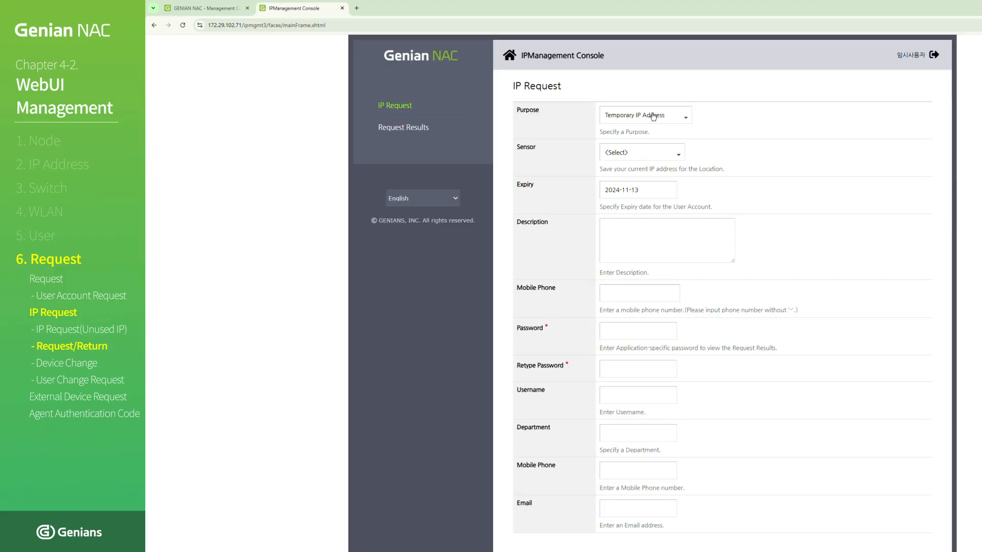
{"action": "left_click", "coordinate": [657, 115]}
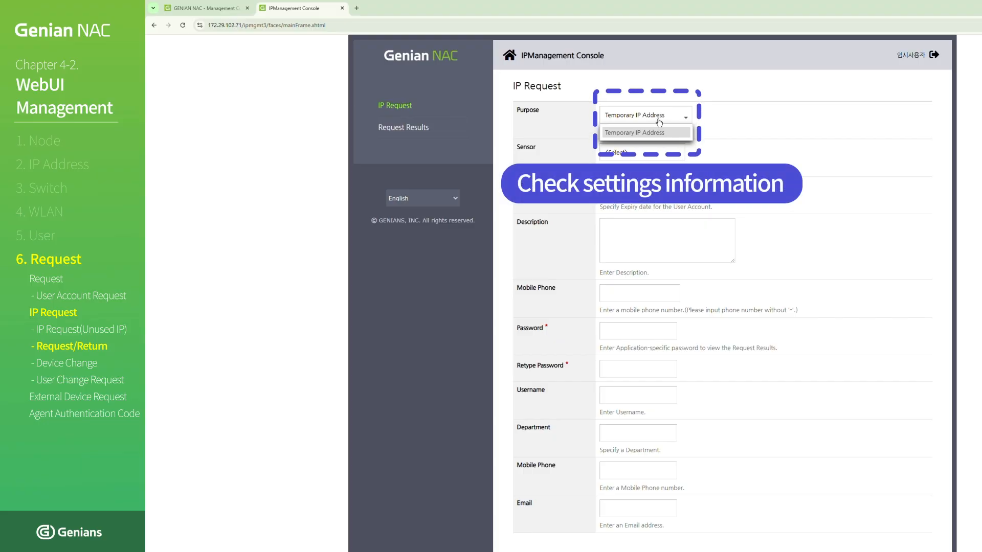
{"action": "left_click", "coordinate": [650, 132]}
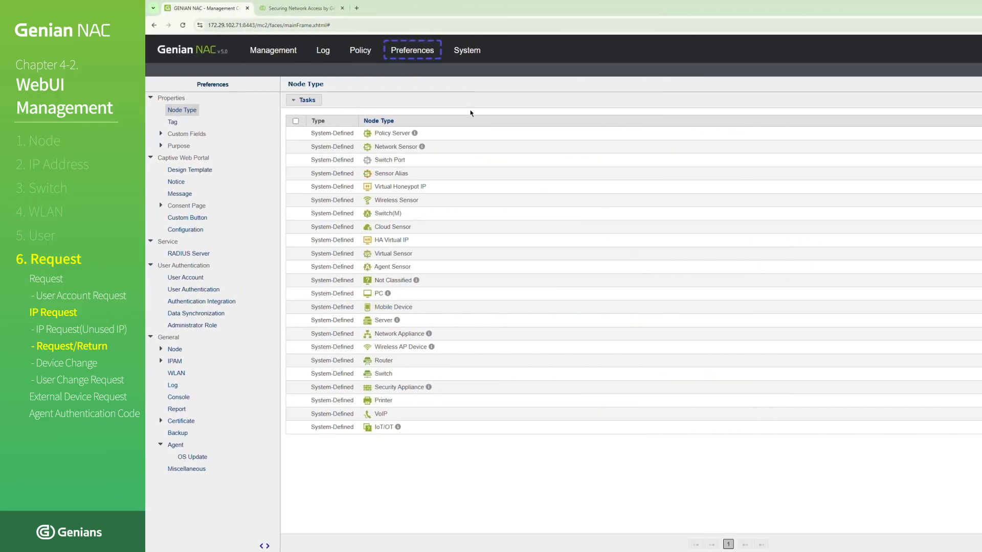
- In the management console's preferences, go to the IP Request purposes and open USERIP_VARIABLE for editing
{"action": "left_click", "coordinate": [409, 51]}
{"action": "left_click", "coordinate": [160, 146]}
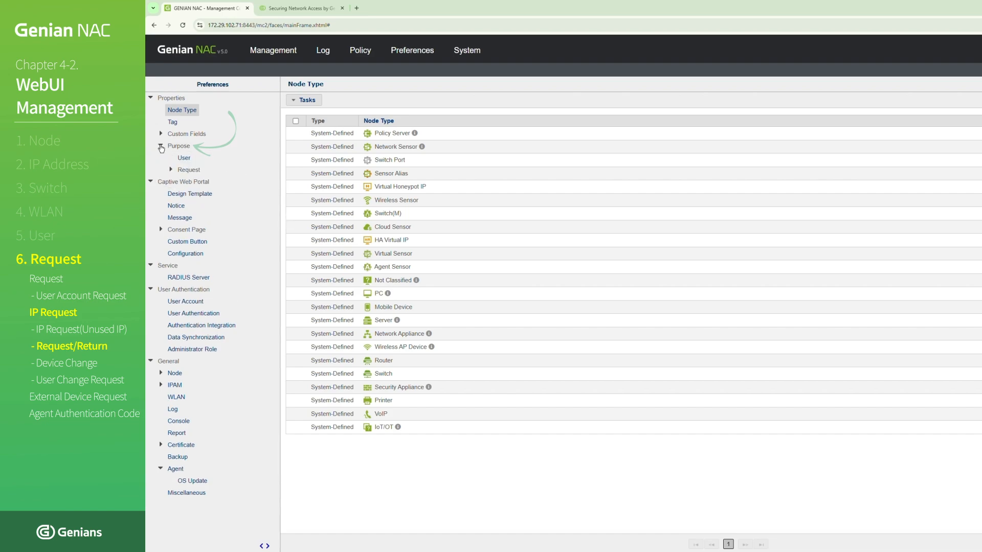
{"action": "left_click", "coordinate": [172, 170]}
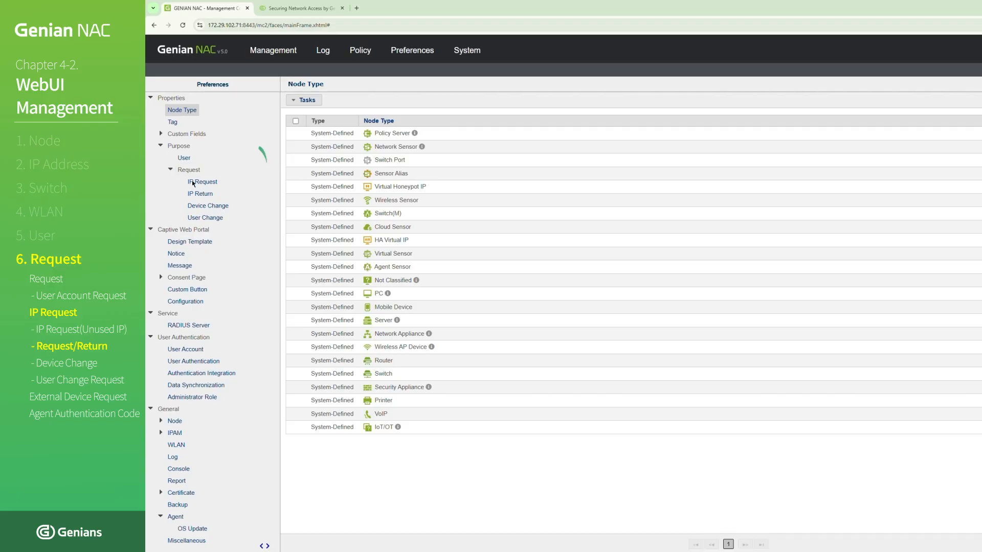
{"action": "left_click", "coordinate": [195, 183]}
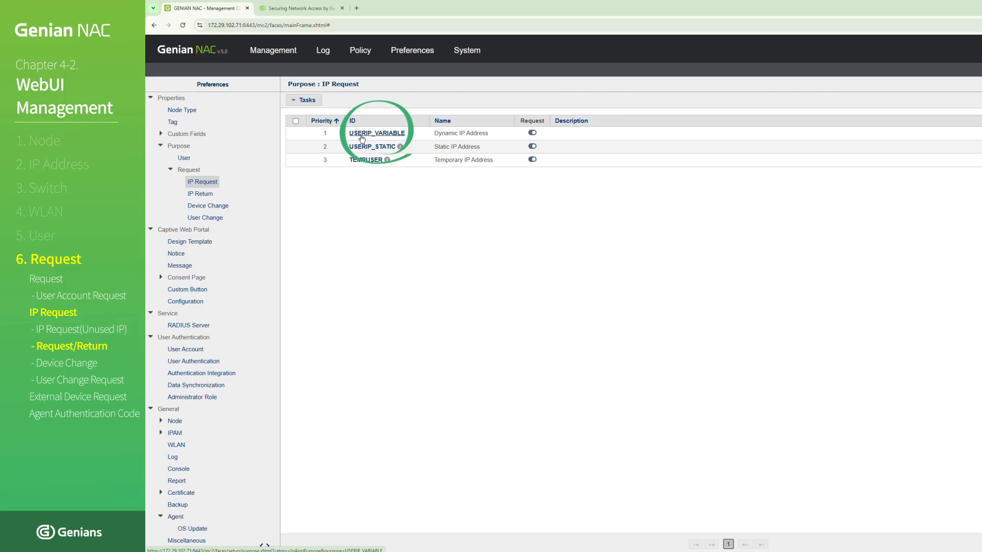
{"action": "left_click", "coordinate": [361, 134]}
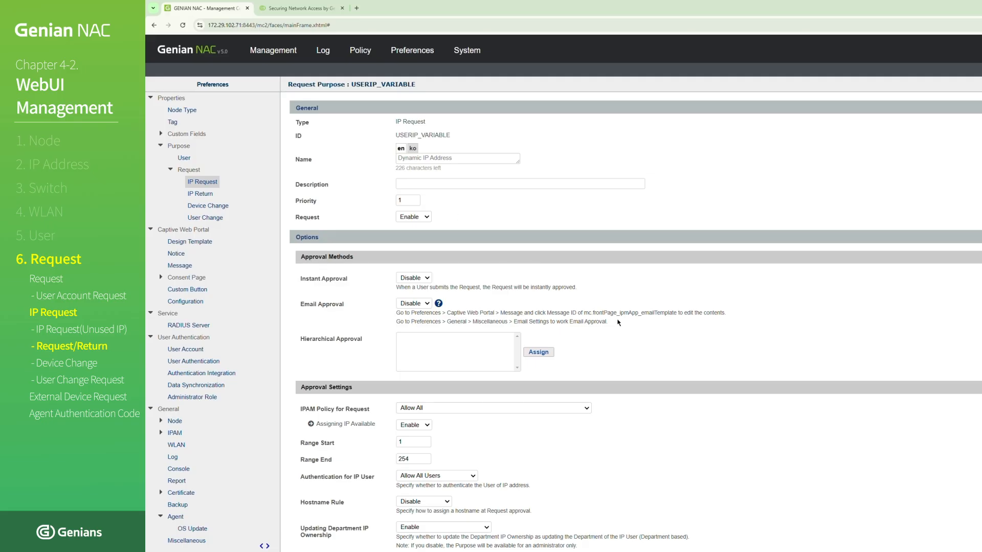
- Add Requester Department Code to the purpose's User Account Request Field list and save the updated purpose
{"action": "scroll", "coordinate": [618, 322], "scroll_direction": "down", "scroll_amount": 9}
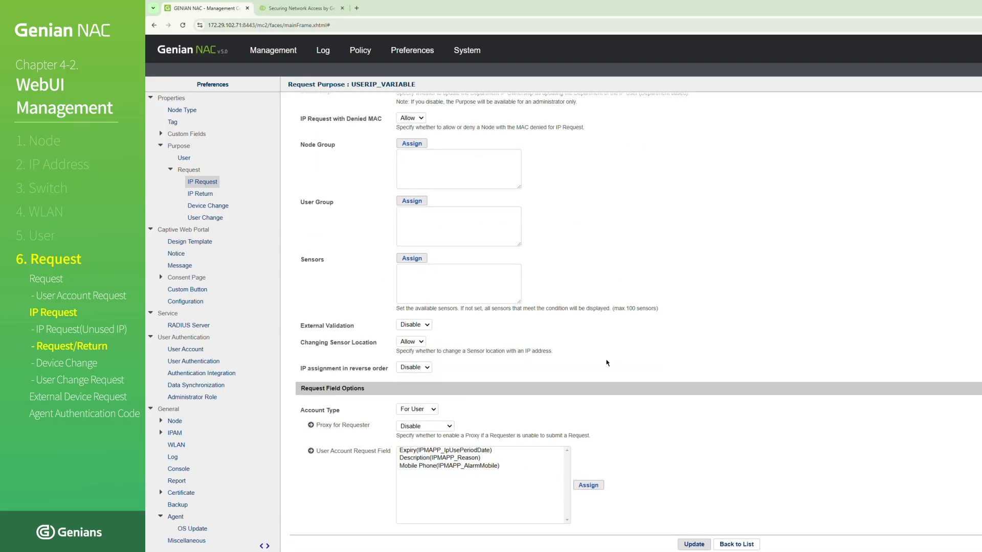
{"action": "left_click", "coordinate": [600, 486]}
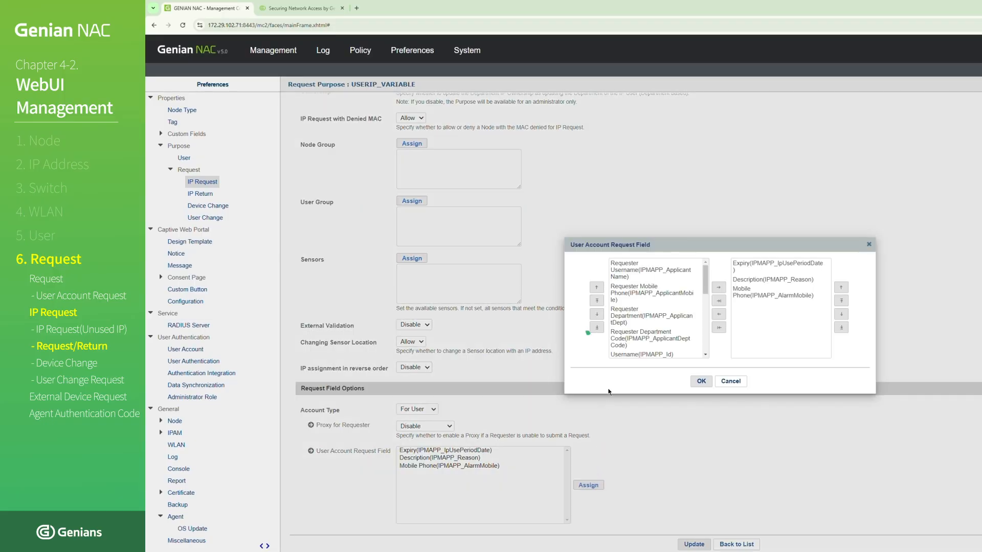
{"action": "left_click", "coordinate": [624, 347]}
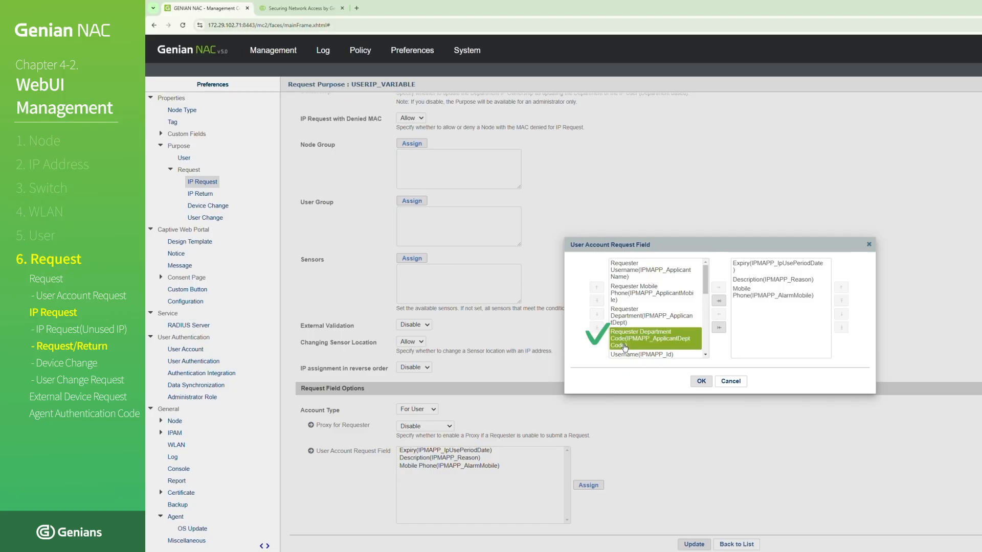
{"action": "left_click_drag", "start_coordinate": [624, 346], "coordinate": [763, 324]}
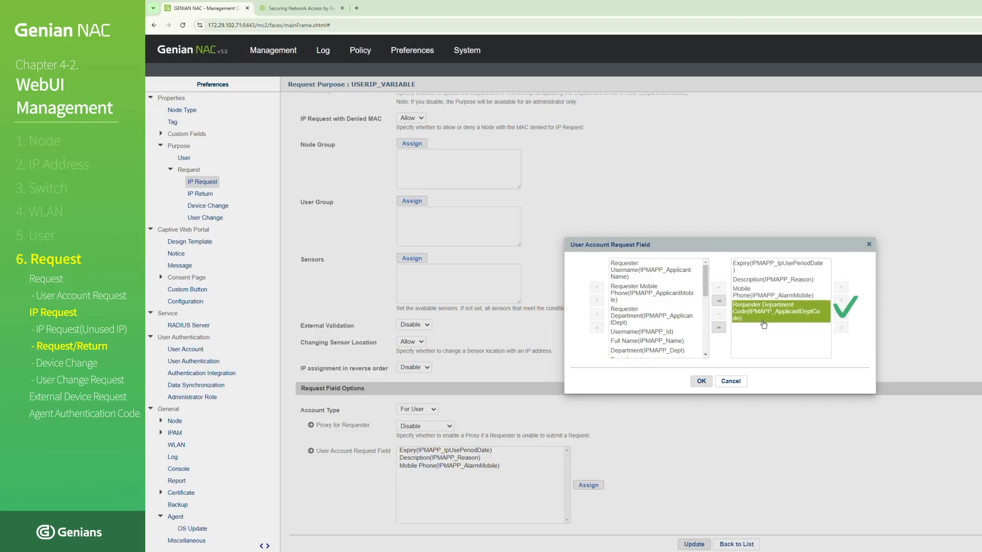
{"action": "left_click", "coordinate": [763, 341]}
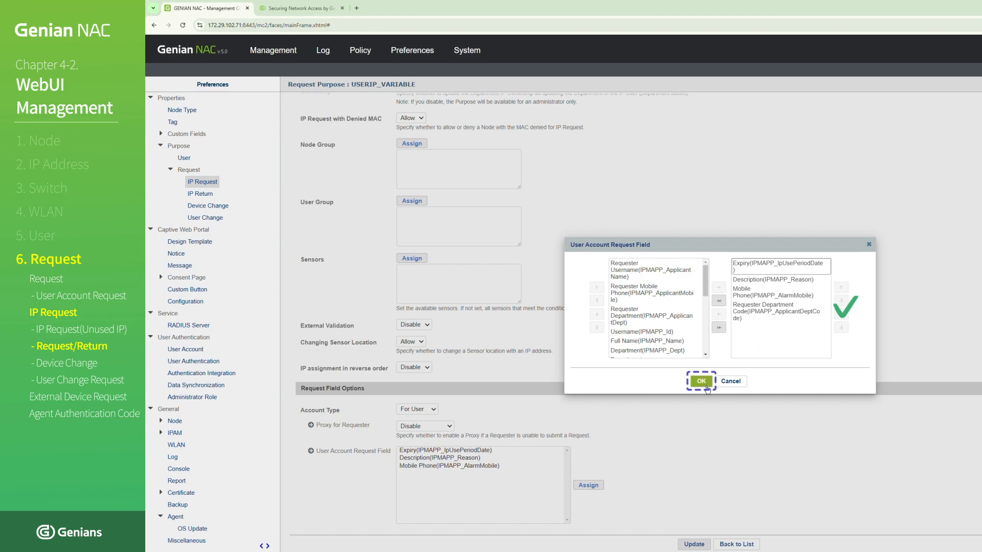
{"action": "left_click", "coordinate": [707, 389]}
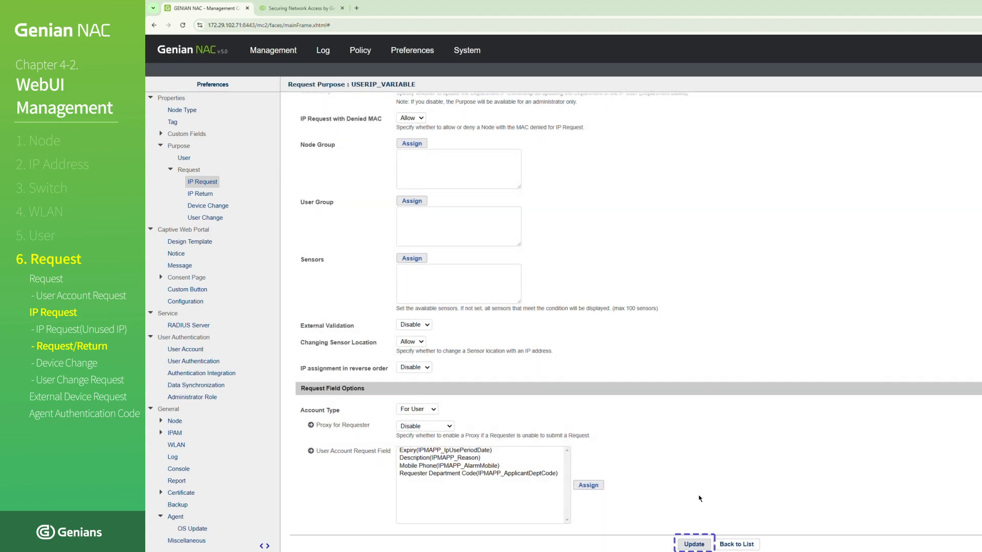
{"action": "left_click", "coordinate": [694, 544]}
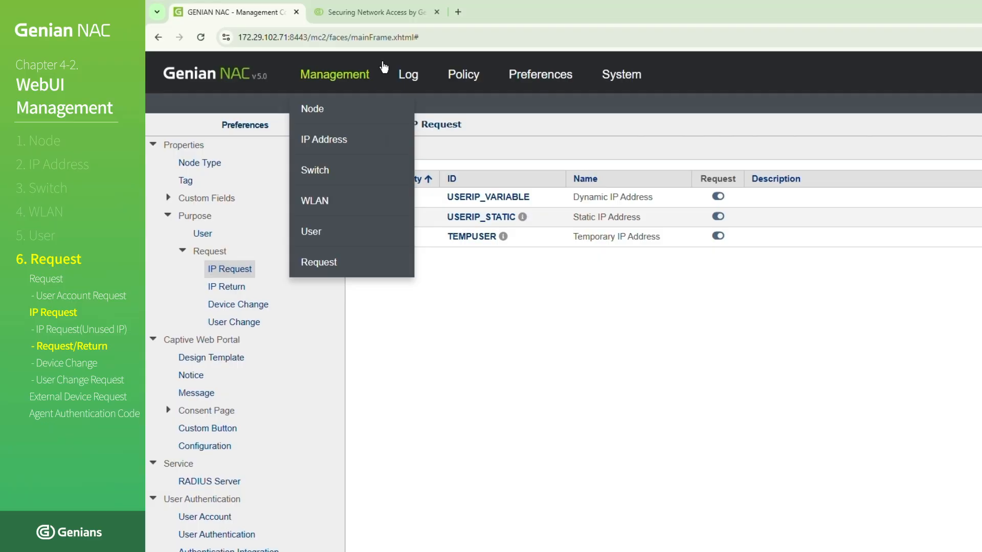
{"action": "left_click", "coordinate": [368, 16]}
{"action": "left_click", "coordinate": [362, 42]}
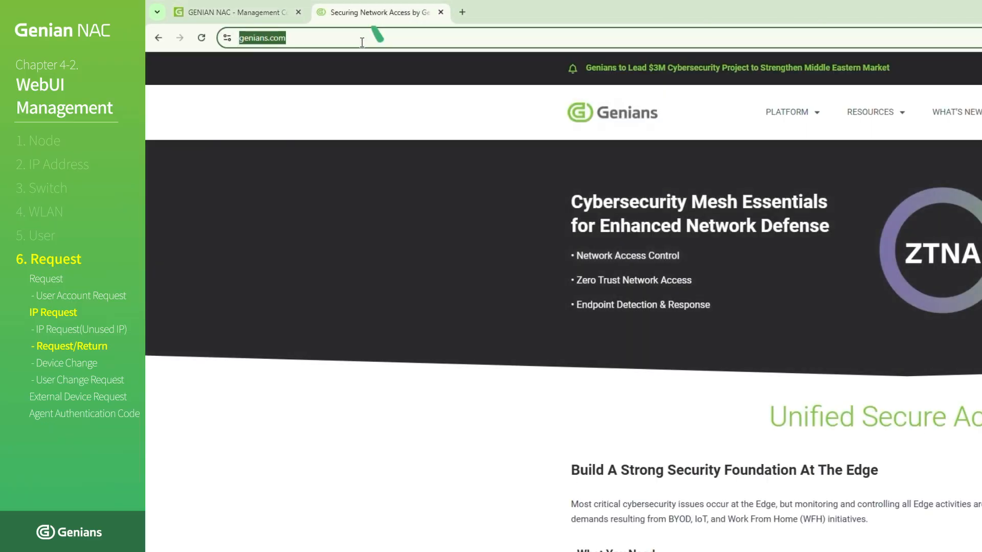
{"action": "type", "text": "https://"}
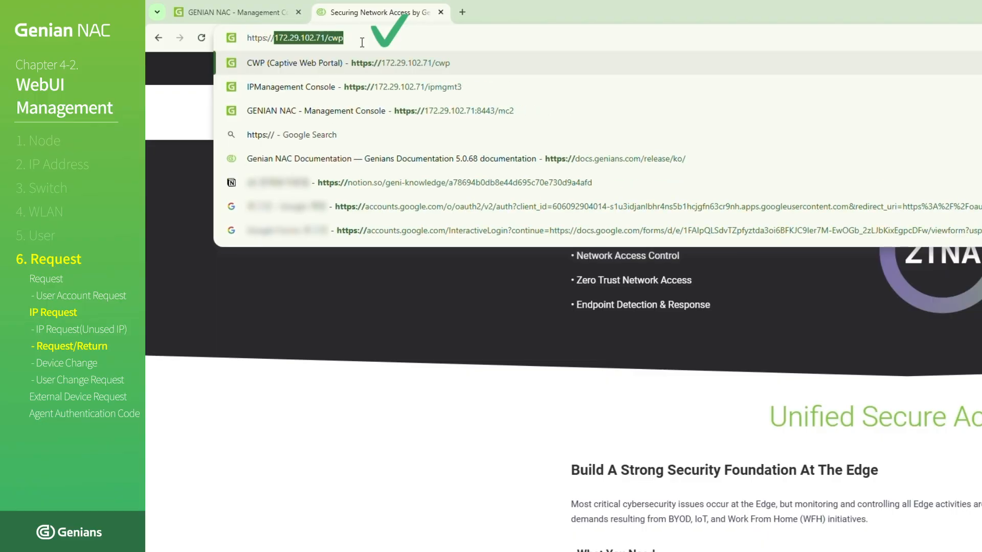
{"action": "type", "text": "172.29.102."}
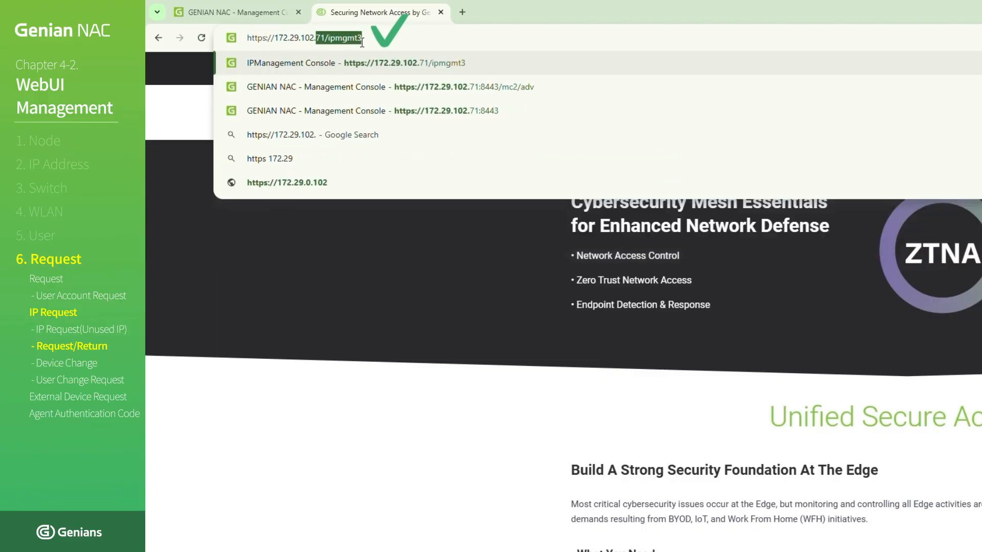
{"action": "type", "text": "71"}
{"action": "type", "text": "/ipmgmt"}
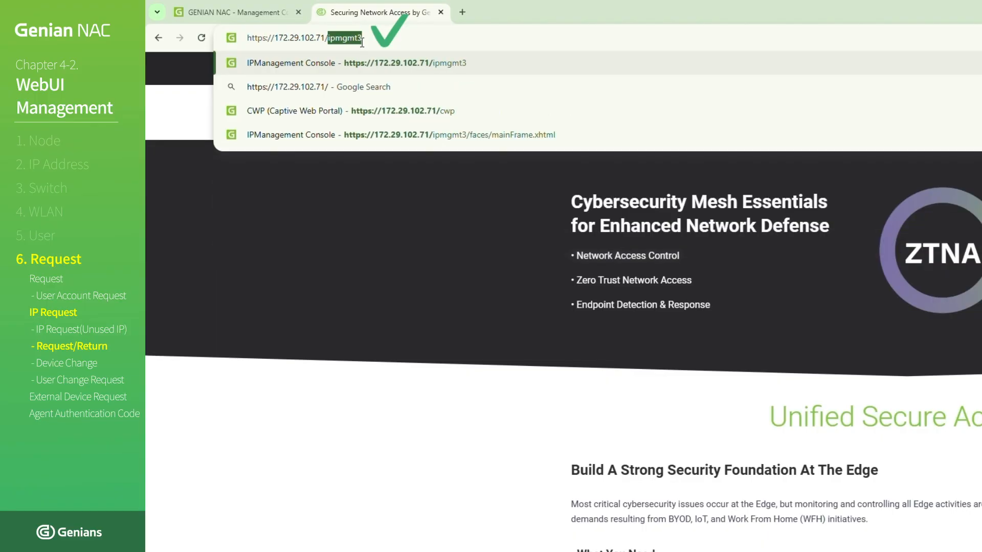
{"action": "type", "text": "3"}
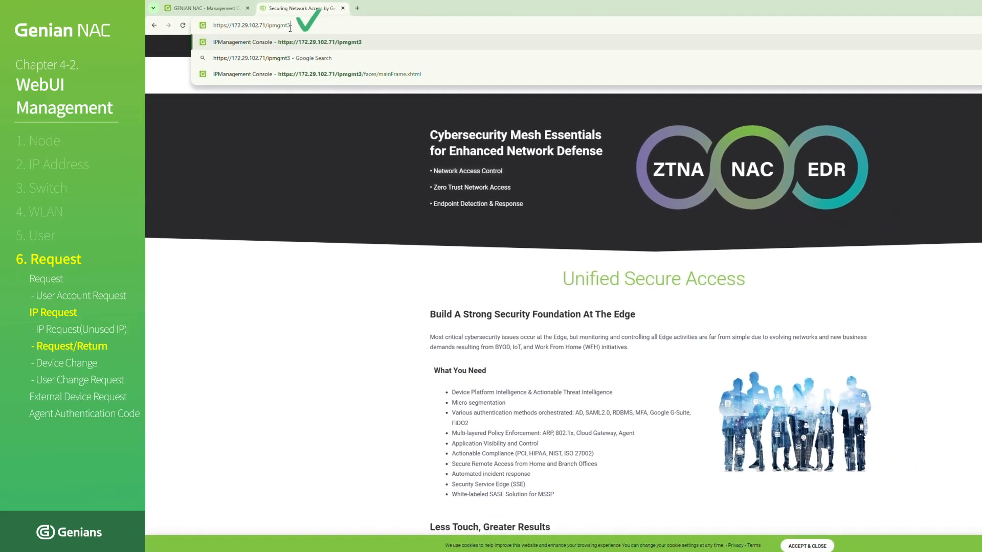
{"action": "key", "text": "Return"}
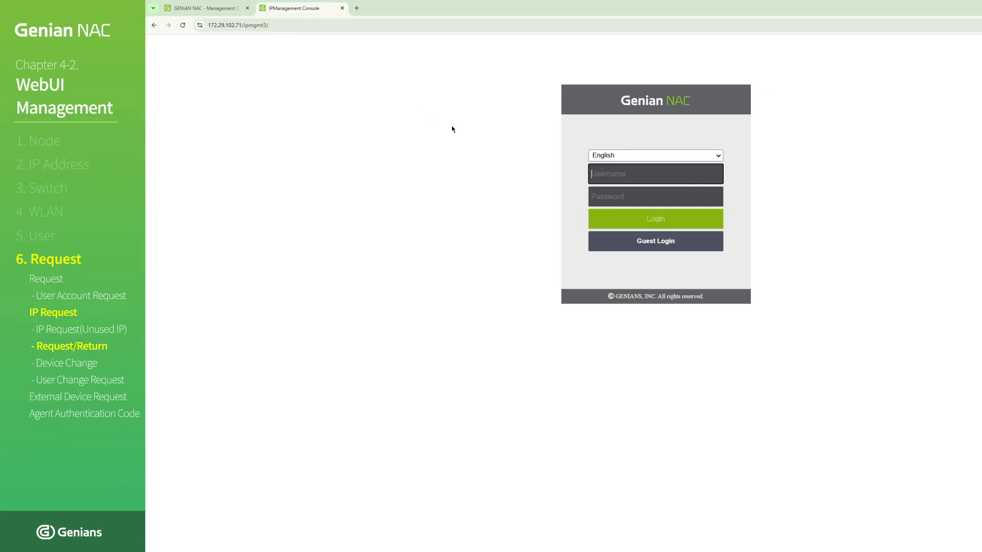
- Sign in to the IP management console as education with the account password and expand the request form's Purpose choices
{"action": "left_click", "coordinate": [602, 174]}
{"action": "type", "text": "educa"}
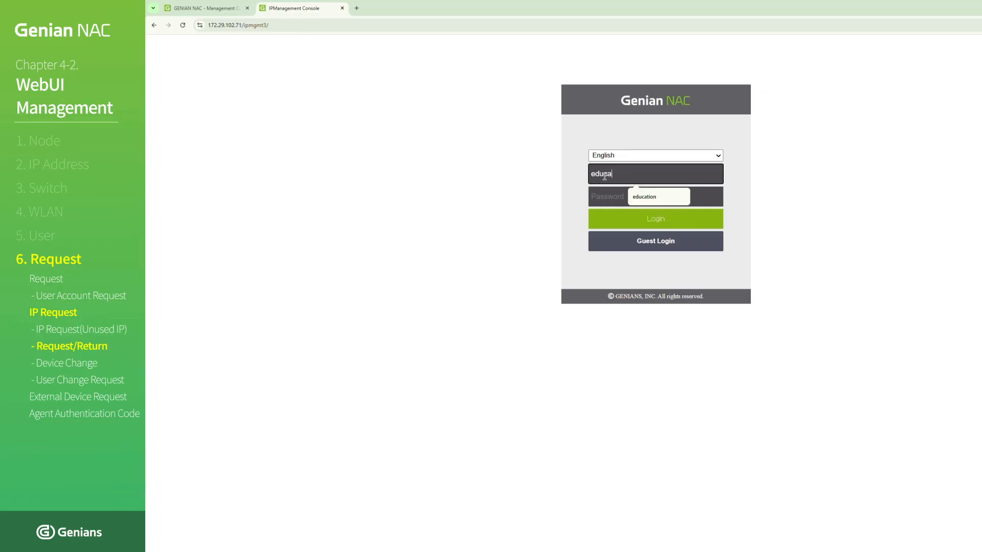
{"action": "type", "text": "tion"}
{"action": "key", "text": "Tab"}
{"action": "type", "text": "••••••••••"}
{"action": "key", "text": "Return"}
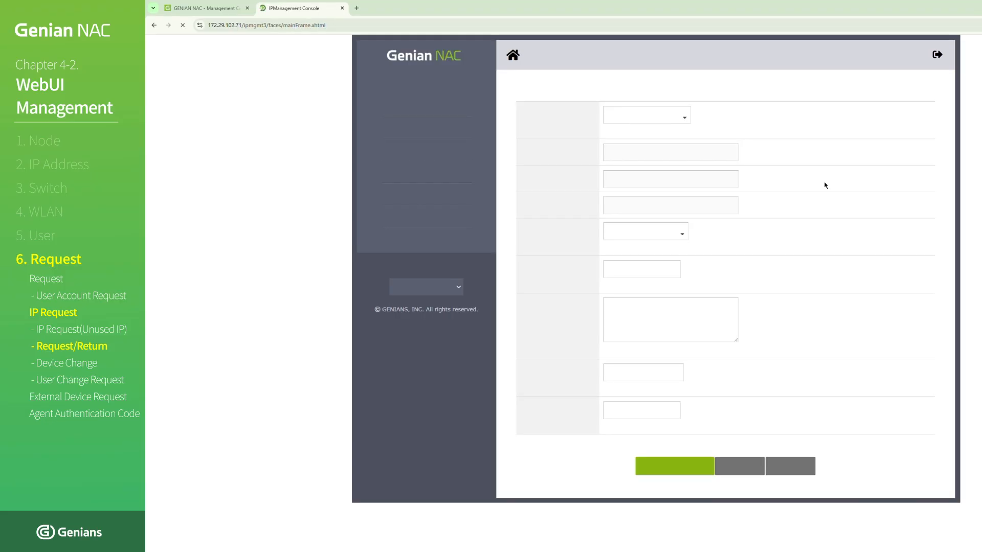
{"action": "left_click", "coordinate": [685, 116]}
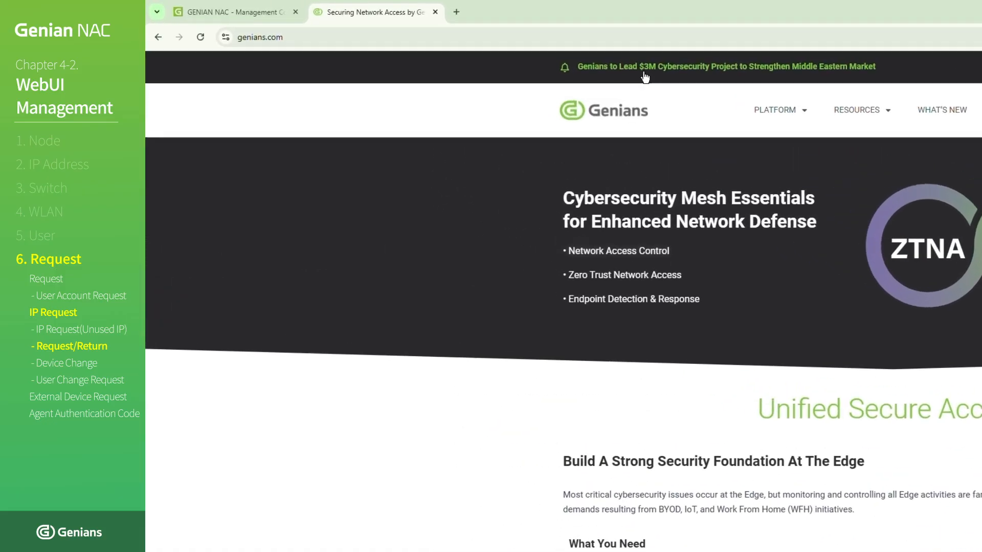
{"action": "left_click", "coordinate": [632, 39]}
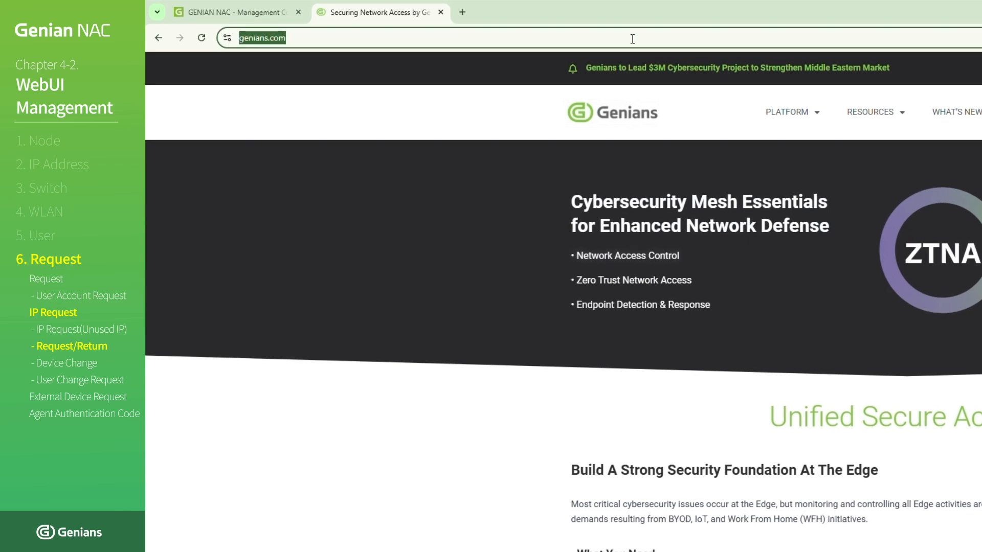
{"action": "type", "text": "https://"}
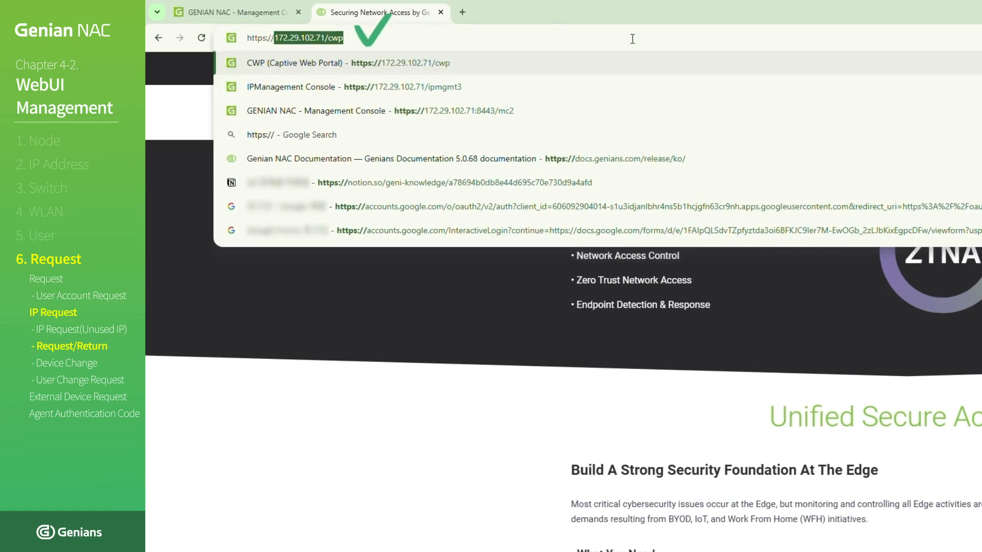
{"action": "type", "text": "172.29."}
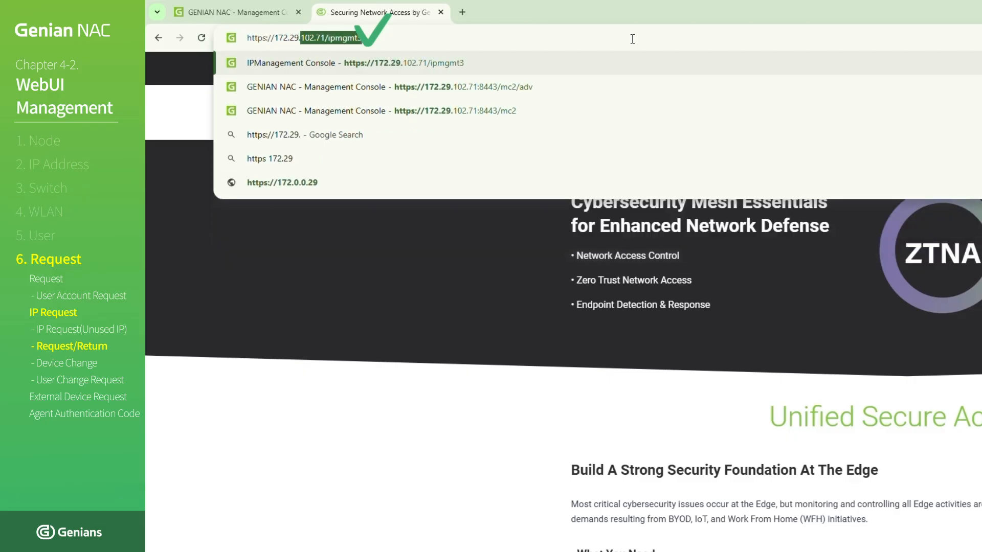
{"action": "type", "text": "102.71"}
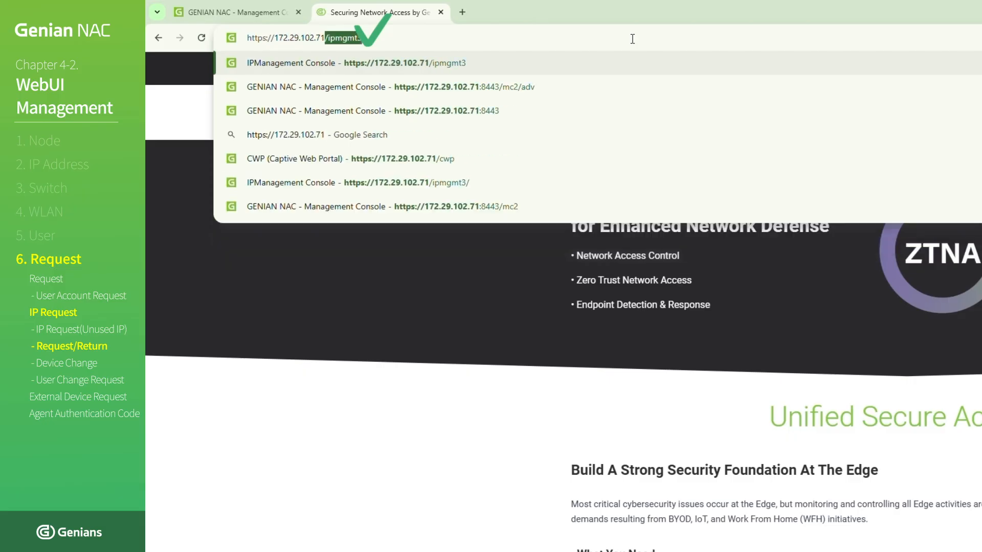
{"action": "type", "text": "/cwp"}
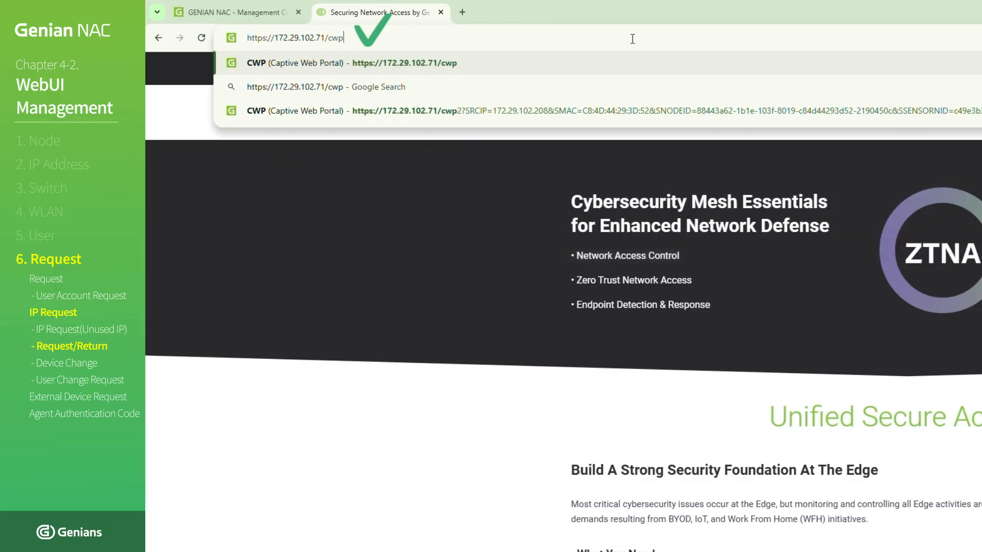
{"action": "key", "text": "Return"}
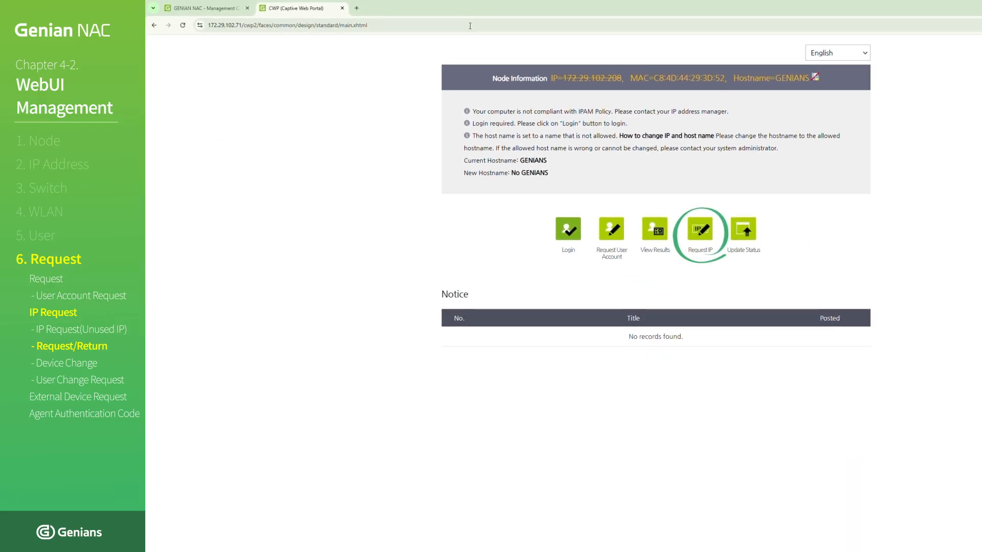
{"action": "left_click", "coordinate": [694, 237]}
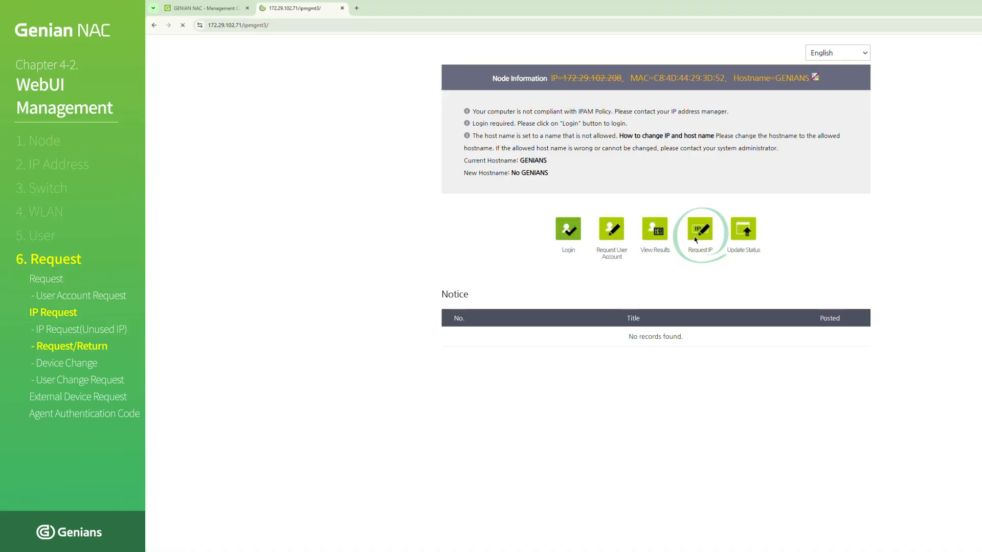
- Log in to the IP management console as education, entering the account password
{"action": "left_click", "coordinate": [636, 177]}
{"action": "type", "text": "education"}
{"action": "key", "text": "Tab"}
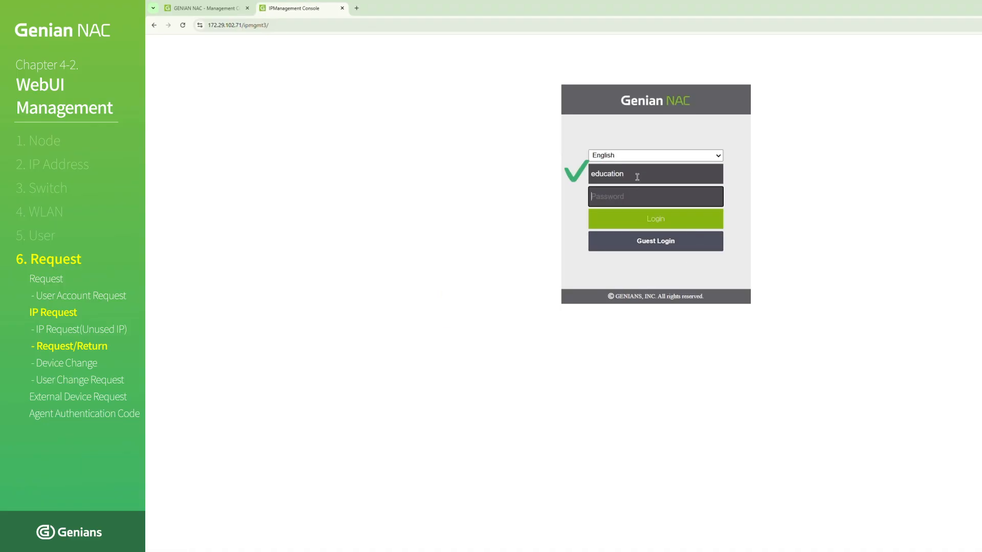
{"action": "type", "text": "••"}
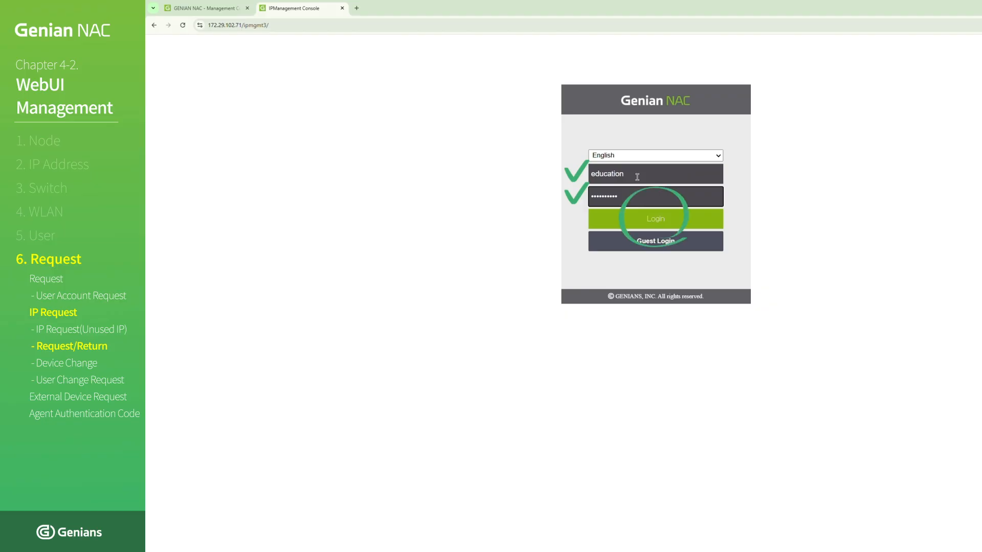
{"action": "left_click", "coordinate": [653, 219]}
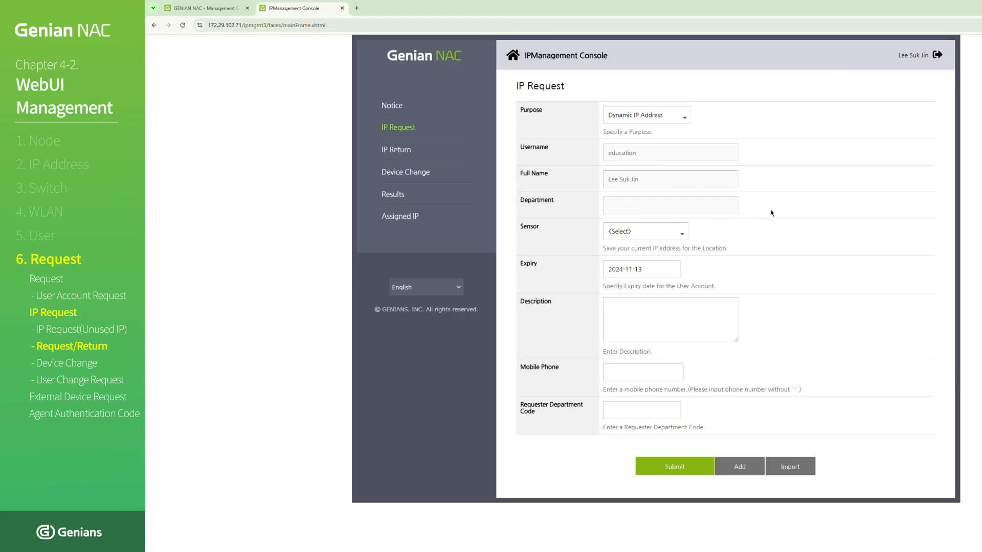
- Submit the Dynamic IP Address request with sensor S-172.29.102.45 and the description "education"
{"action": "left_click", "coordinate": [677, 232]}
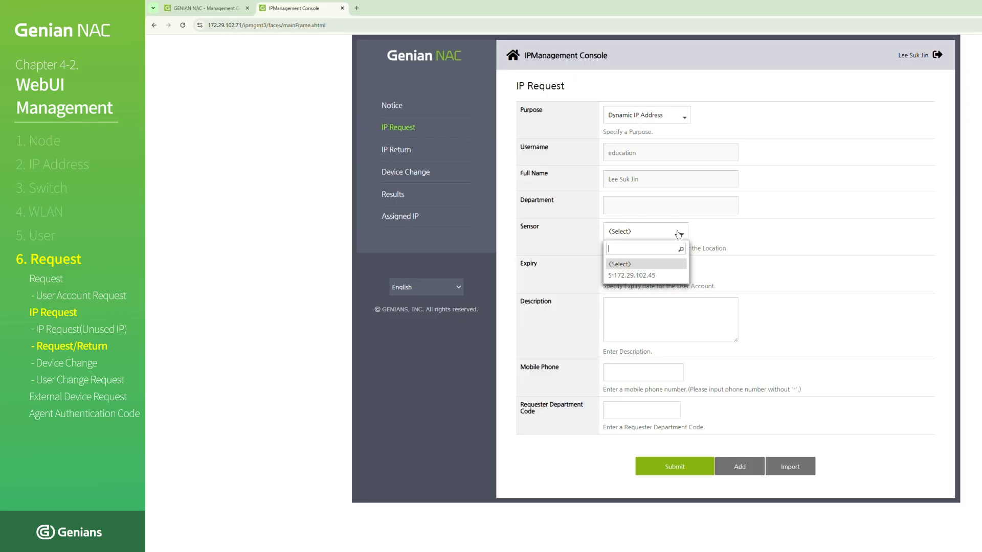
{"action": "left_click", "coordinate": [666, 275]}
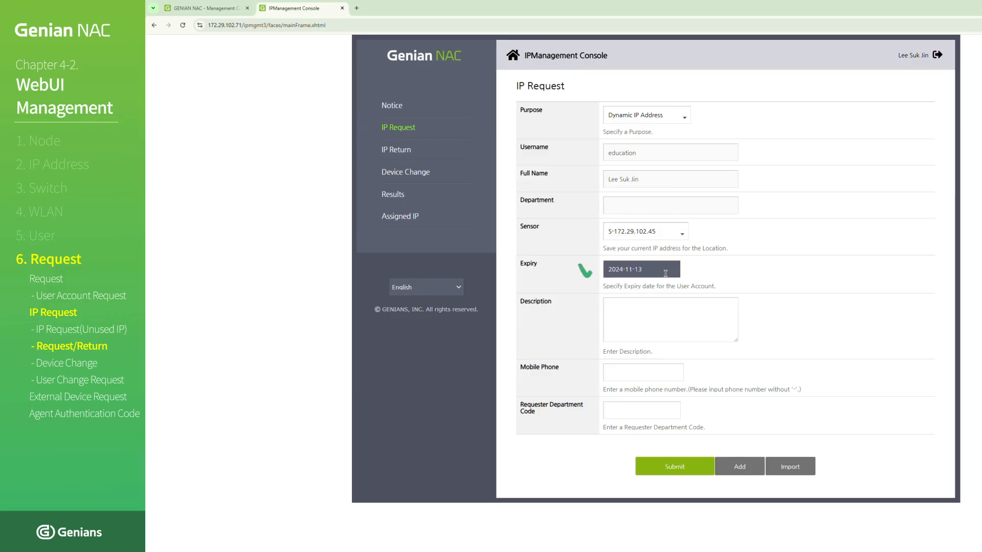
{"action": "left_click", "coordinate": [705, 306]}
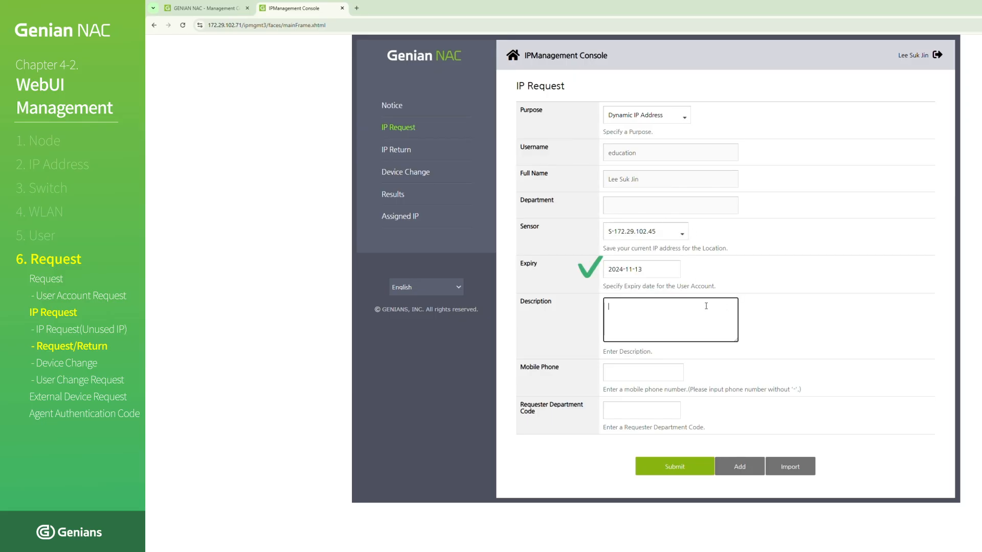
{"action": "type", "text": "education"}
{"action": "left_click", "coordinate": [790, 332]}
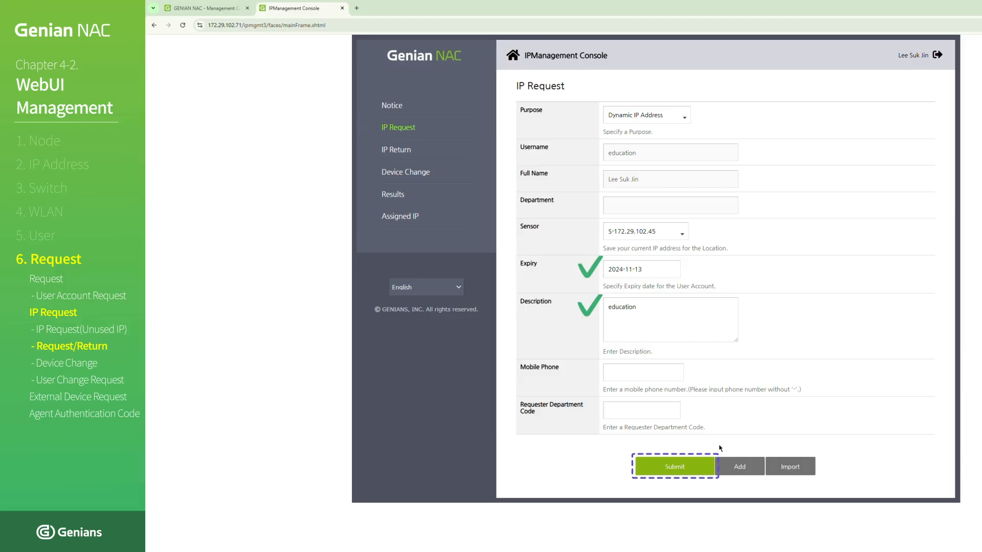
{"action": "left_click", "coordinate": [699, 465]}
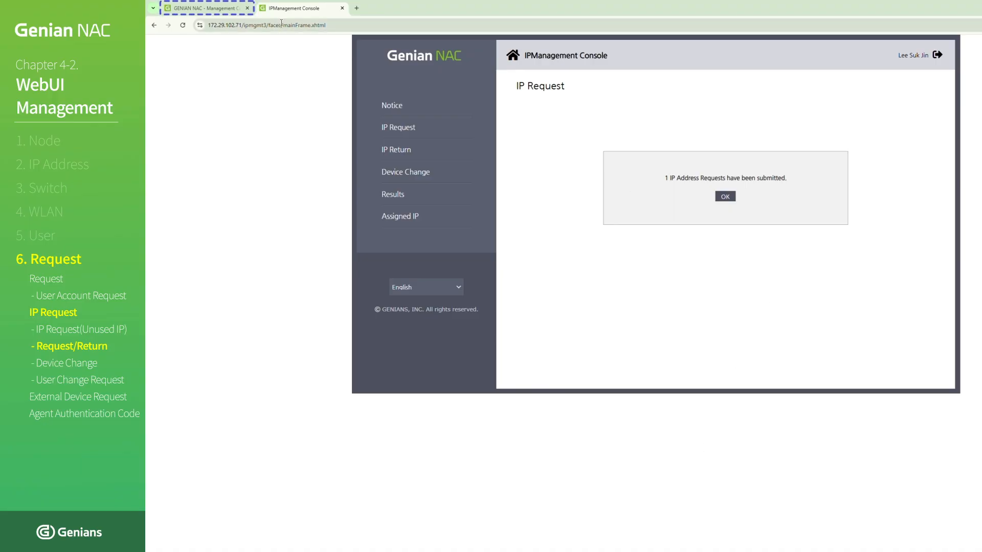
- Switch to the management console, list the IP Request / Return entries, and accept the education user's Dynamic IP Address request
{"action": "left_click", "coordinate": [230, 8]}
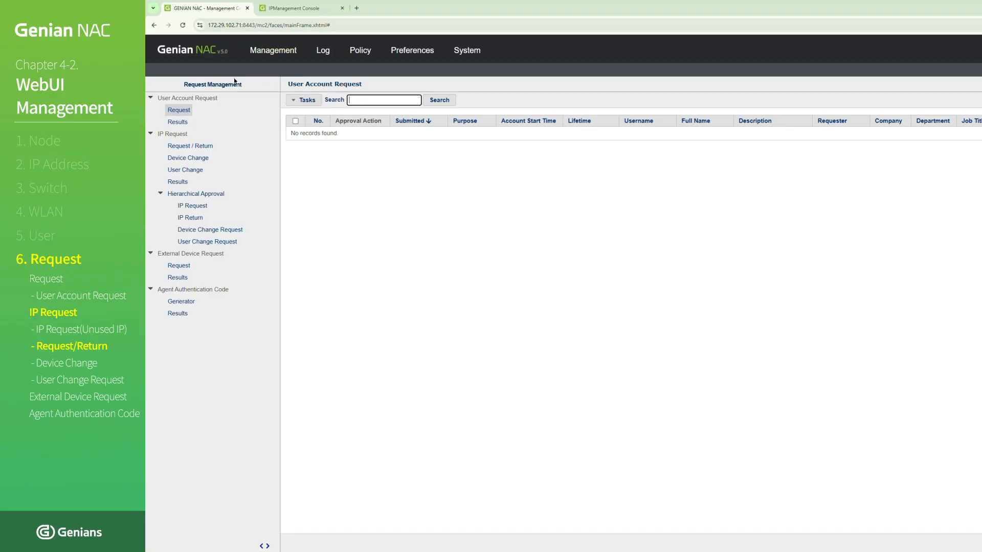
{"action": "left_click", "coordinate": [172, 147]}
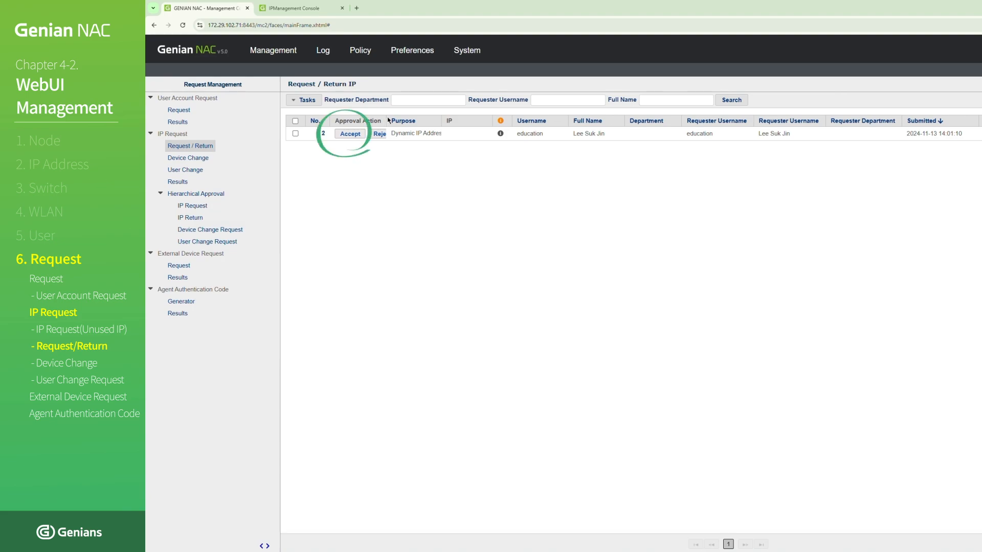
{"action": "left_click", "coordinate": [356, 135]}
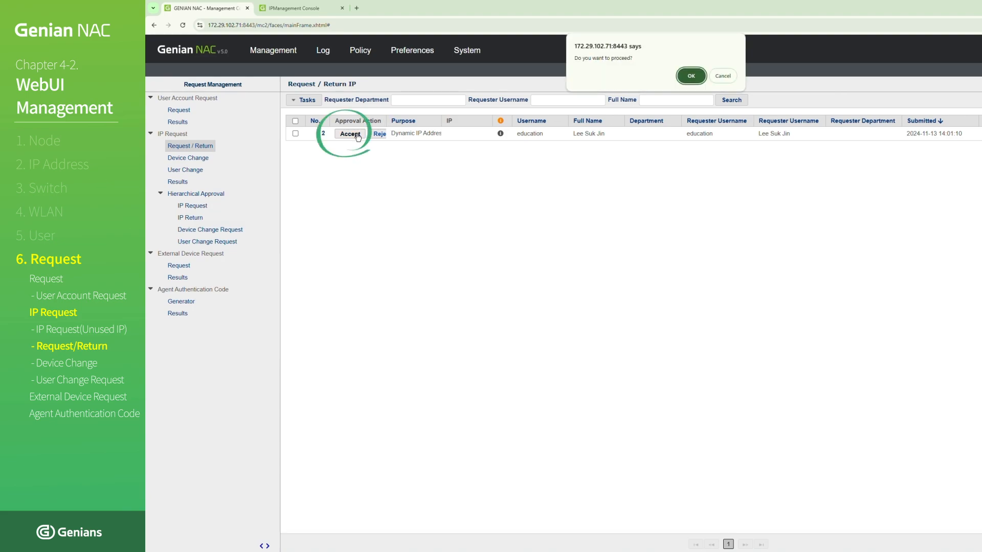
{"action": "left_click", "coordinate": [690, 75]}
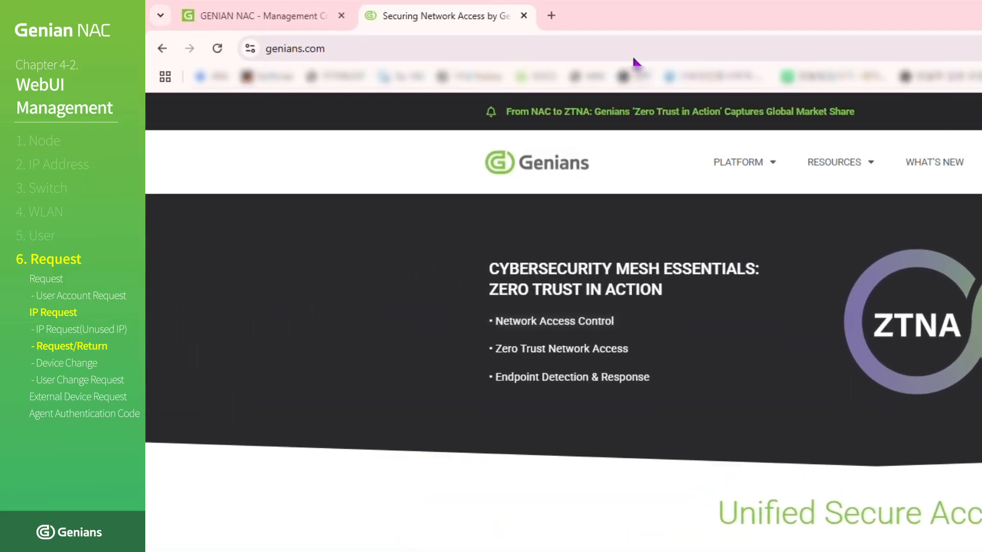
{"action": "left_click", "coordinate": [466, 33]}
{"action": "type", "text": "https:"}
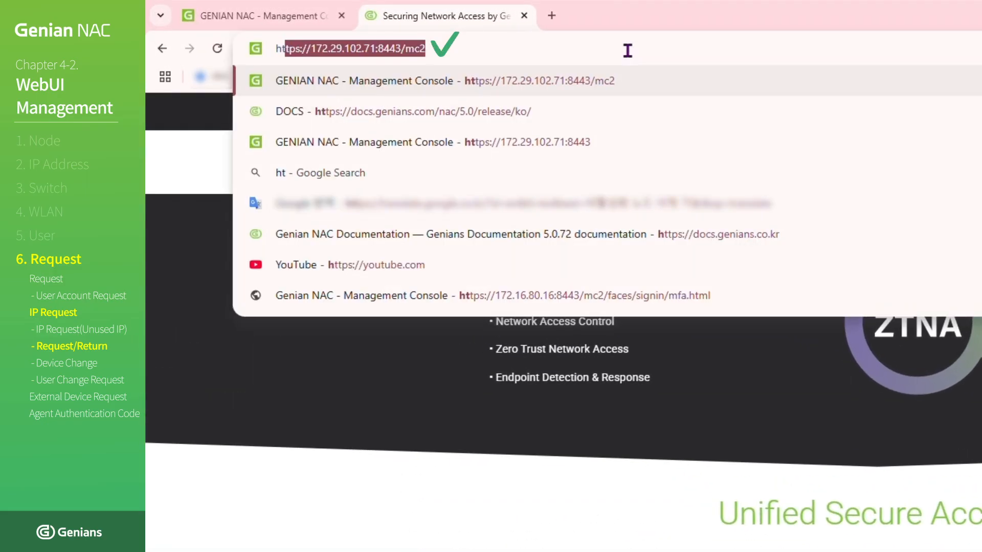
{"action": "type", "text": "//172.1"}
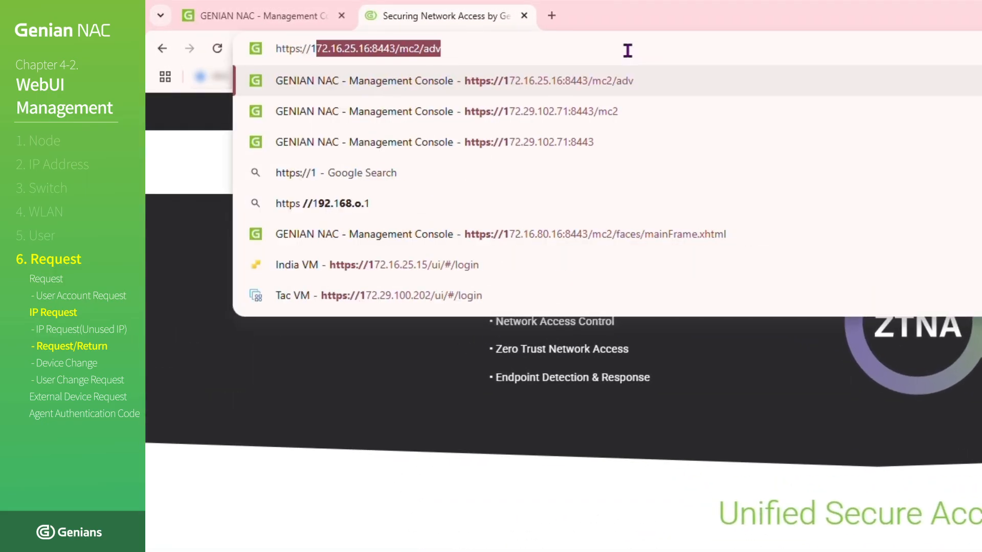
{"action": "type", "text": "6.80.16/"}
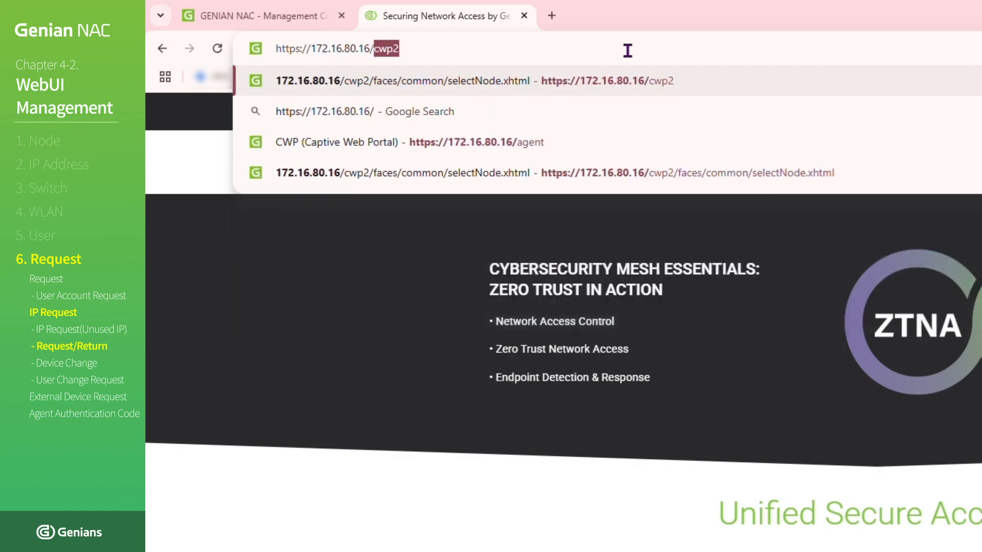
{"action": "type", "text": "ipmgmt3"}
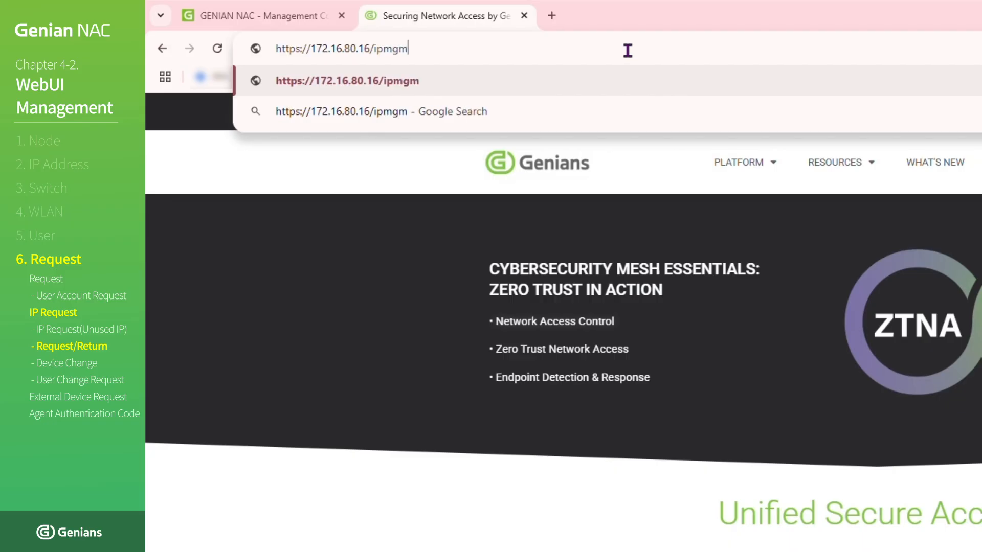
{"action": "key", "text": "Return"}
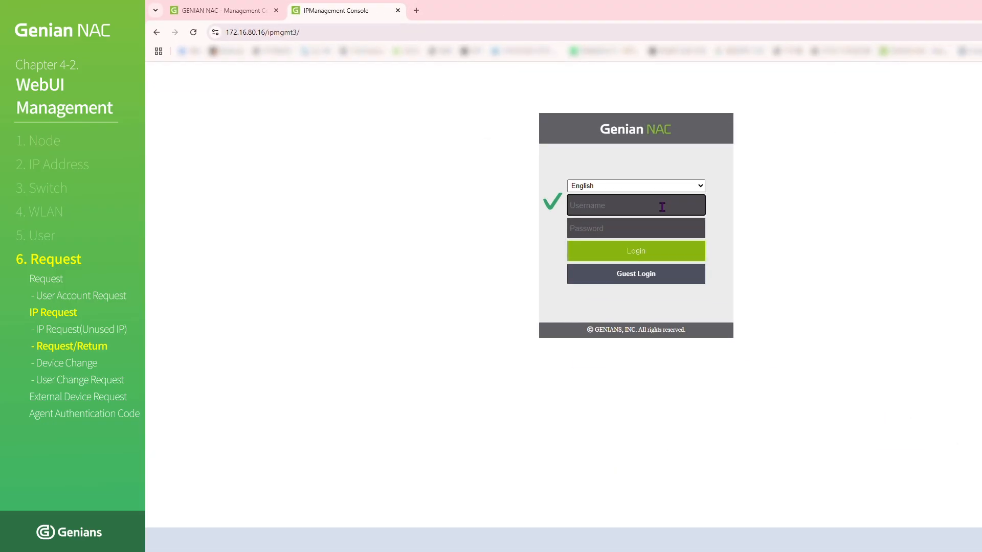
- Sign in to the console at 172.16.80.16 as education with the account password
{"action": "left_click", "coordinate": [662, 207]}
{"action": "type", "text": "educ"}
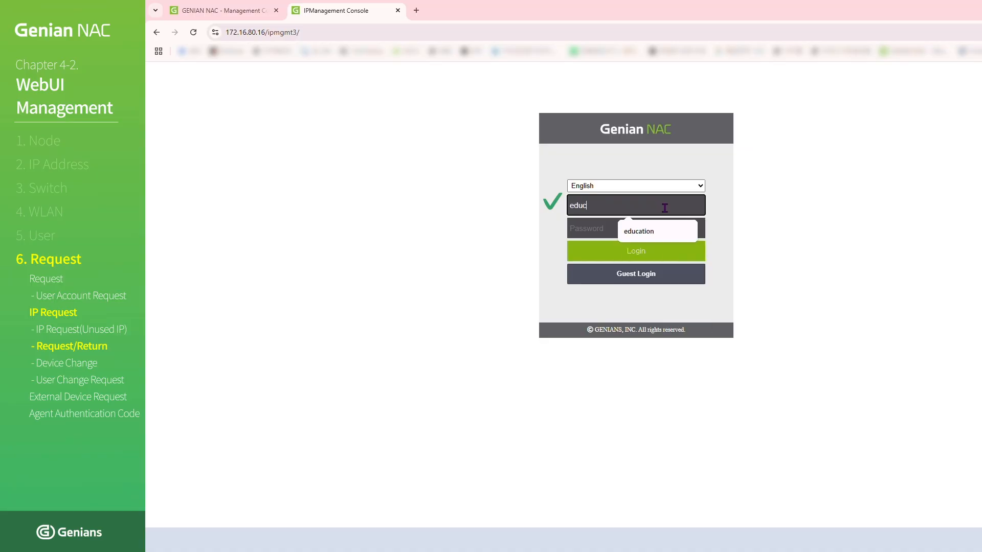
{"action": "type", "text": "ation"}
{"action": "key", "text": "Tab"}
{"action": "type", "text": "••"}
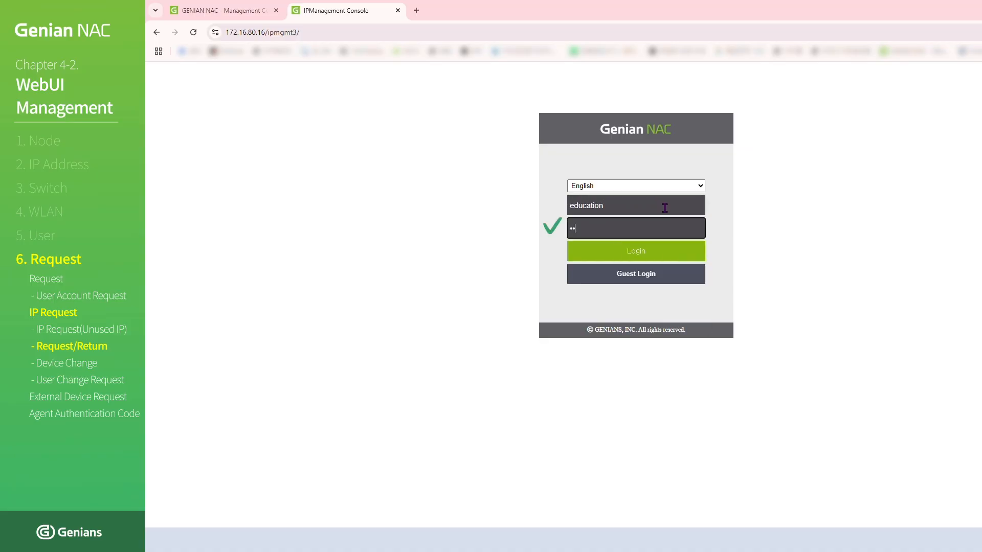
{"action": "type", "text": "•••••••••"}
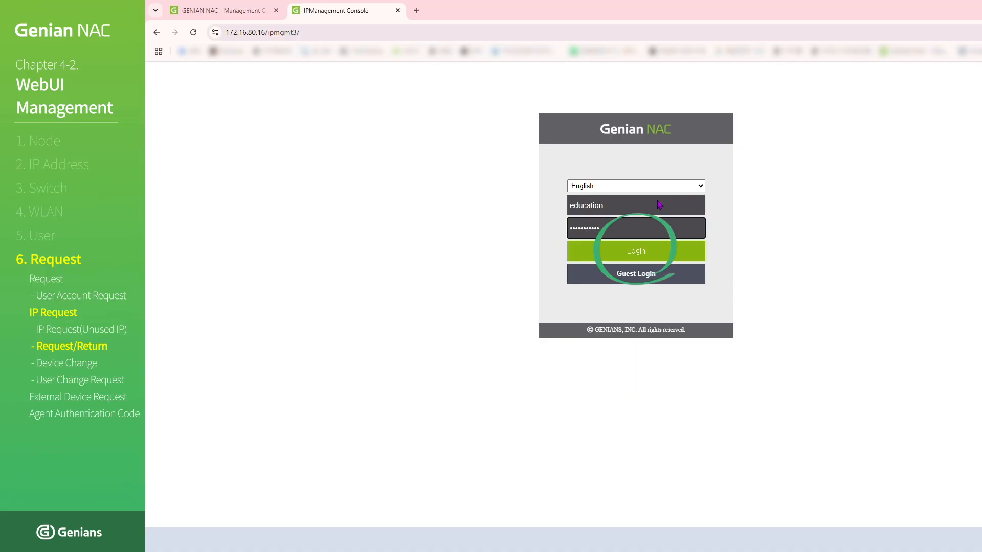
{"action": "key", "text": "Return"}
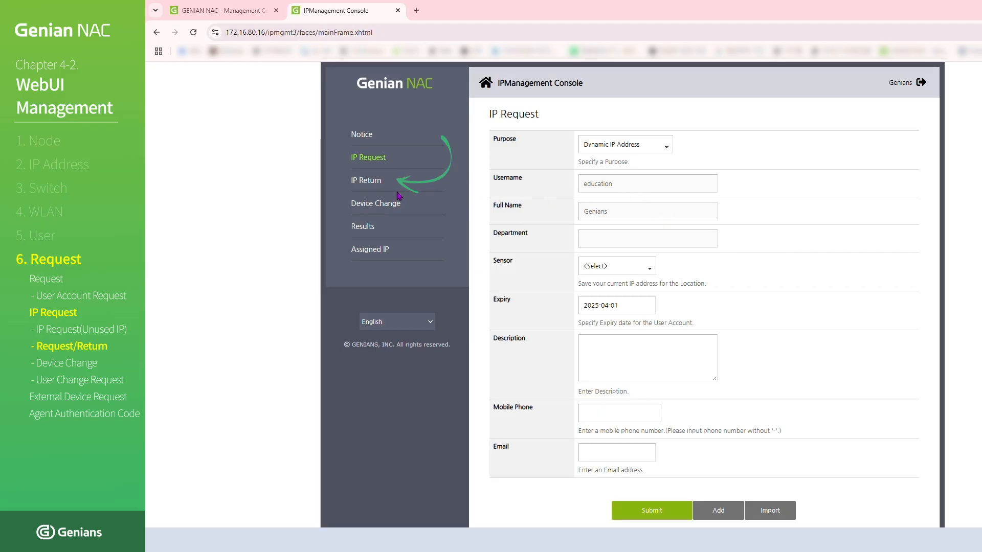
- Submit an IP Return request for 172.16.80.3 with the description "IP return"
{"action": "left_click", "coordinate": [364, 183]}
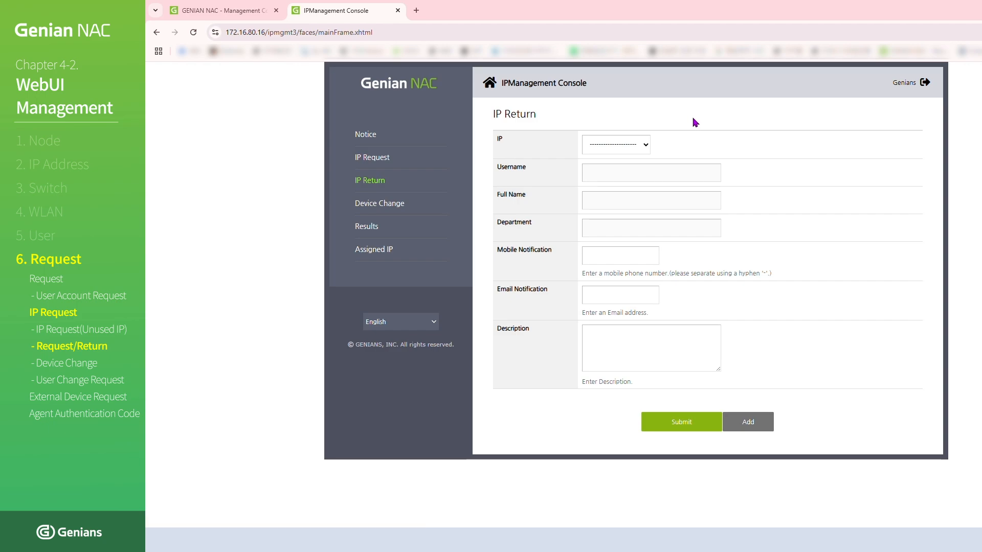
{"action": "left_click", "coordinate": [644, 145]}
{"action": "left_click", "coordinate": [633, 173]}
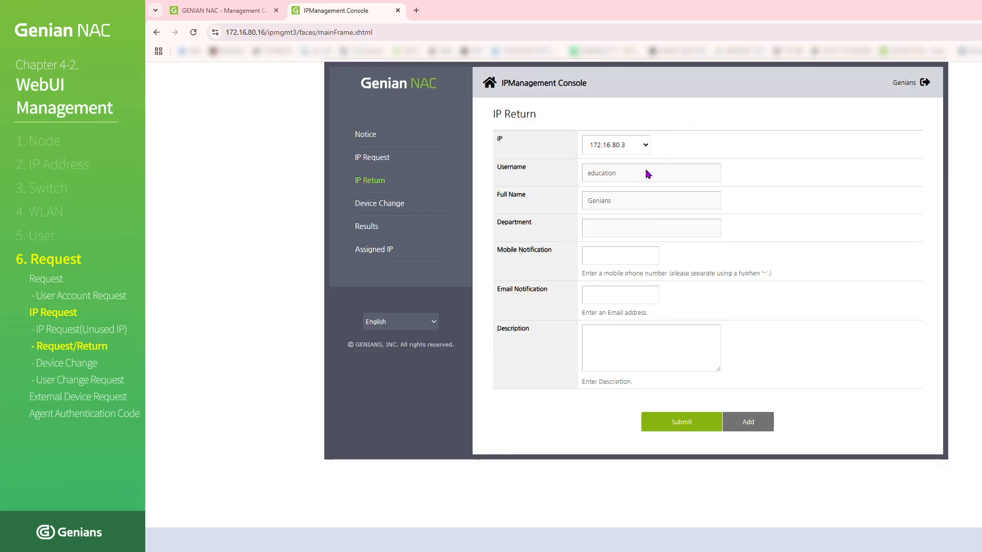
{"action": "left_click", "coordinate": [675, 344]}
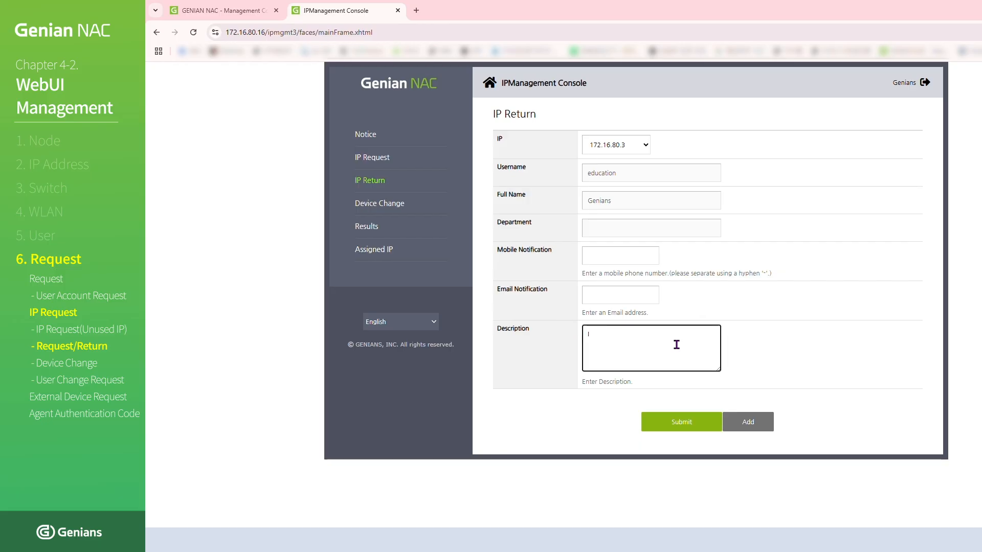
{"action": "type", "text": "IP return"}
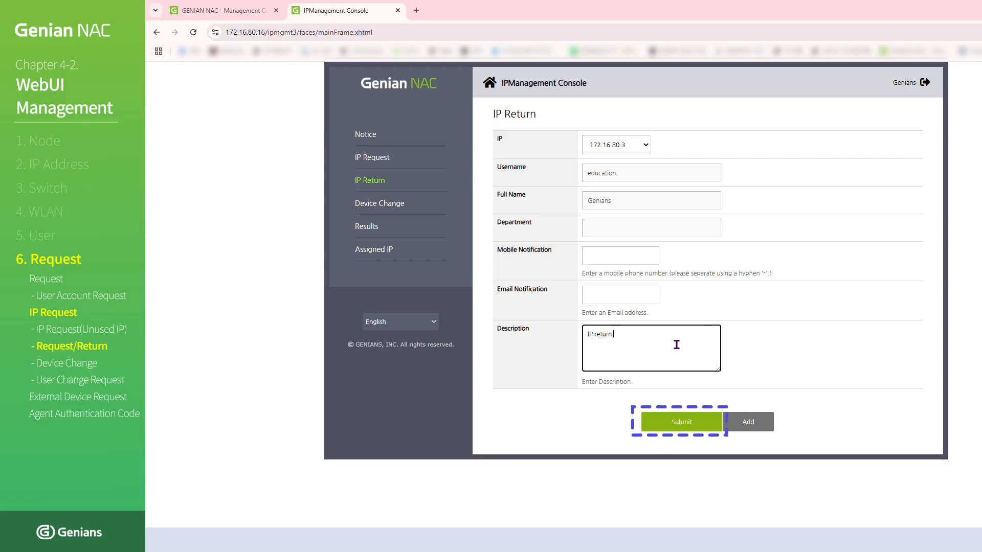
{"action": "left_click", "coordinate": [694, 421]}
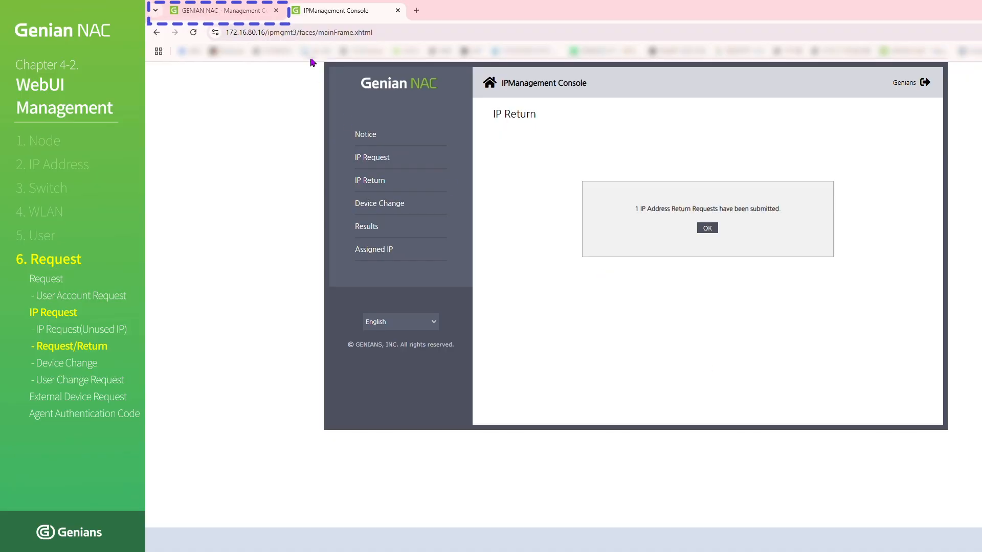
- Switch to the management console, list the IP Request / Return entries, and approve the education user's return of 172.16.80.3
{"action": "left_click", "coordinate": [256, 8]}
{"action": "left_click", "coordinate": [267, 78]}
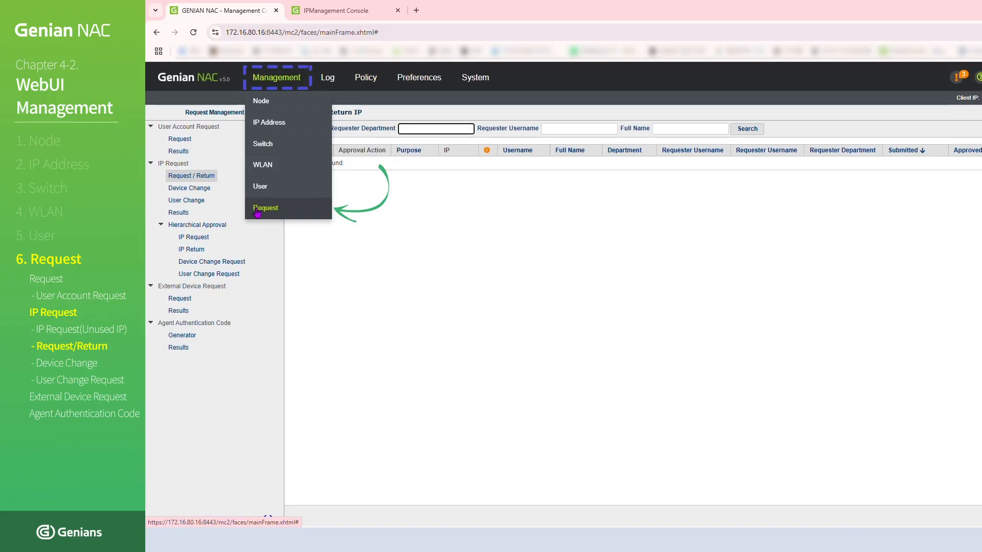
{"action": "left_click", "coordinate": [257, 210]}
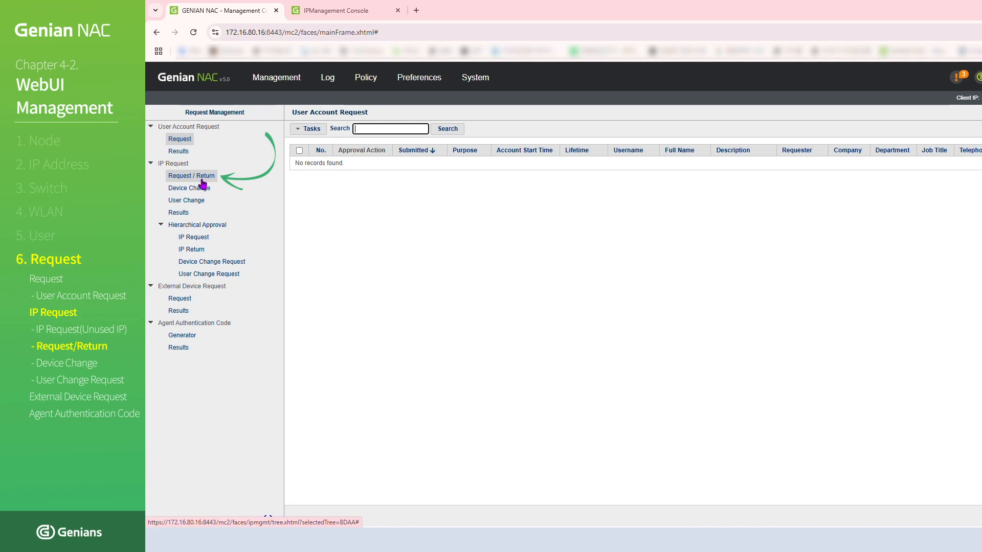
{"action": "left_click", "coordinate": [203, 181]}
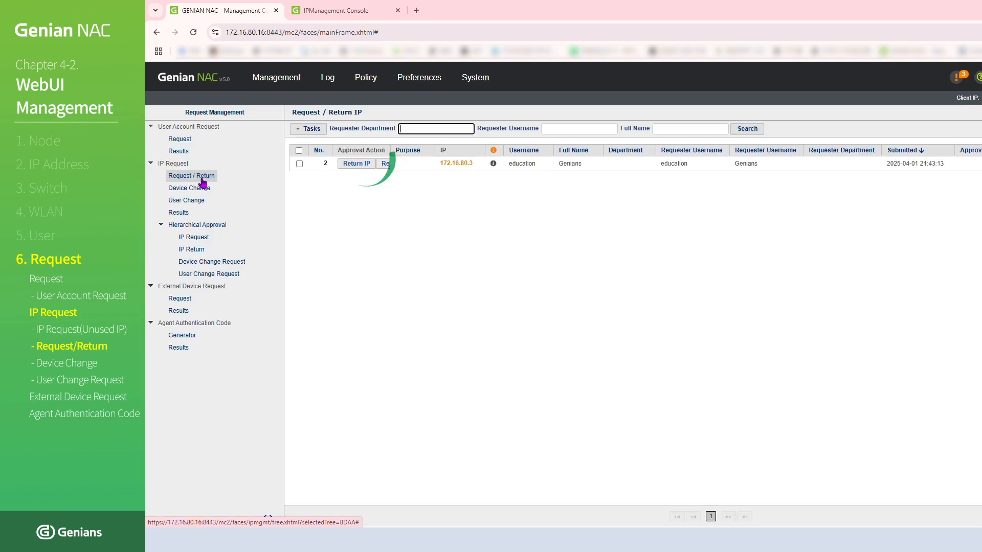
{"action": "left_click", "coordinate": [350, 165]}
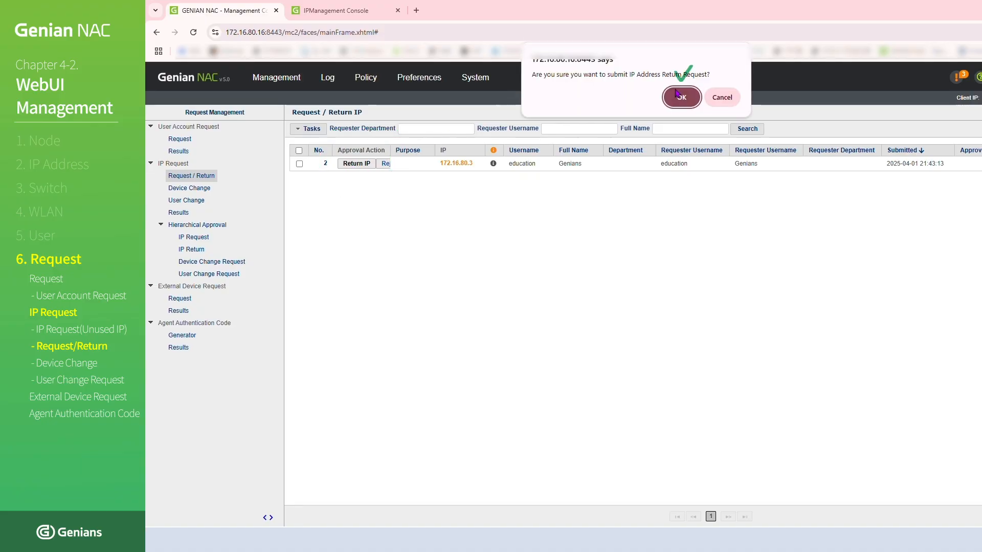
{"action": "left_click", "coordinate": [679, 96]}
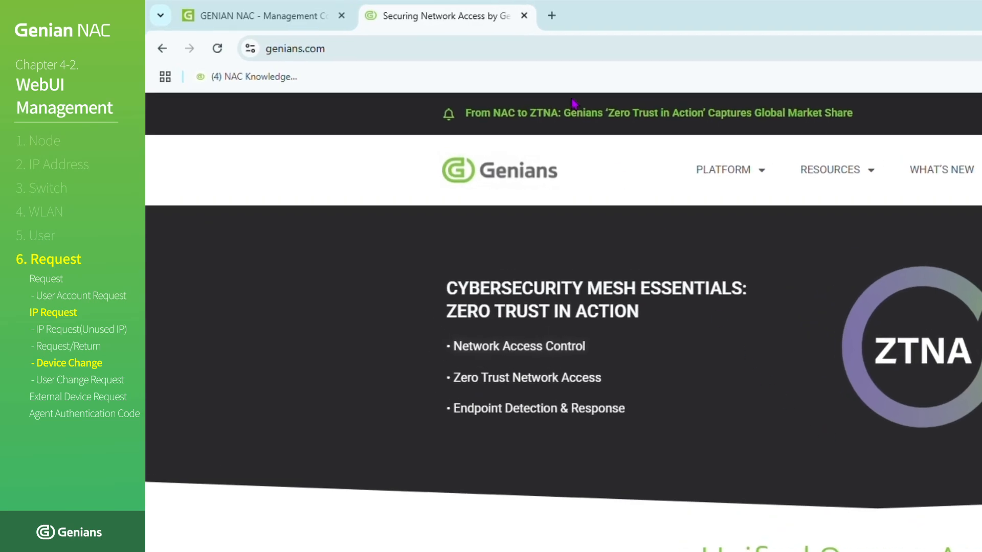
{"action": "left_click", "coordinate": [531, 50]}
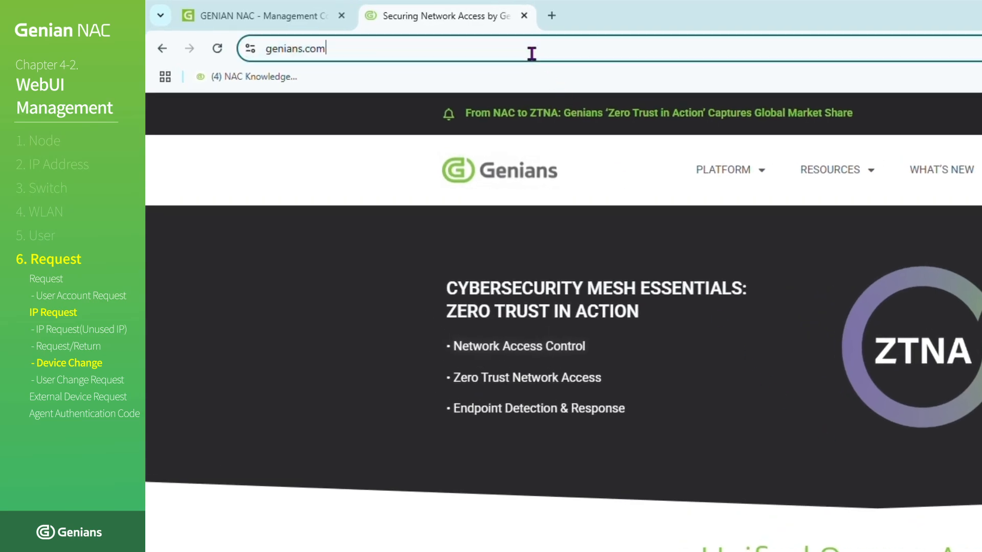
{"action": "type", "text": "https://17"}
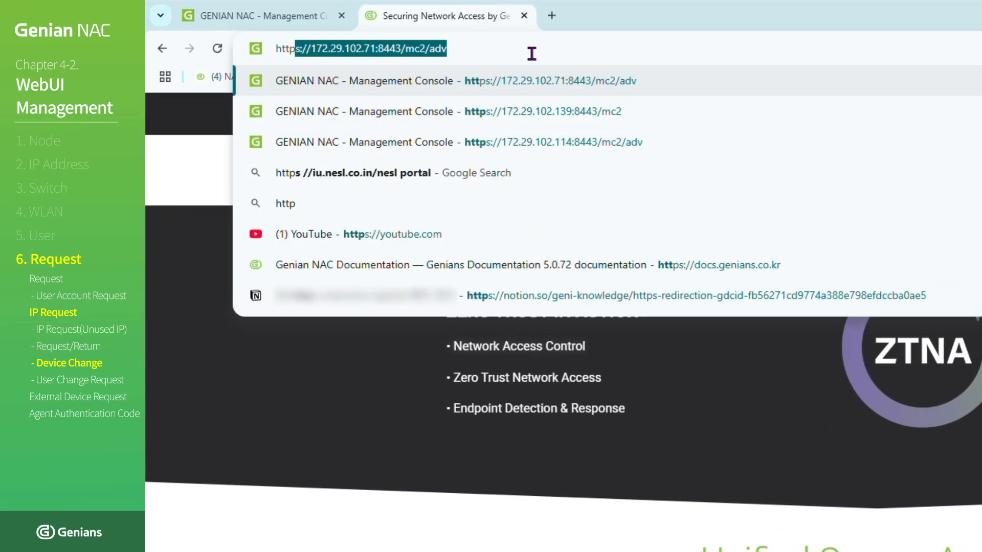
{"action": "type", "text": "2.16.80.1"}
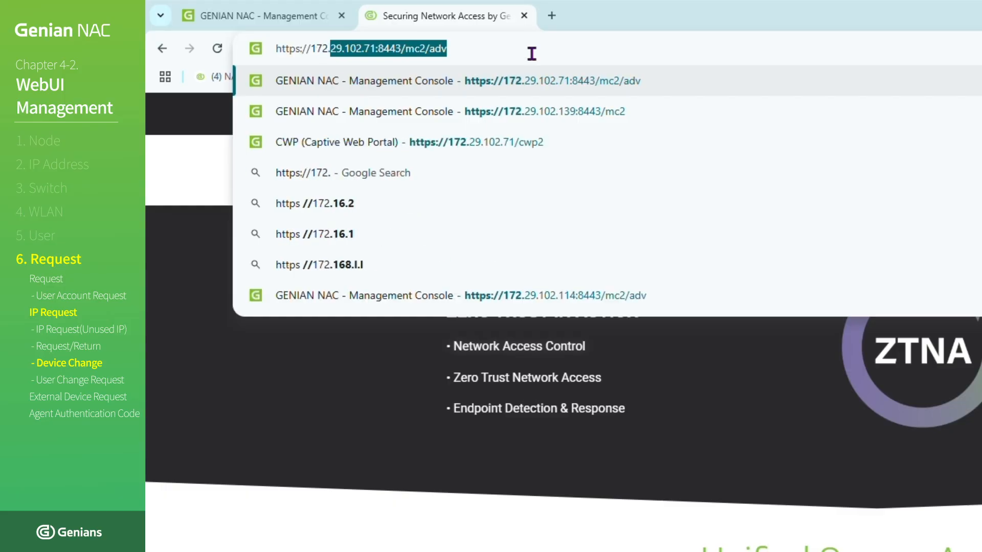
{"action": "type", "text": "6"}
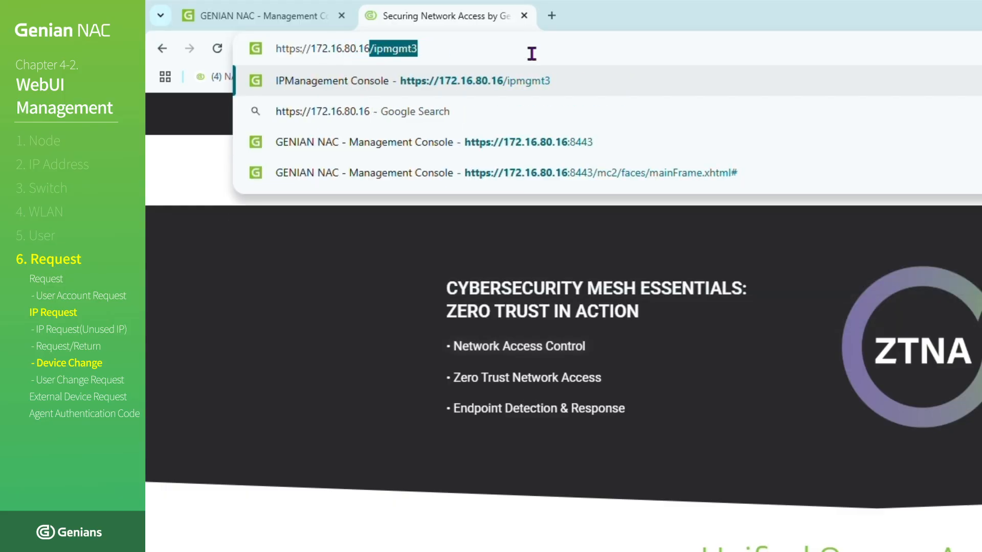
{"action": "type", "text": "/"}
{"action": "type", "text": "ipmgmt3"}
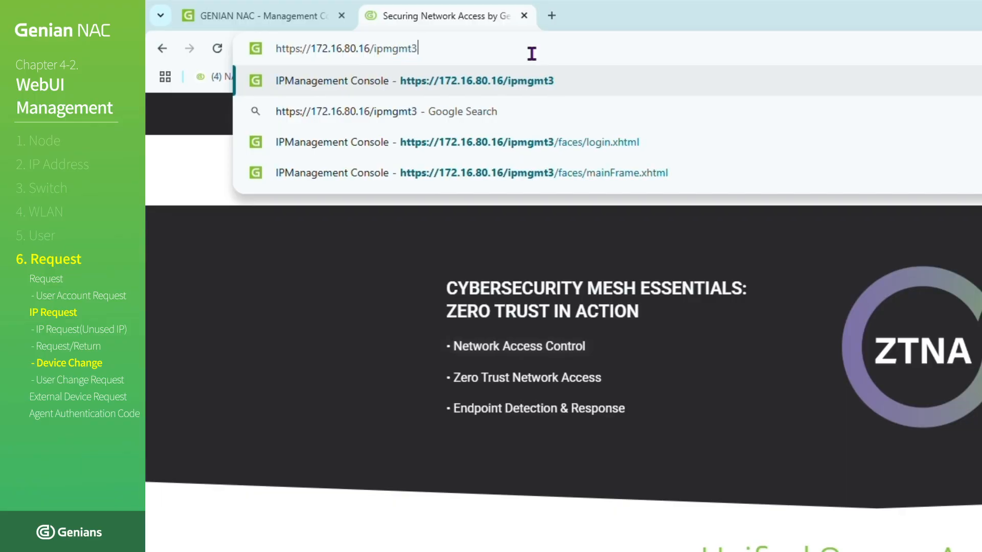
{"action": "key", "text": "Return"}
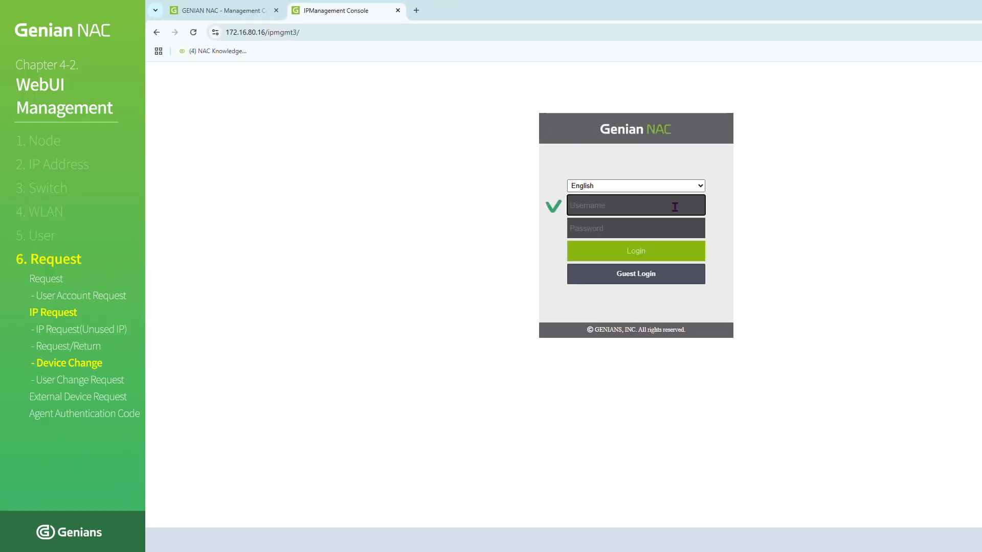
- Sign in to the IP management console as education with the account password
{"action": "left_click", "coordinate": [674, 206]}
{"action": "type", "text": "educ"}
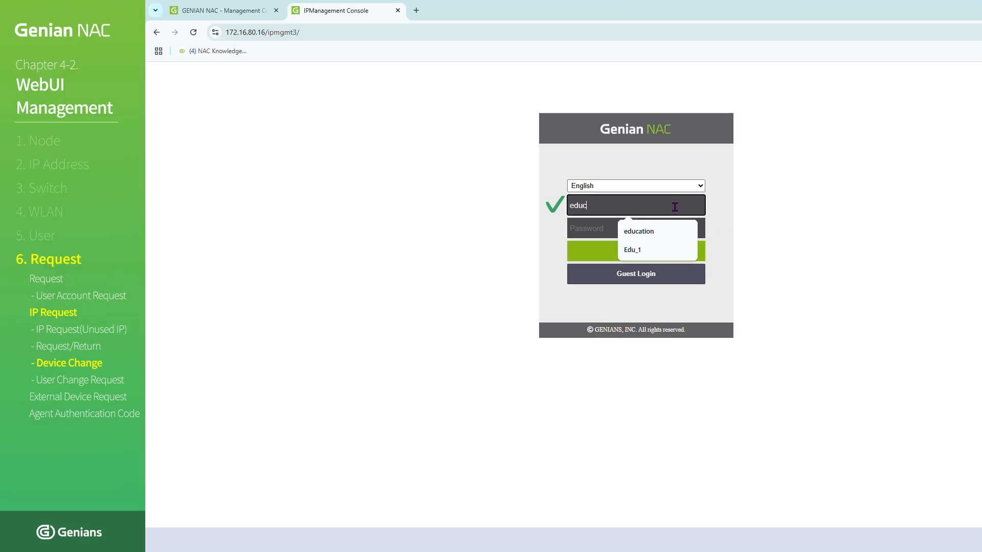
{"action": "type", "text": "ation"}
{"action": "key", "text": "Tab"}
{"action": "type", "text": "e•••••••••"}
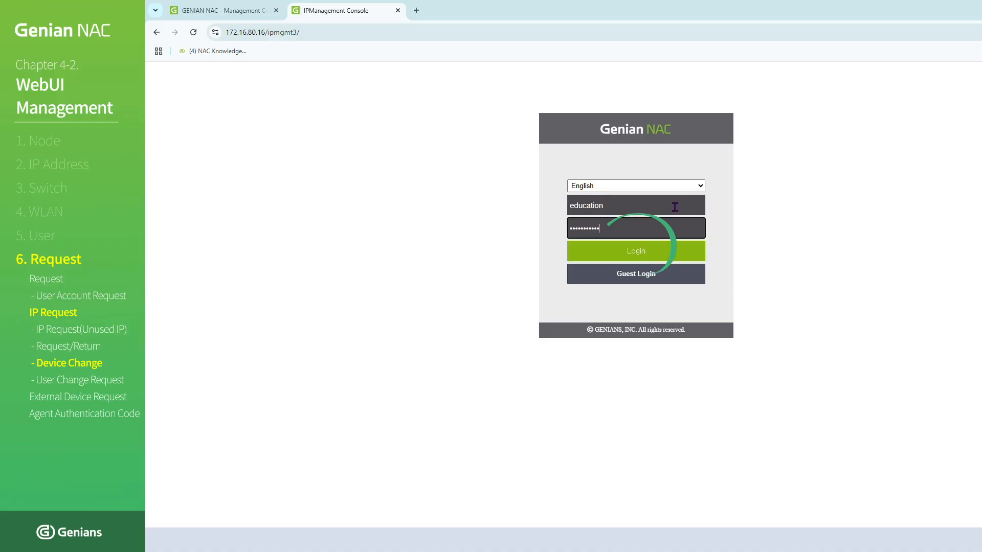
{"action": "left_click", "coordinate": [681, 250]}
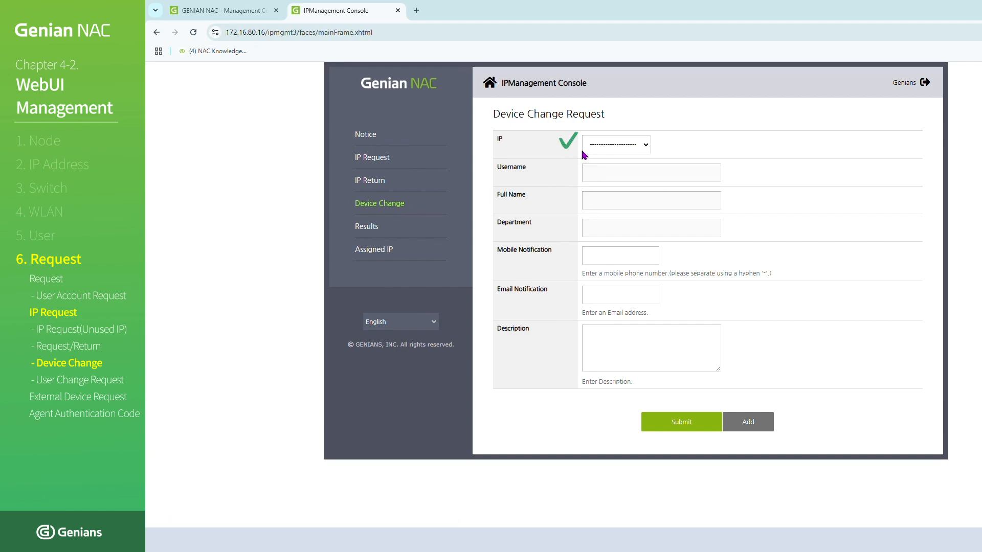
- Submit a Device Change request for 172.16.80.3 with the description "Device Change"
{"action": "left_click", "coordinate": [640, 147]}
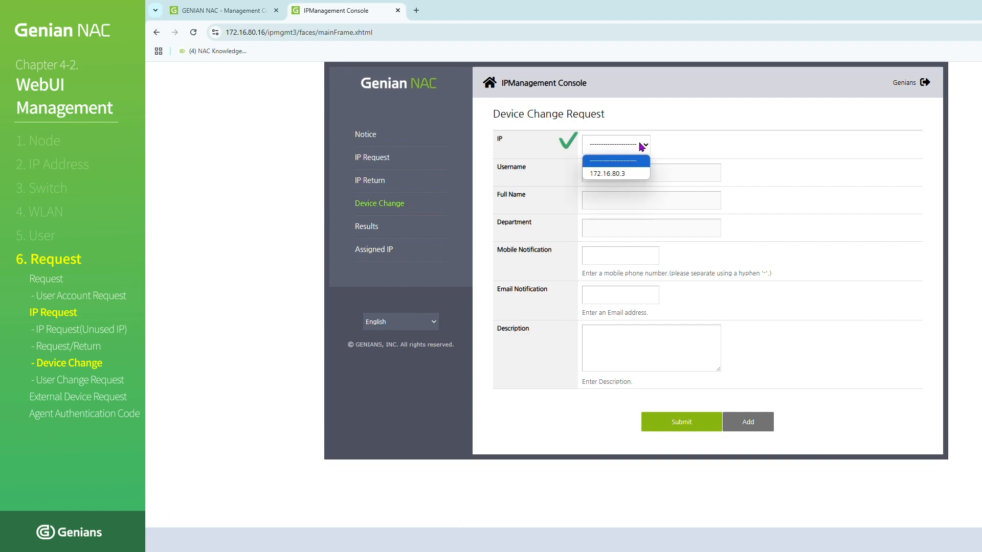
{"action": "left_click", "coordinate": [642, 174]}
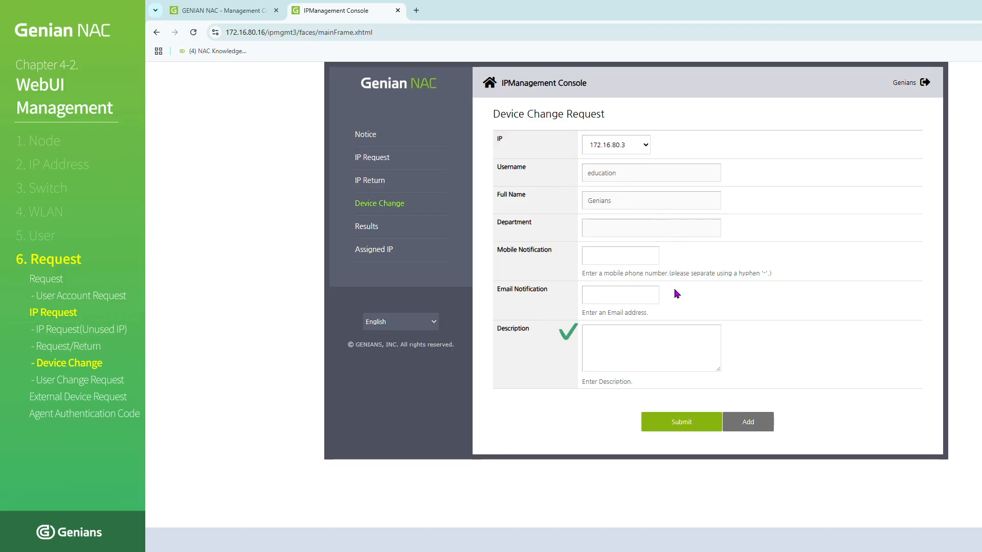
{"action": "left_click", "coordinate": [660, 342]}
{"action": "type", "text": "Device Change"}
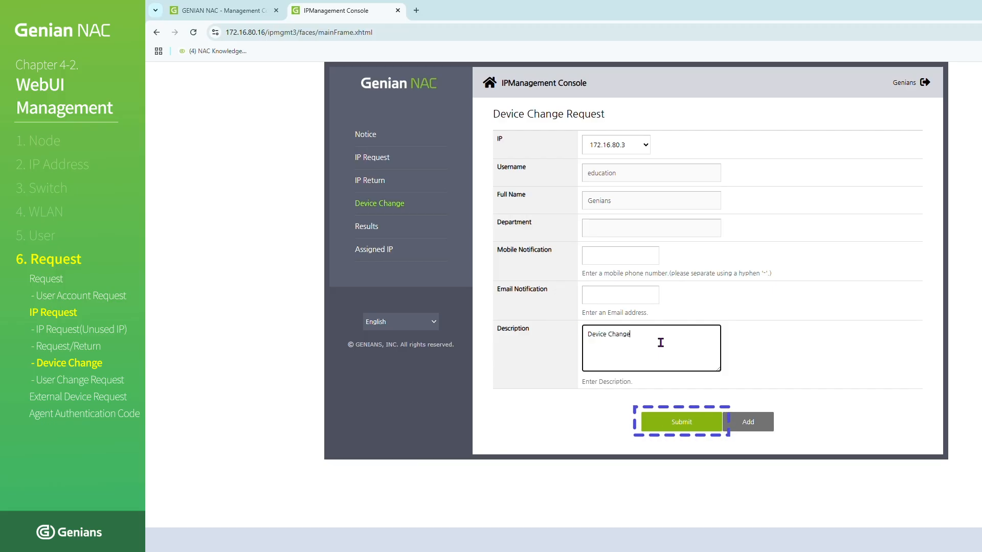
{"action": "left_click", "coordinate": [752, 379]}
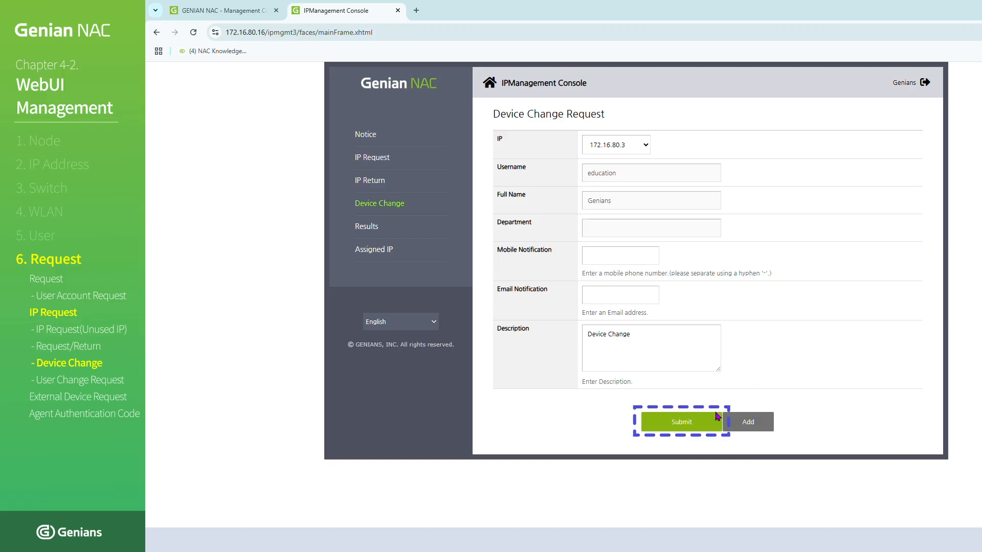
{"action": "left_click", "coordinate": [702, 426]}
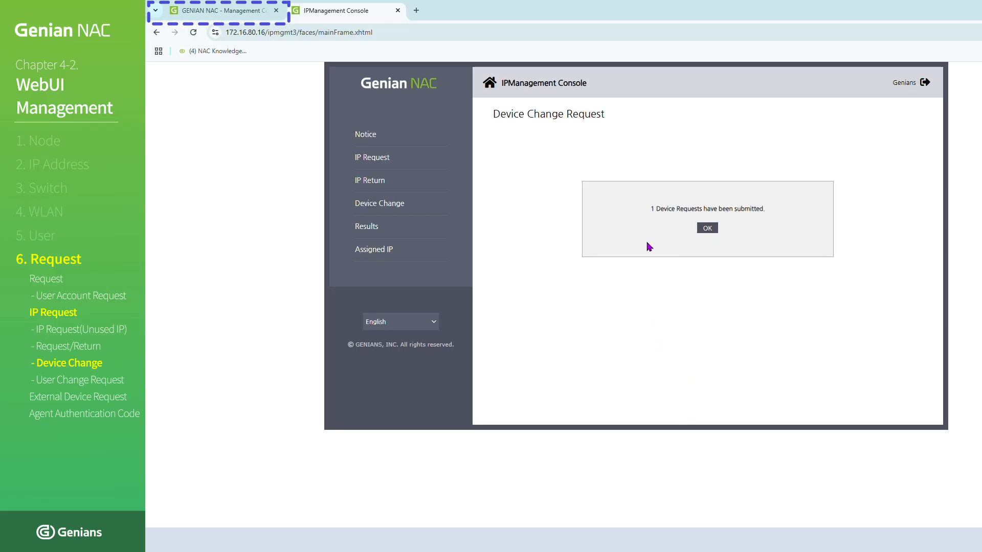
- Switch to the management console, list the IP Device Change requests, and accept the pending request
{"action": "key", "text": "ctrl+Tab"}
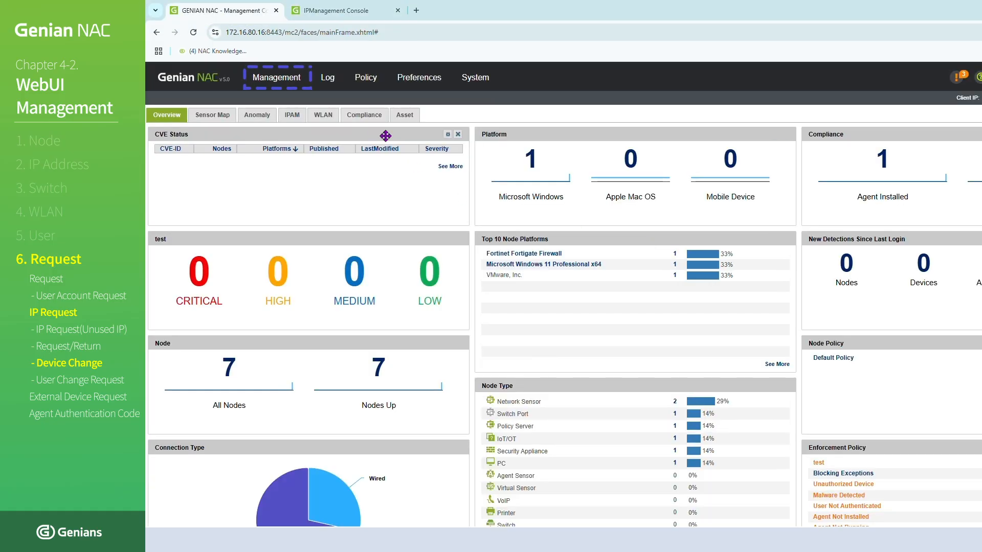
{"action": "mouse_move", "coordinate": [293, 87]}
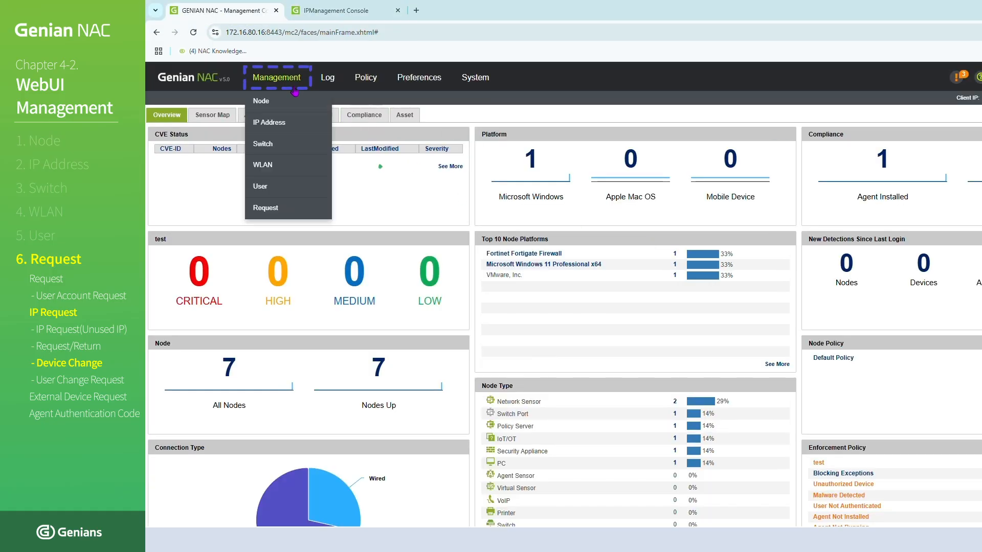
{"action": "left_click", "coordinate": [303, 212]}
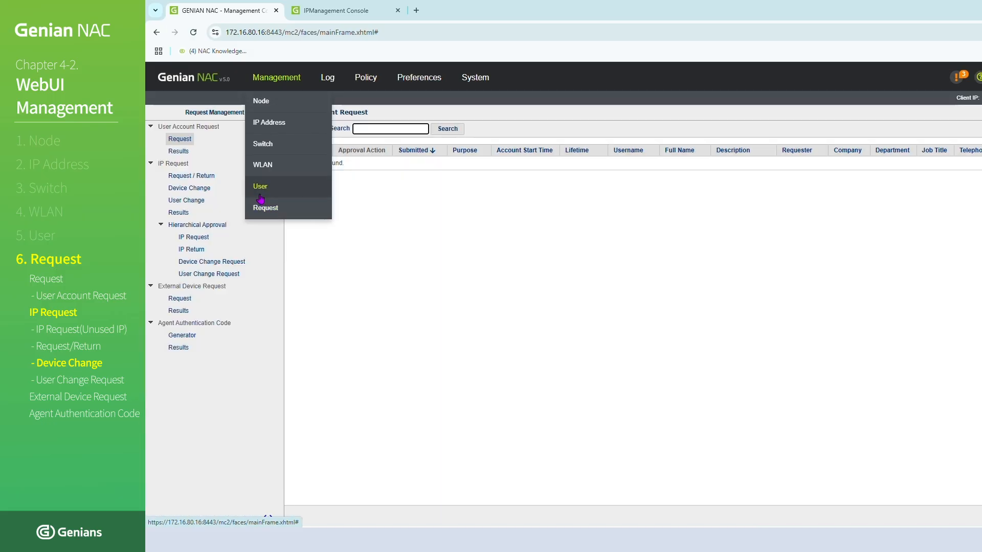
{"action": "left_click", "coordinate": [198, 189]}
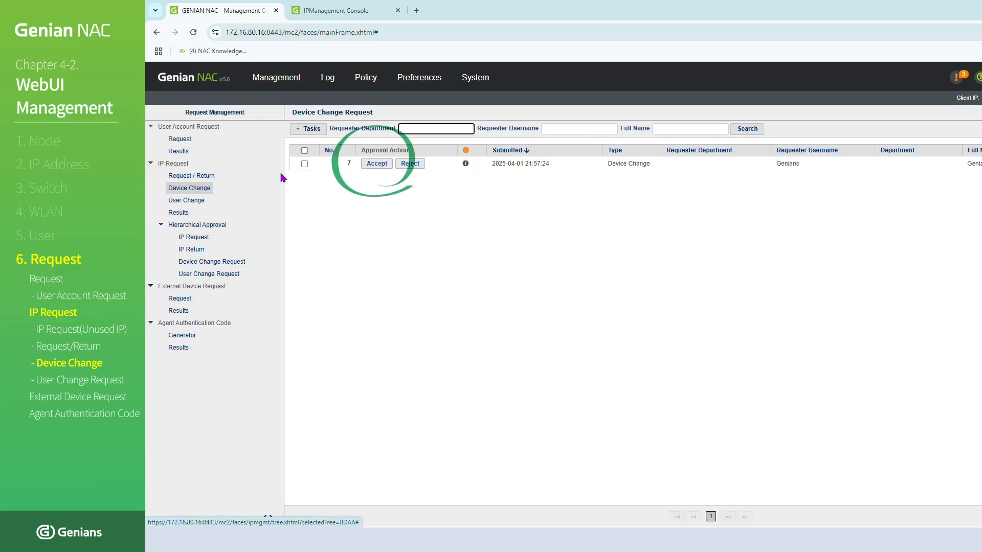
{"action": "left_click", "coordinate": [363, 162]}
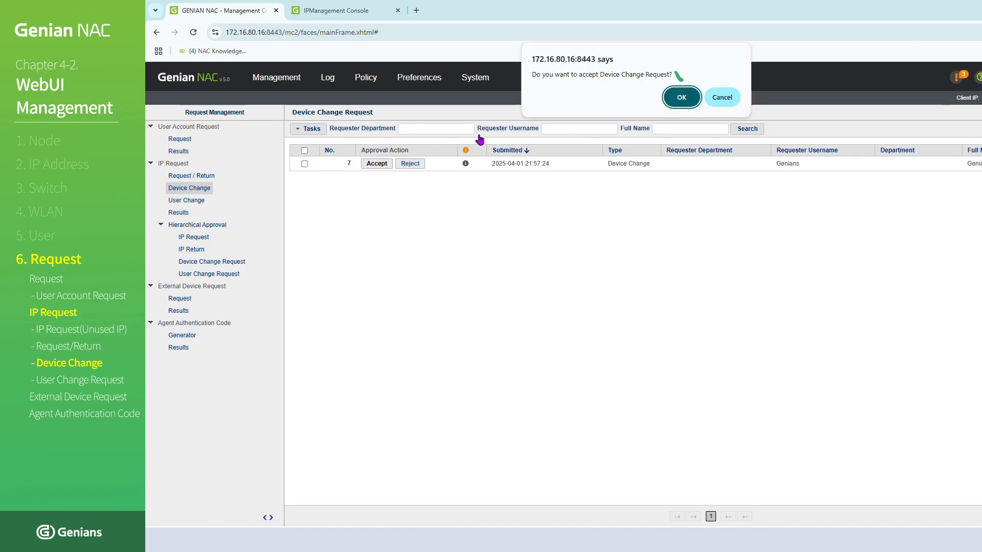
{"action": "left_click", "coordinate": [676, 100]}
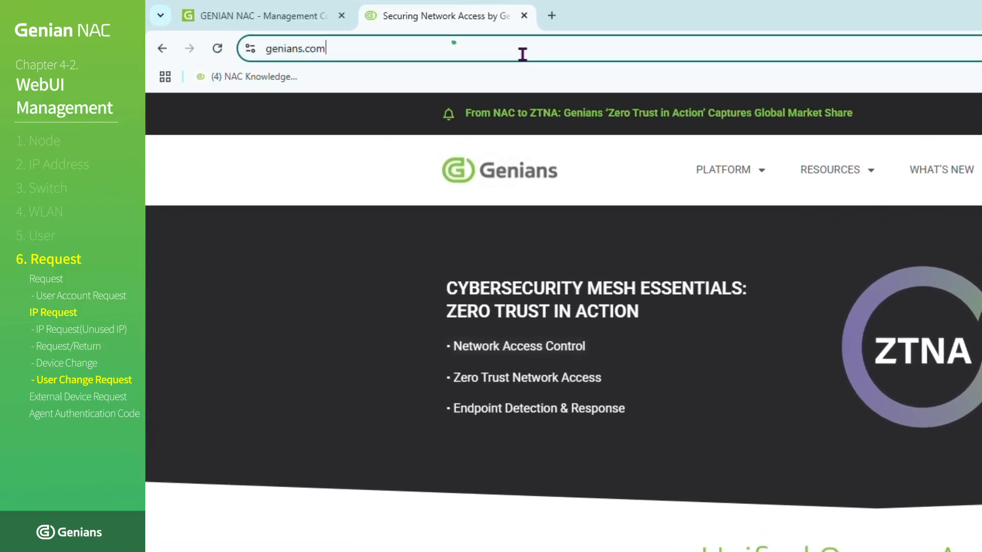
{"action": "left_click", "coordinate": [396, 37]}
{"action": "type", "text": "https"}
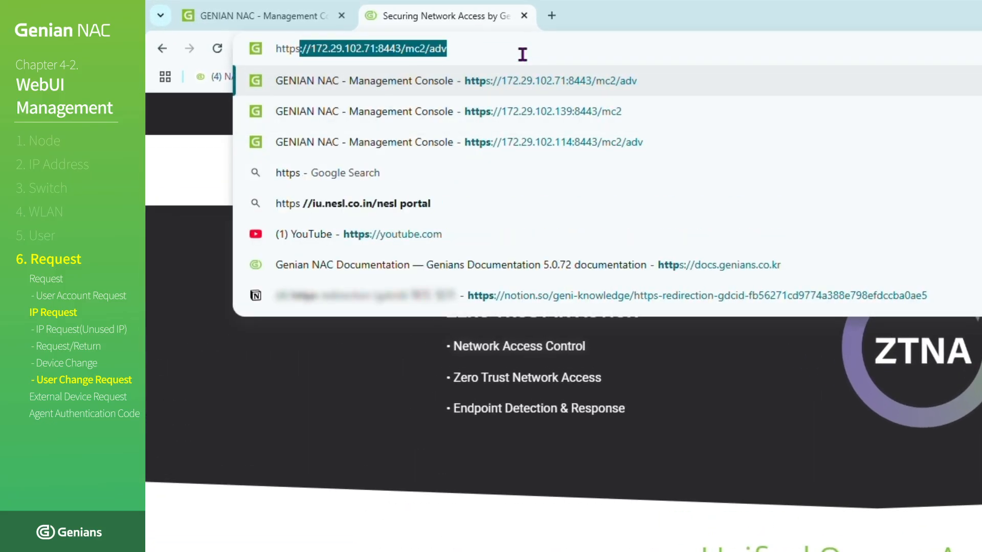
{"action": "type", "text": "://172.1"}
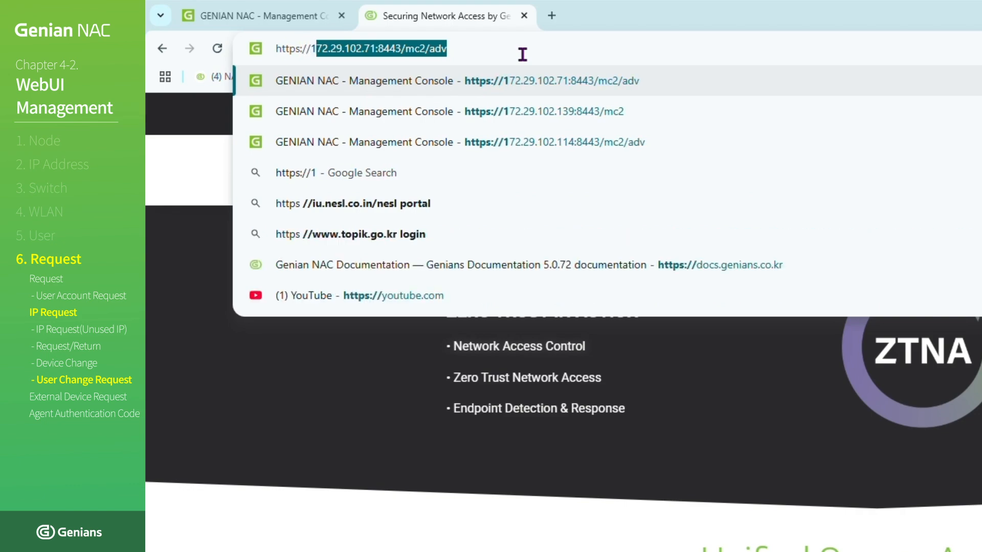
{"action": "type", "text": "6.80.16/"}
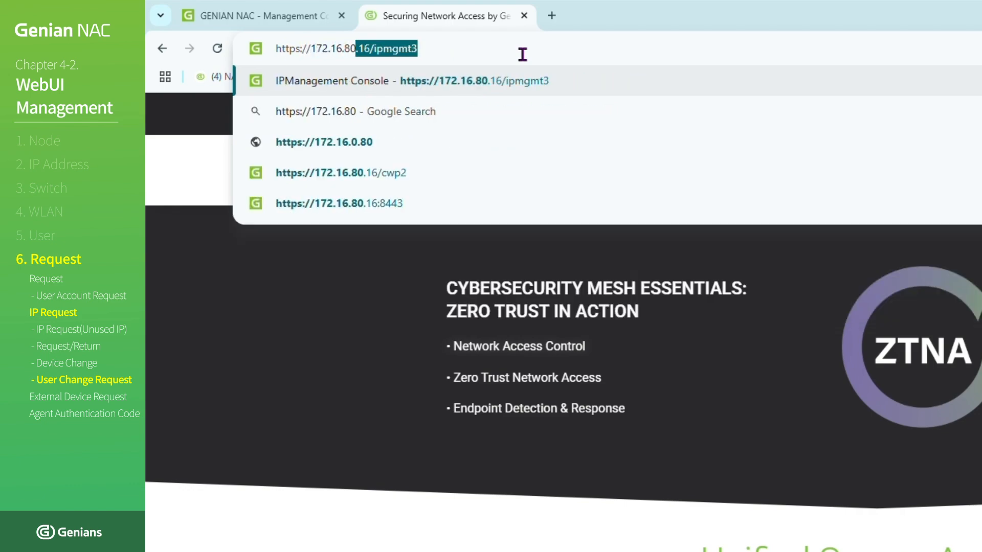
{"action": "type", "text": "ip"}
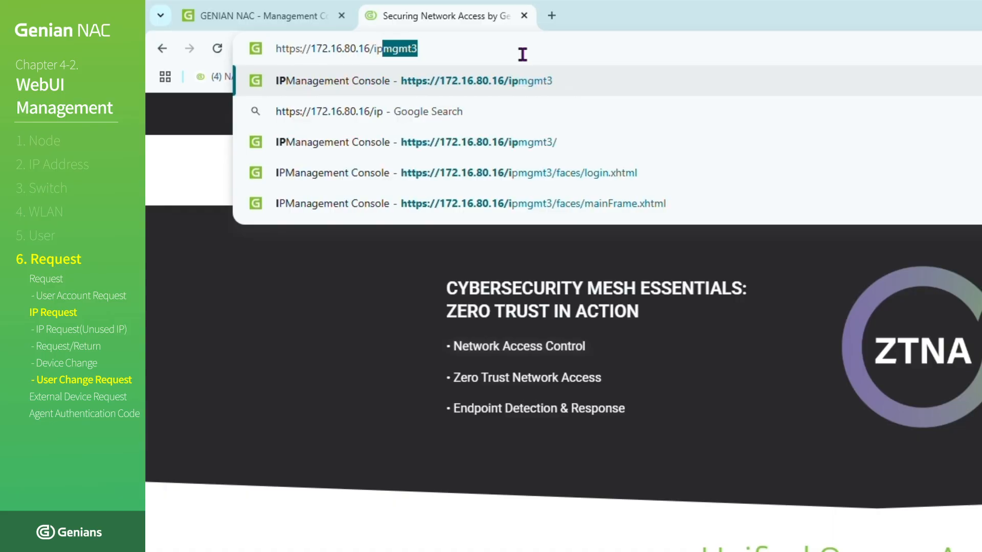
{"action": "type", "text": "mgmt3"}
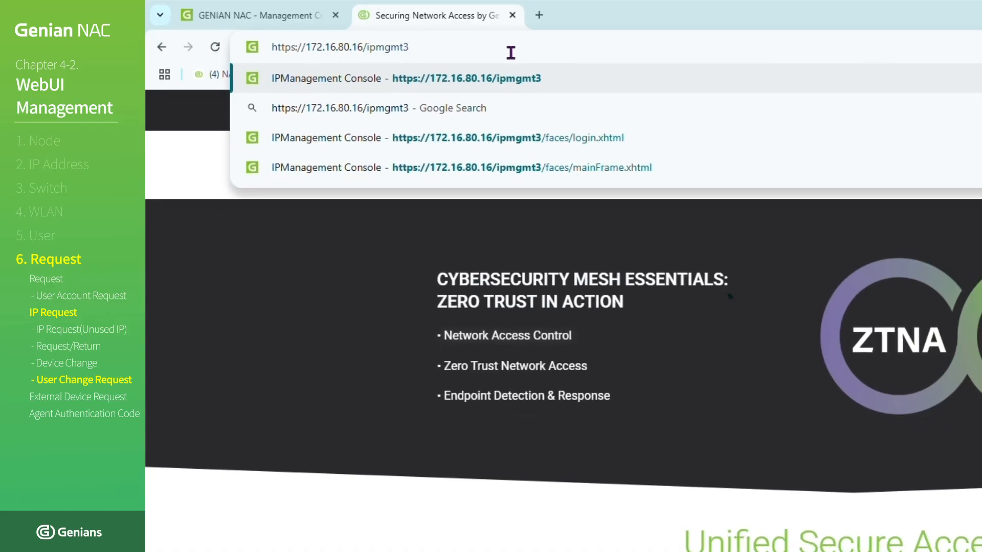
{"action": "key", "text": "Return"}
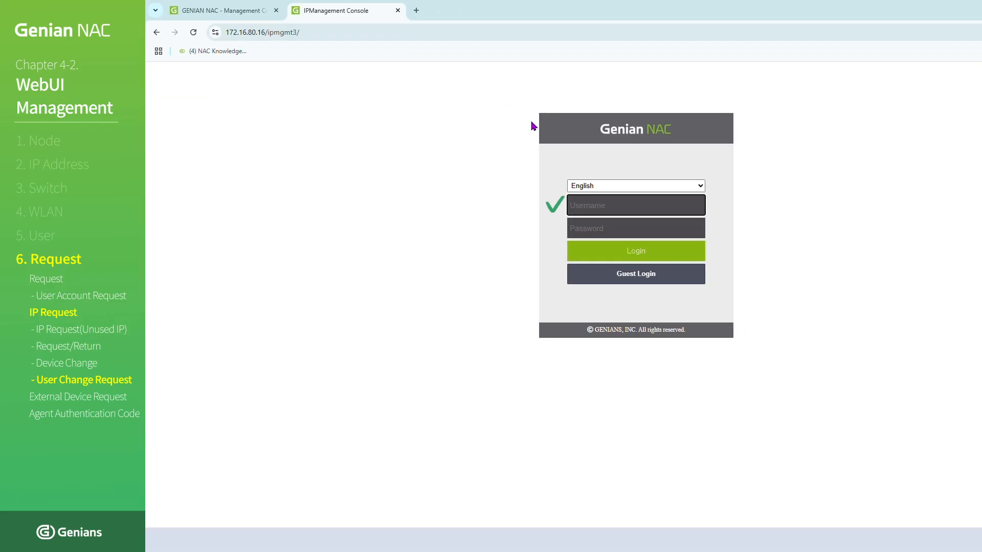
- Sign in to the IP management console as admin with the account password
{"action": "left_click", "coordinate": [649, 204]}
{"action": "type", "text": "admin"}
{"action": "key", "text": "Tab"}
{"action": "type", "text": "ad••••••"}
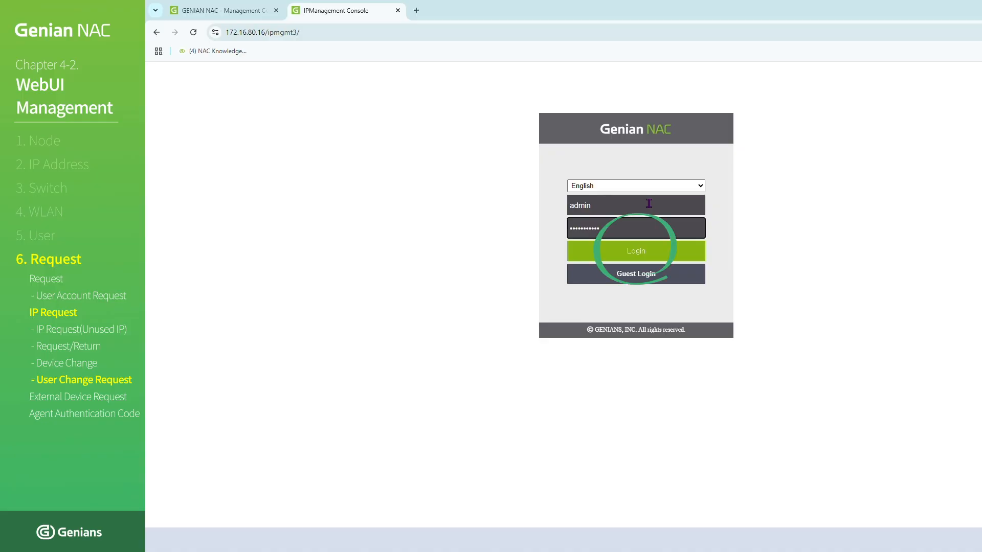
{"action": "left_click", "coordinate": [680, 250]}
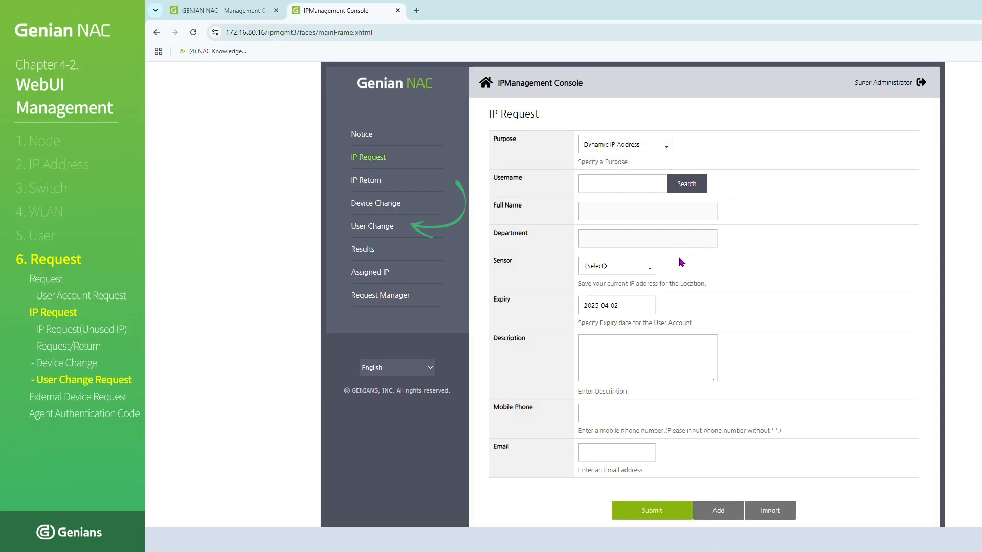
- Start a User Change request and find the current user's IP by searching for education, choosing 172.16.80.2
{"action": "left_click", "coordinate": [389, 230]}
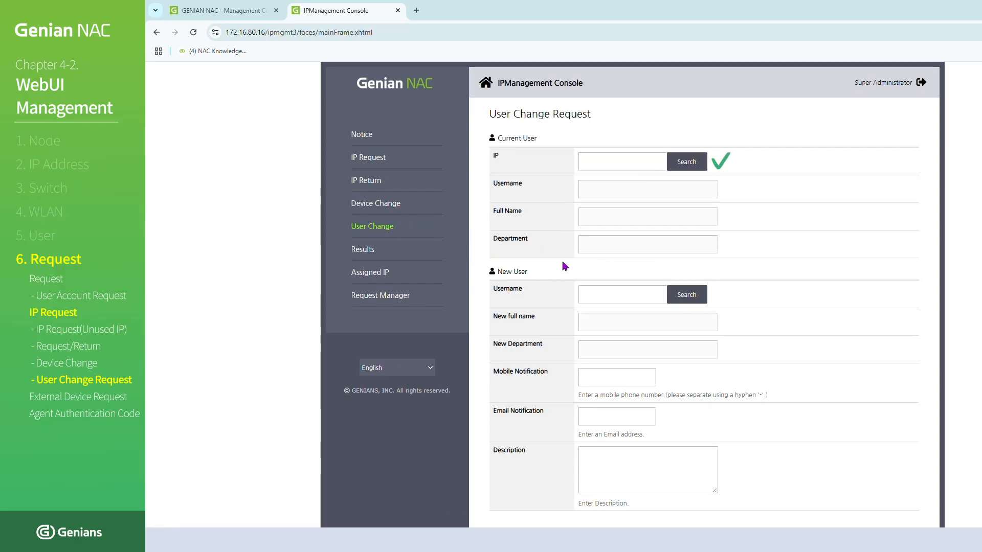
{"action": "left_click", "coordinate": [683, 167]}
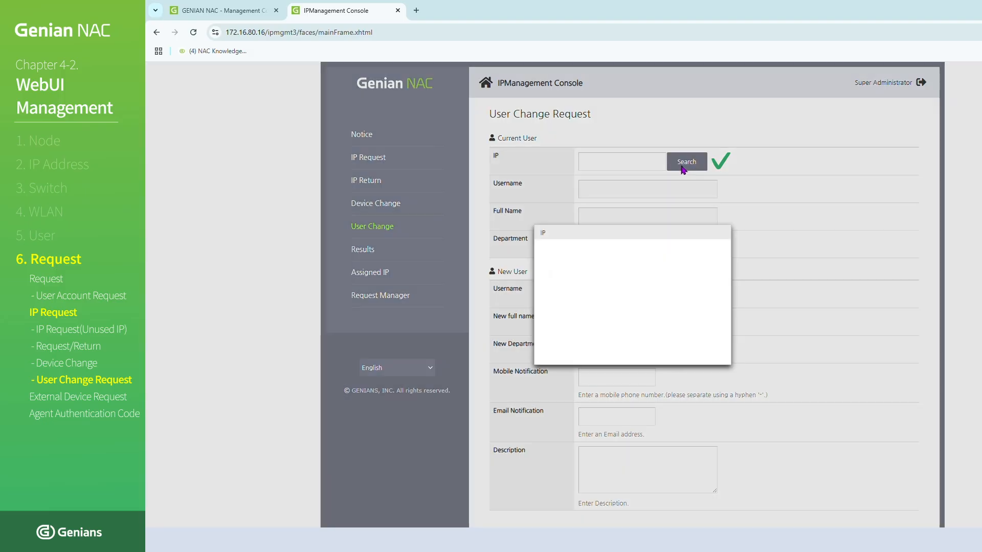
{"action": "left_click", "coordinate": [578, 253]}
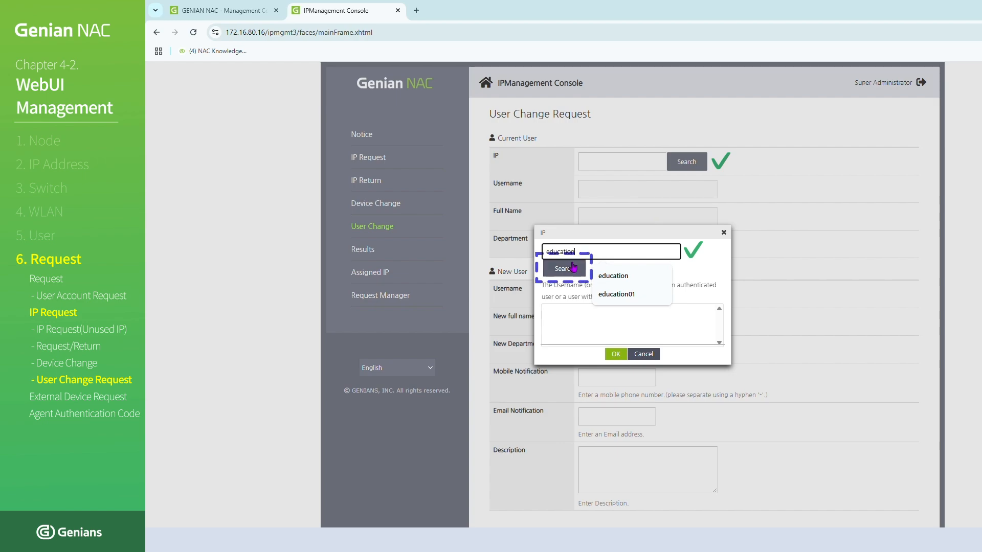
{"action": "left_click", "coordinate": [565, 270]}
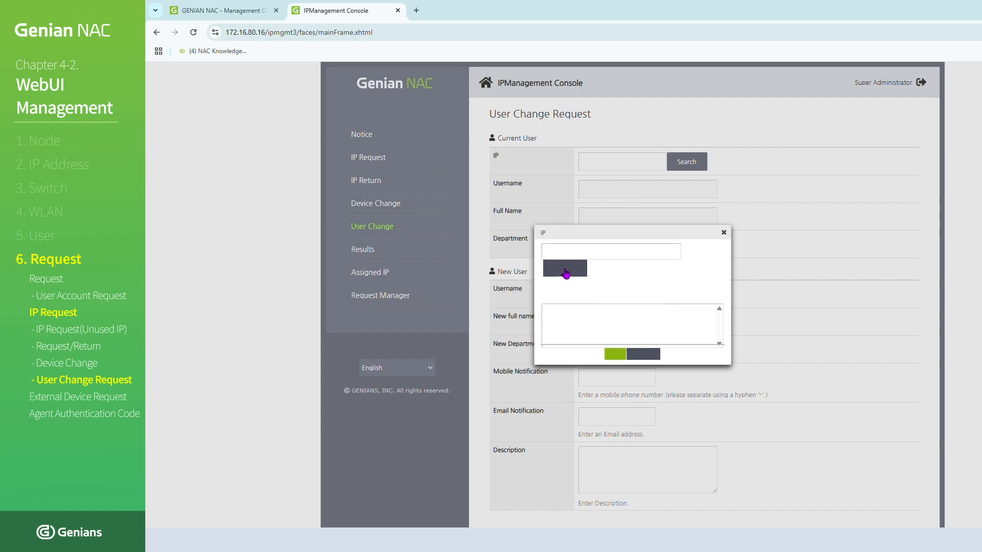
{"action": "left_click", "coordinate": [589, 315]}
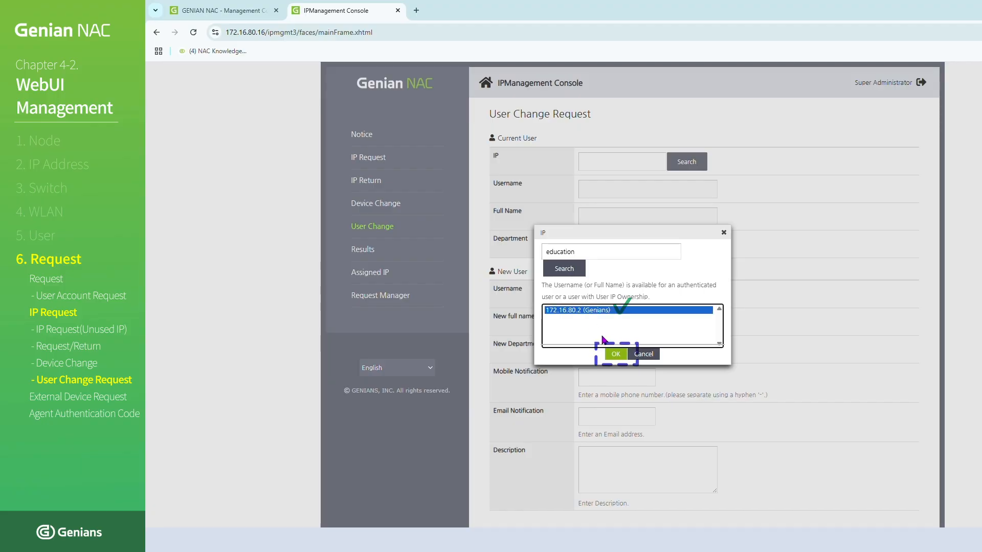
{"action": "left_click", "coordinate": [616, 355]}
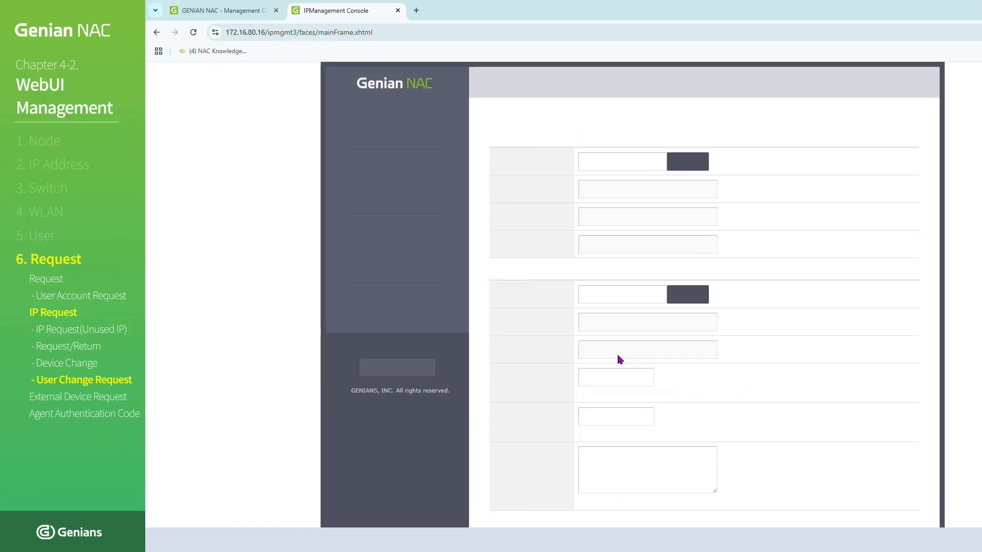
- Search for the username education01 and assign the matching Genians account as the new user
{"action": "scroll", "coordinate": [742, 335], "scroll_direction": "down", "scroll_amount": 1}
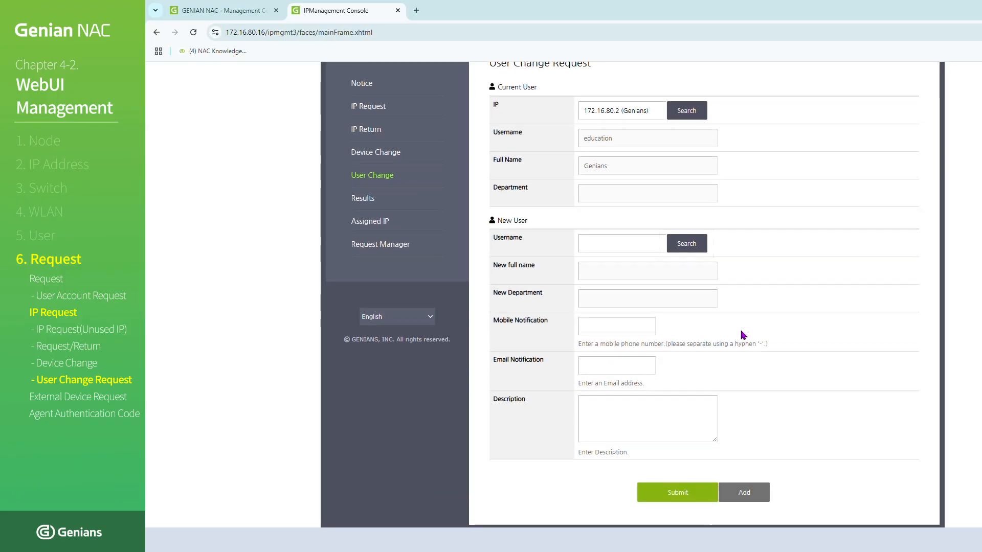
{"action": "left_click", "coordinate": [680, 250]}
{"action": "type", "text": "education01"}
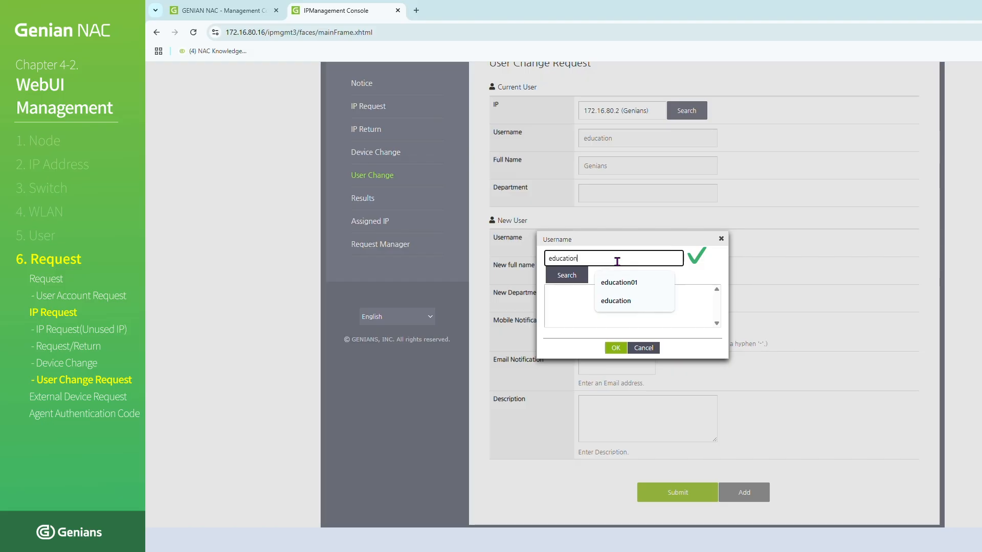
{"action": "left_click", "coordinate": [566, 276]}
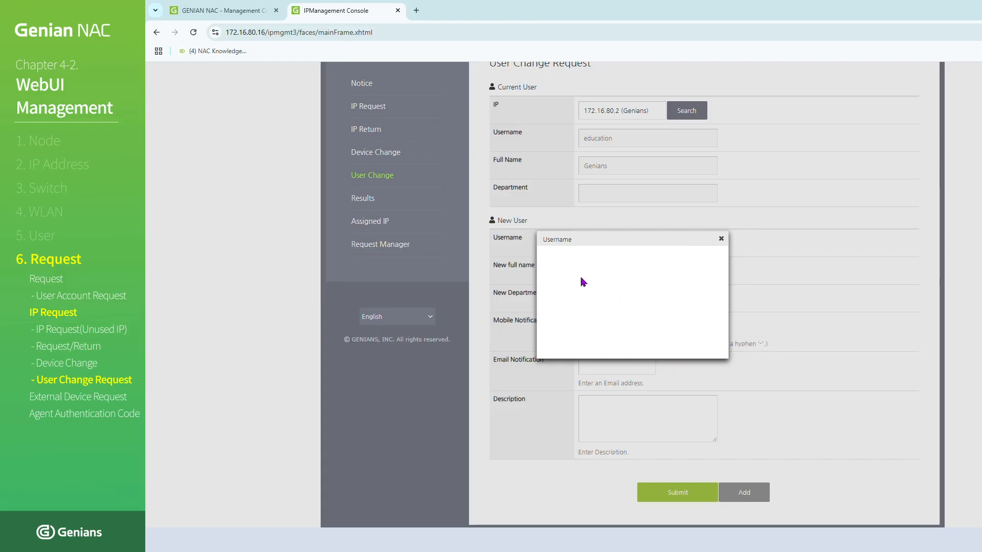
{"action": "left_click", "coordinate": [583, 292]}
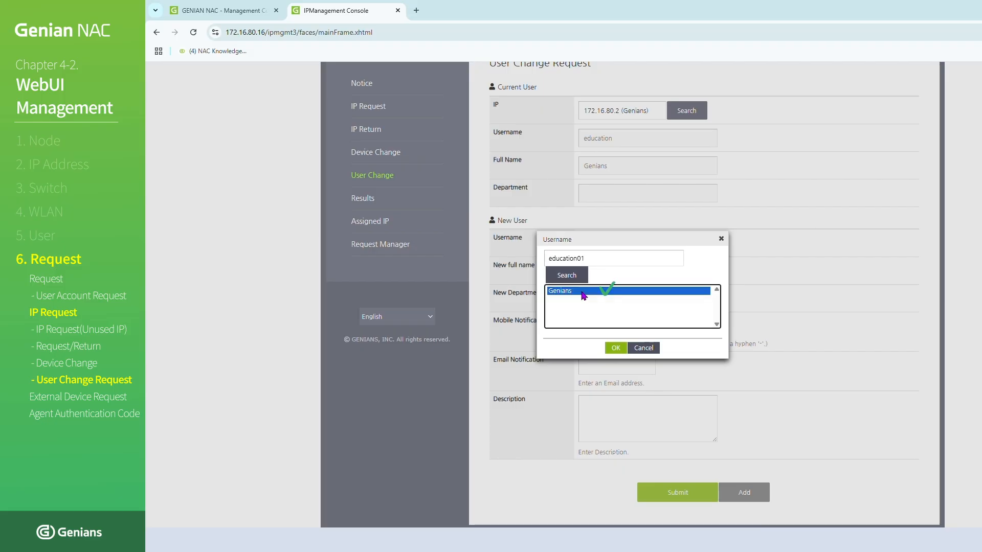
{"action": "left_click", "coordinate": [615, 348]}
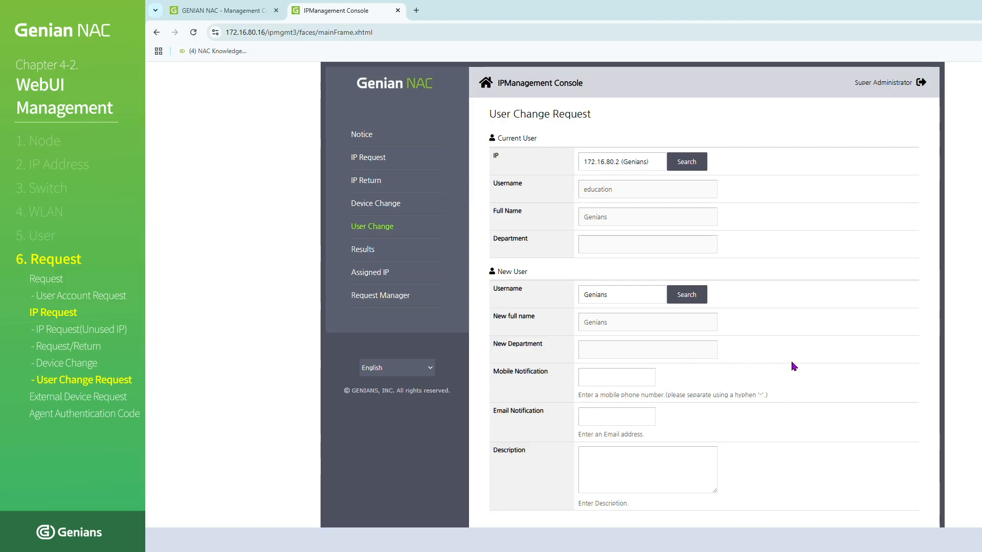
- Enter the description "User Change Test" and submit the User Change request
{"action": "scroll", "coordinate": [772, 374], "scroll_direction": "down", "scroll_amount": 1}
{"action": "left_click", "coordinate": [668, 404]}
{"action": "type", "text": "User C"}
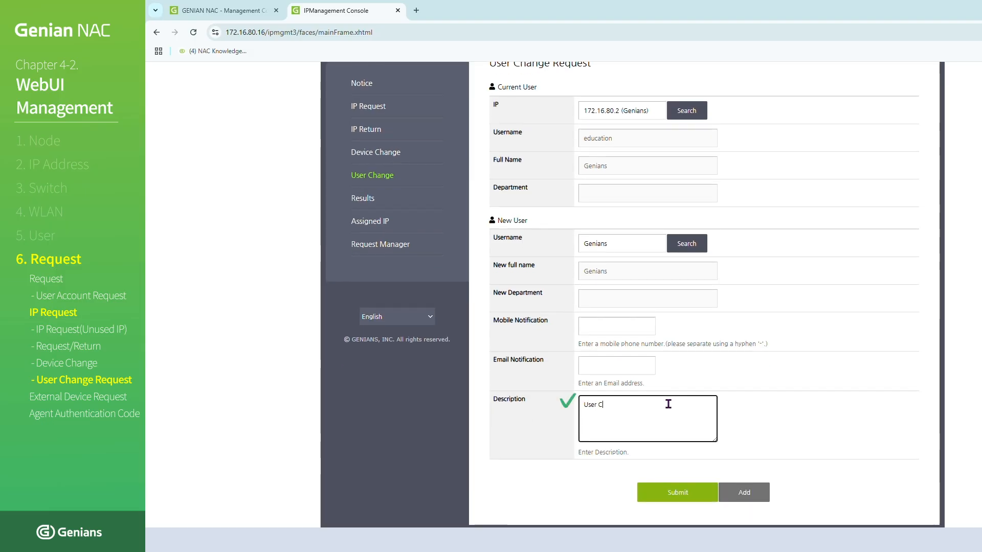
{"action": "type", "text": "hange Test"}
{"action": "left_click", "coordinate": [776, 424]}
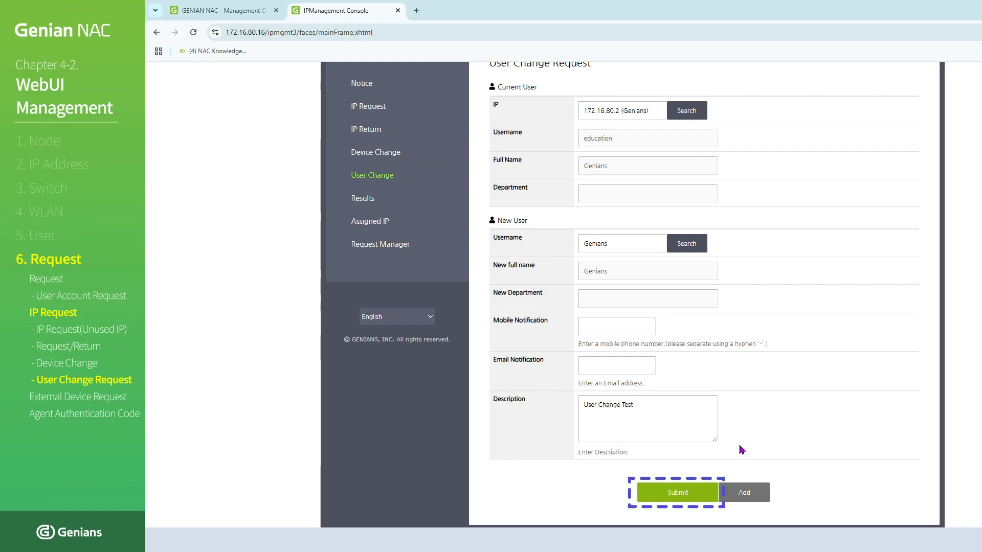
{"action": "left_click", "coordinate": [679, 493]}
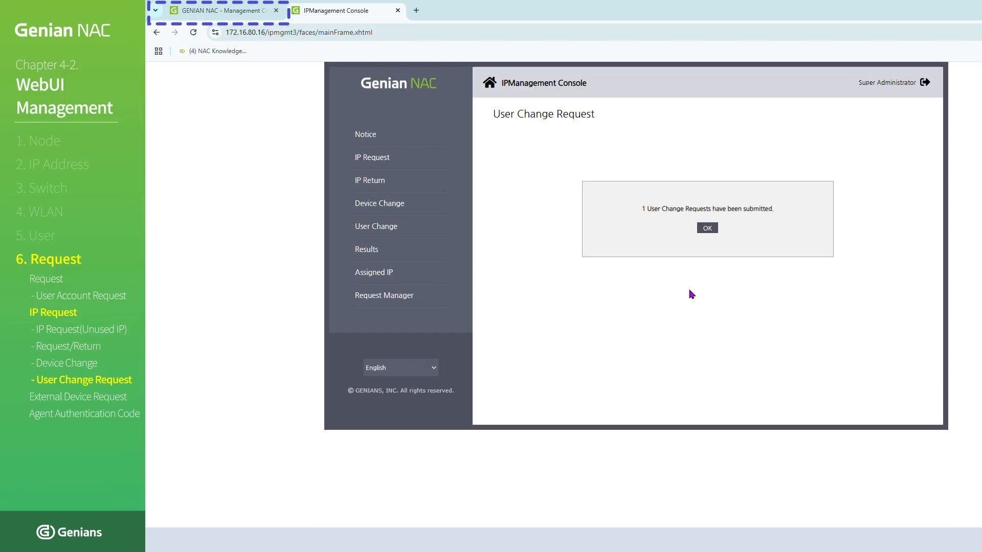
- Switch to the management console, list the IP User Change requests, and accept the pending request for 172.16.80.2
{"action": "left_click", "coordinate": [255, 8]}
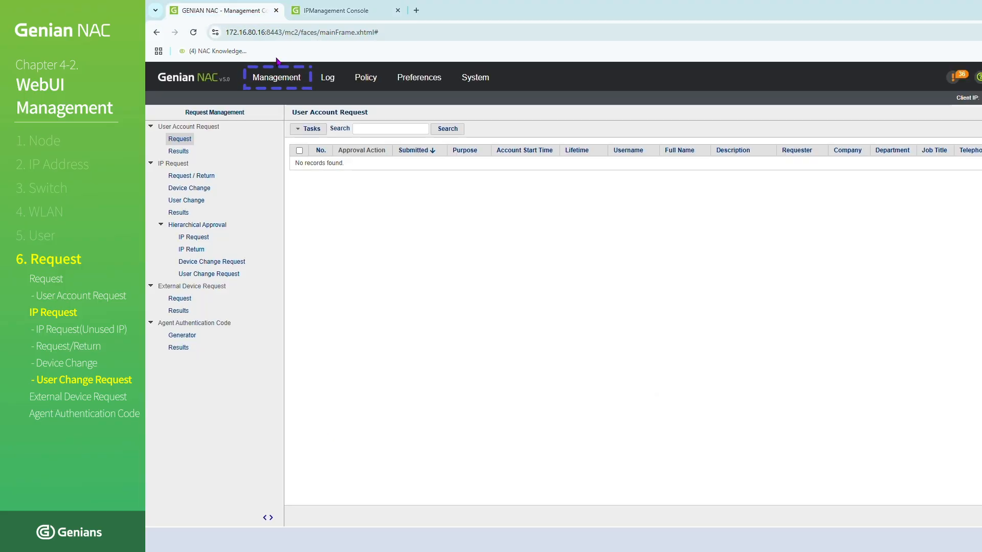
{"action": "mouse_move", "coordinate": [286, 82]}
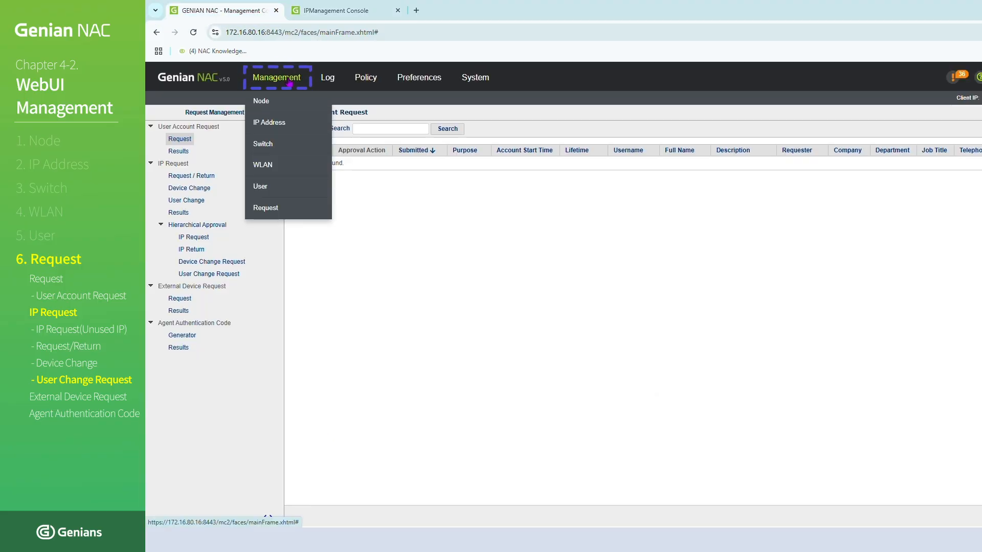
{"action": "left_click", "coordinate": [307, 210]}
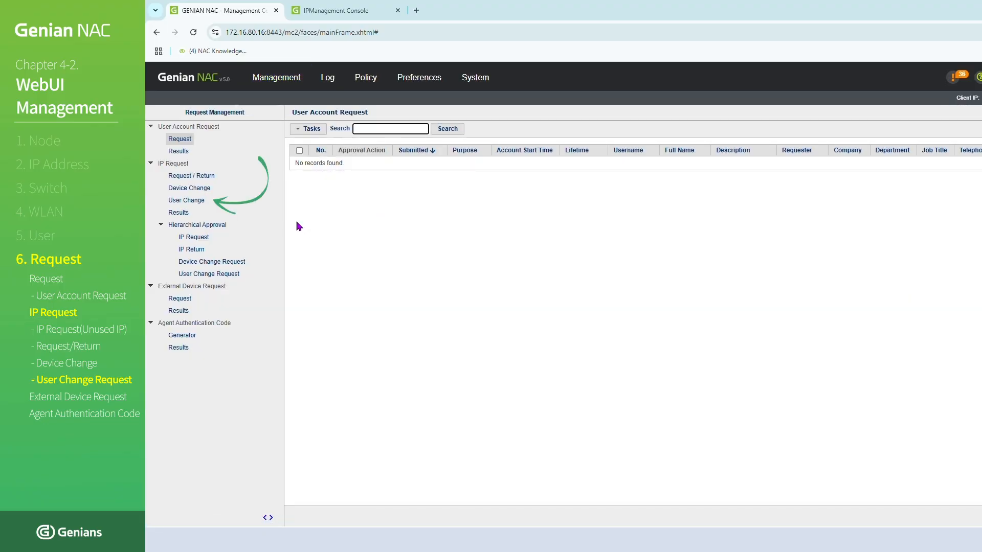
{"action": "left_click", "coordinate": [203, 200]}
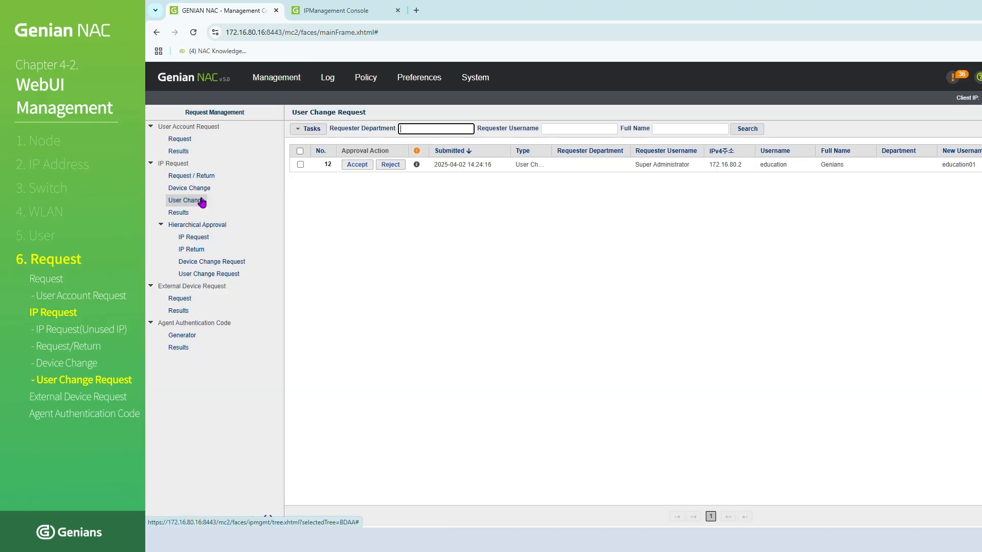
{"action": "left_click", "coordinate": [354, 165]}
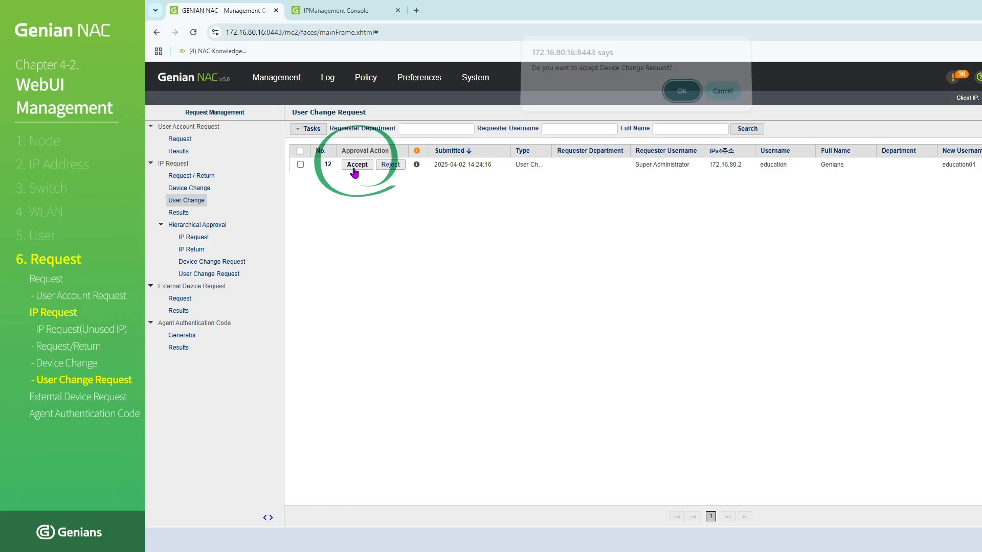
{"action": "left_click", "coordinate": [676, 105]}
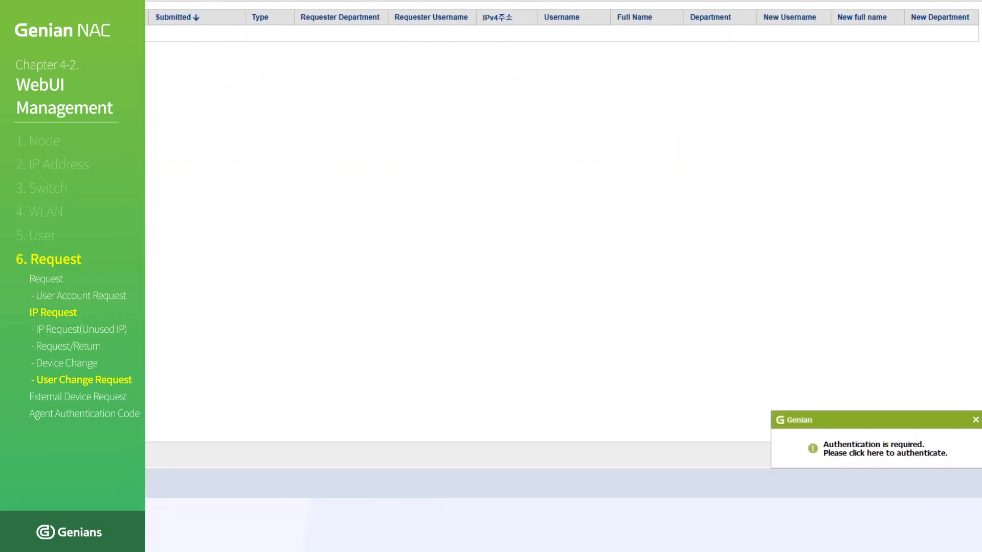